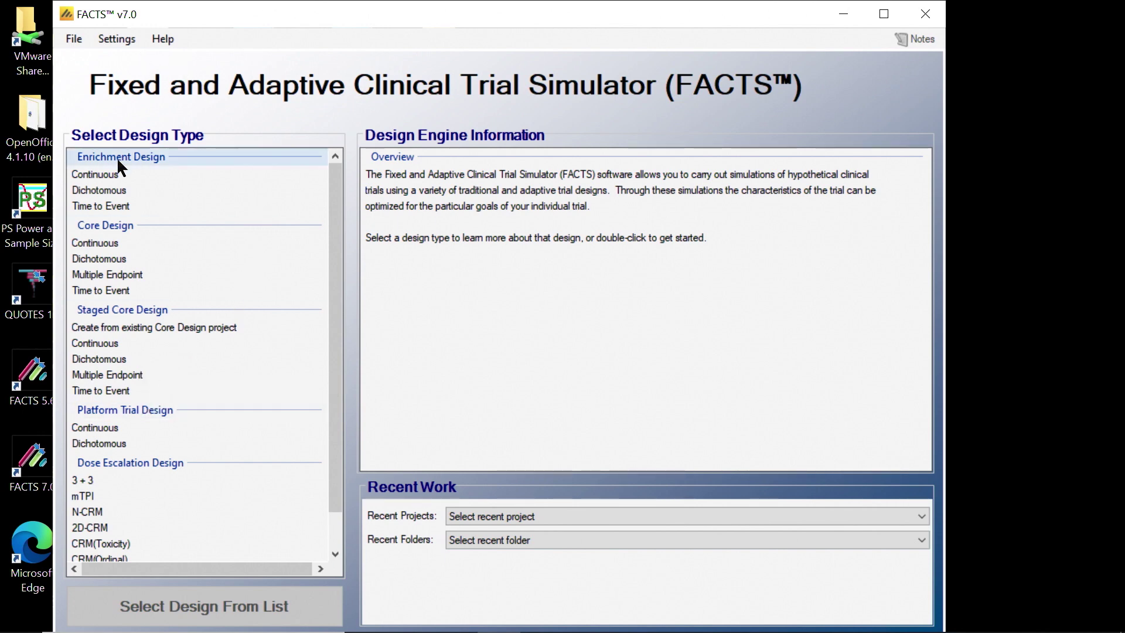
# - Create a continuous Platform Trial design and make it a fixed design
pyautogui.click(103, 434)
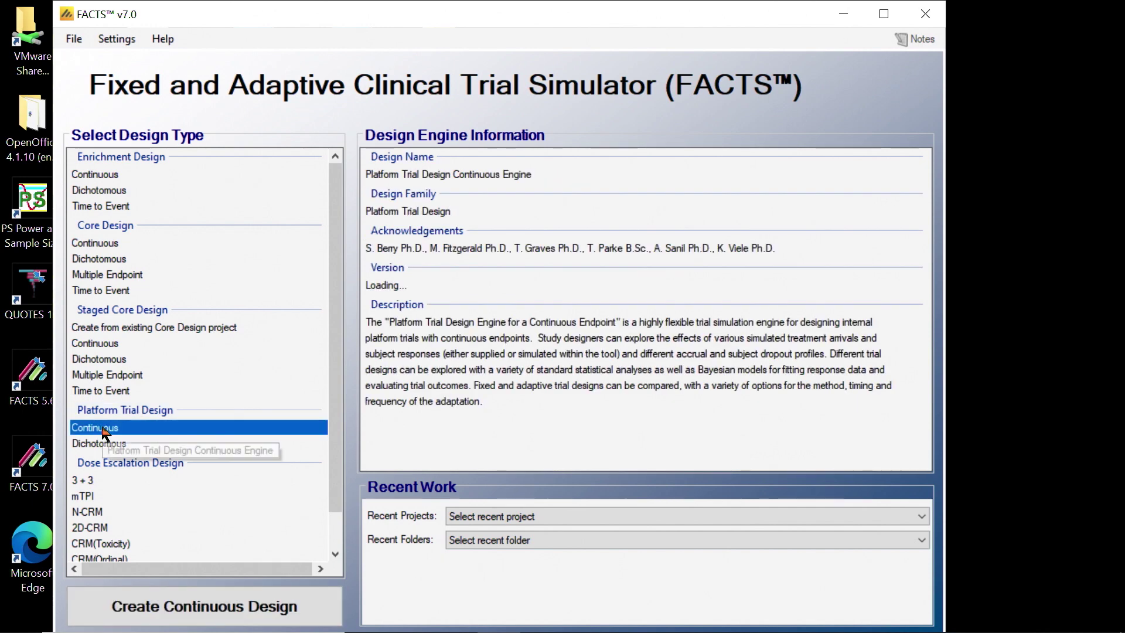
pyautogui.doubleClick(102, 431)
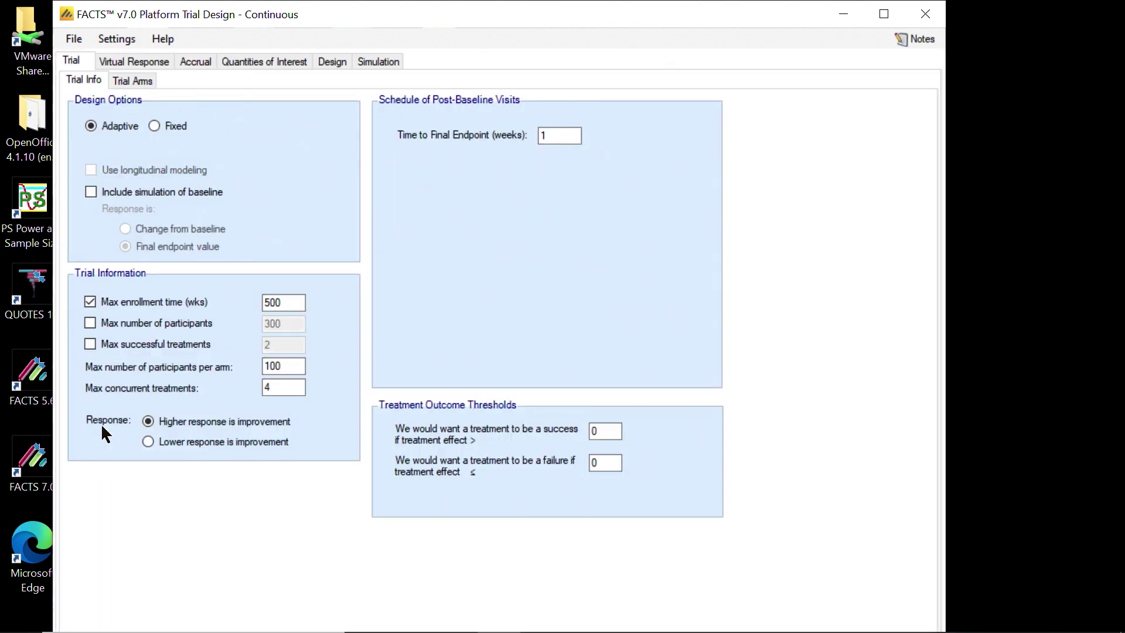
pyautogui.click(156, 126)
# - Set the time to final endpoint to 12 weeks and disable the maximum enrollment time limit
pyautogui.doubleClick(554, 143)
pyautogui.write('12')
pyautogui.click(90, 300)
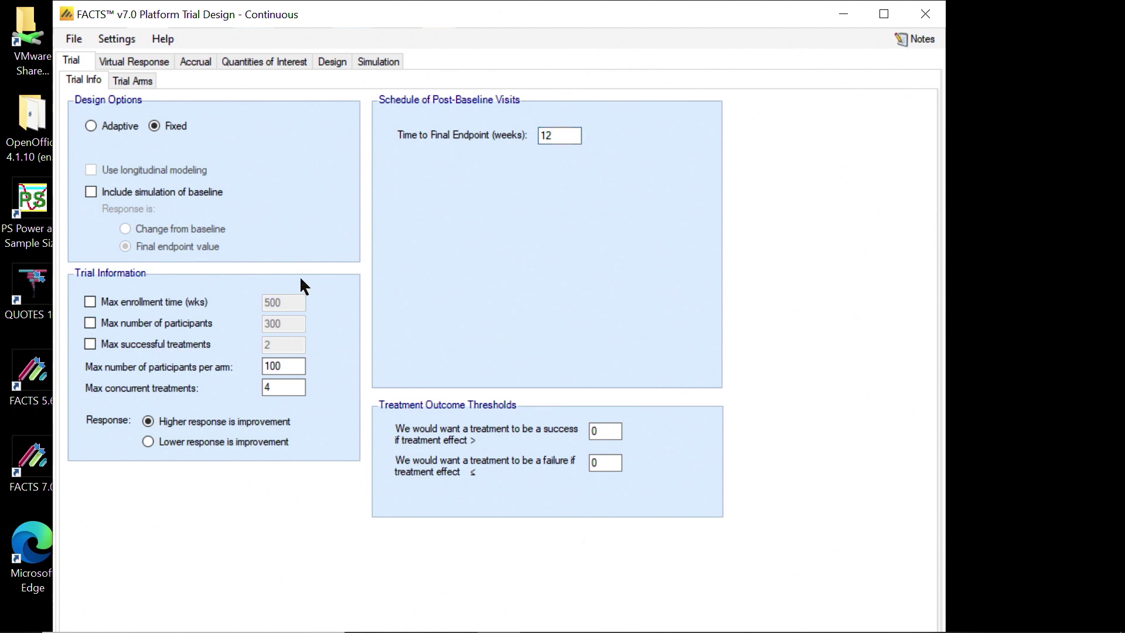
# - Set the maximum number of participants per arm to 55 and both treatment outcome thresholds, success and failure, to 0.6
pyautogui.moveTo(290, 368); pyautogui.dragTo(239, 357)
pyautogui.write('55')
pyautogui.click(284, 386)
pyautogui.click(607, 431)
pyautogui.write('.6')
pyautogui.doubleClick(604, 461)
pyautogui.write('0.6')
# - Add nine treatment arms alongside the control arm in the trial arm definition
pyautogui.click(127, 82)
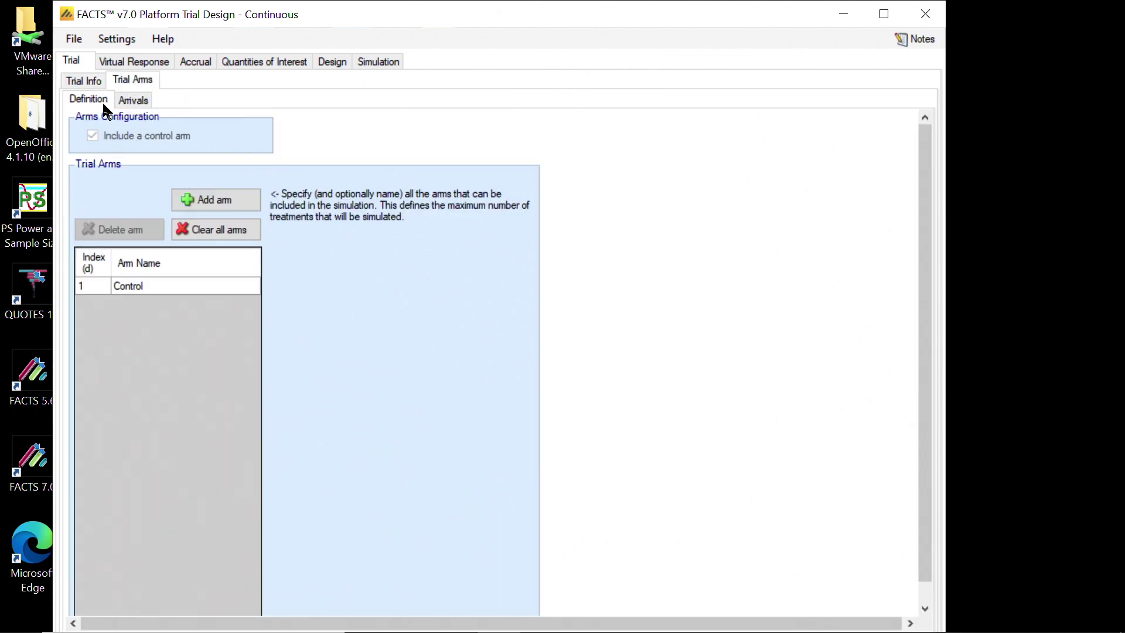
pyautogui.click(213, 199)
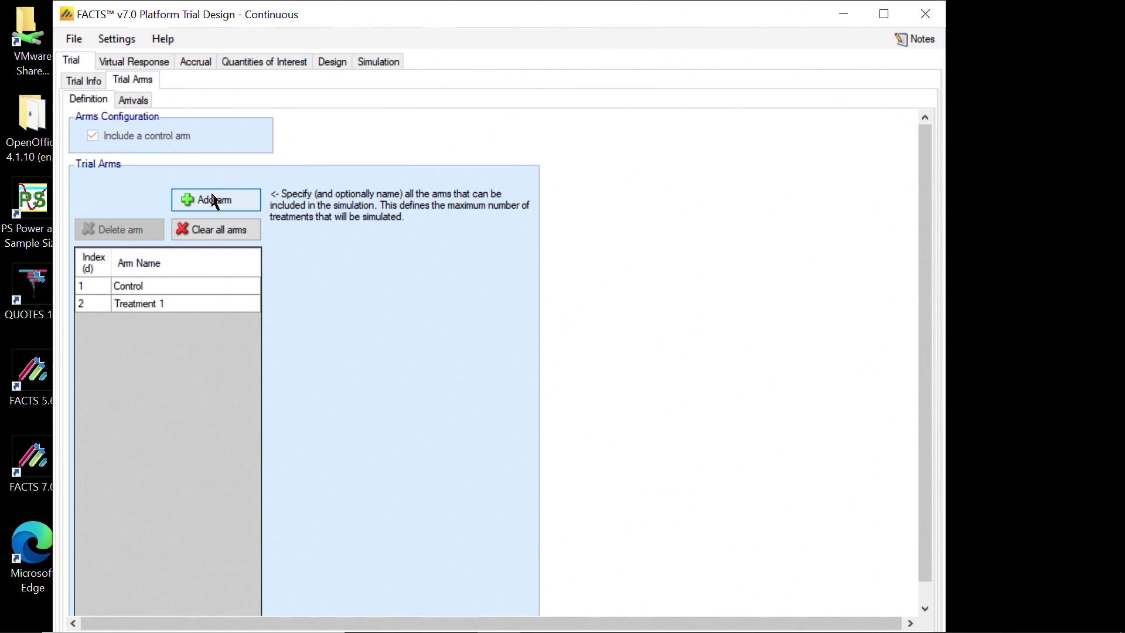
pyautogui.click(214, 200)
pyautogui.click(214, 199)
pyautogui.click(214, 200)
pyautogui.click(213, 200)
pyautogui.click(214, 200)
pyautogui.click(214, 200)
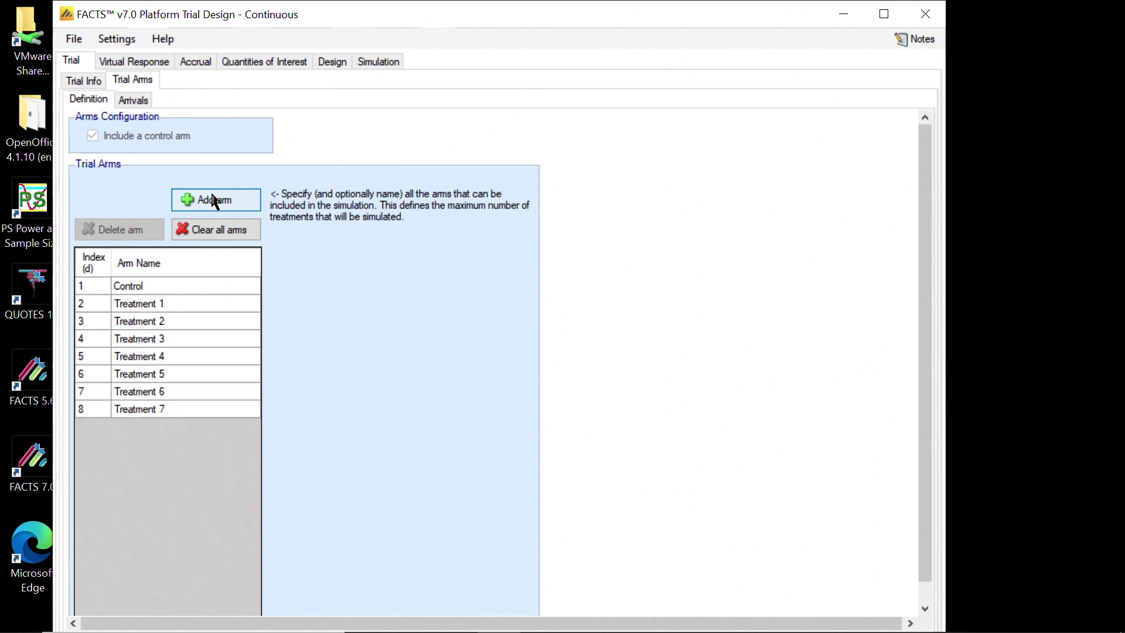
pyautogui.click(213, 199)
pyautogui.click(214, 200)
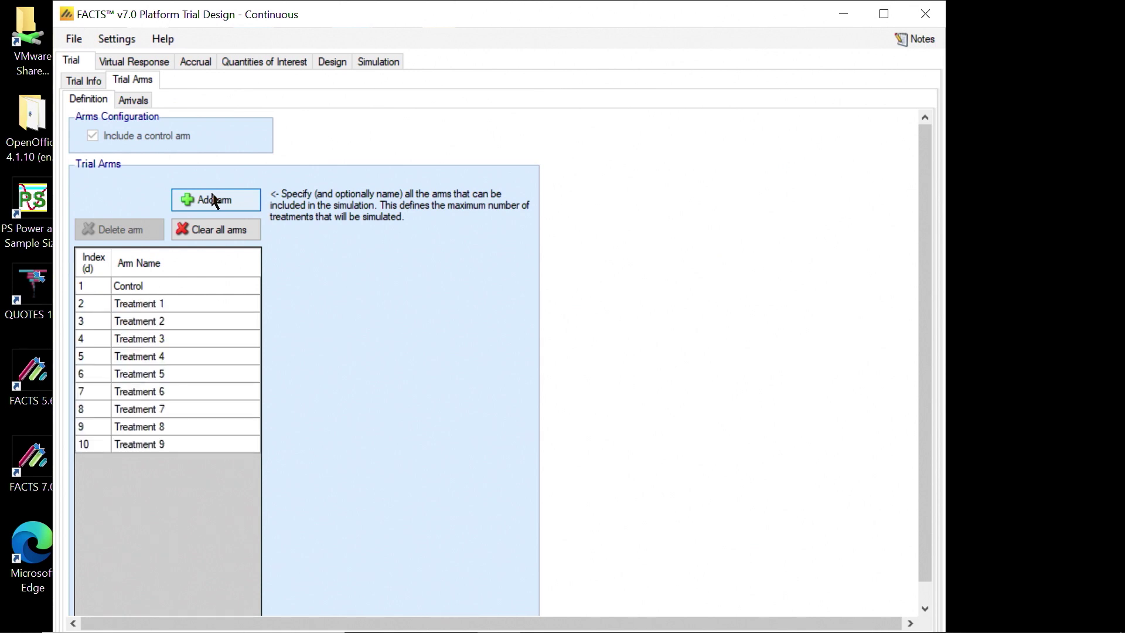
# - Add a treatment arrival profile and set Treatment 3's earliest arrival to 10 weeks and latest arrival to 30 weeks
pyautogui.click(132, 103)
pyautogui.click(86, 131)
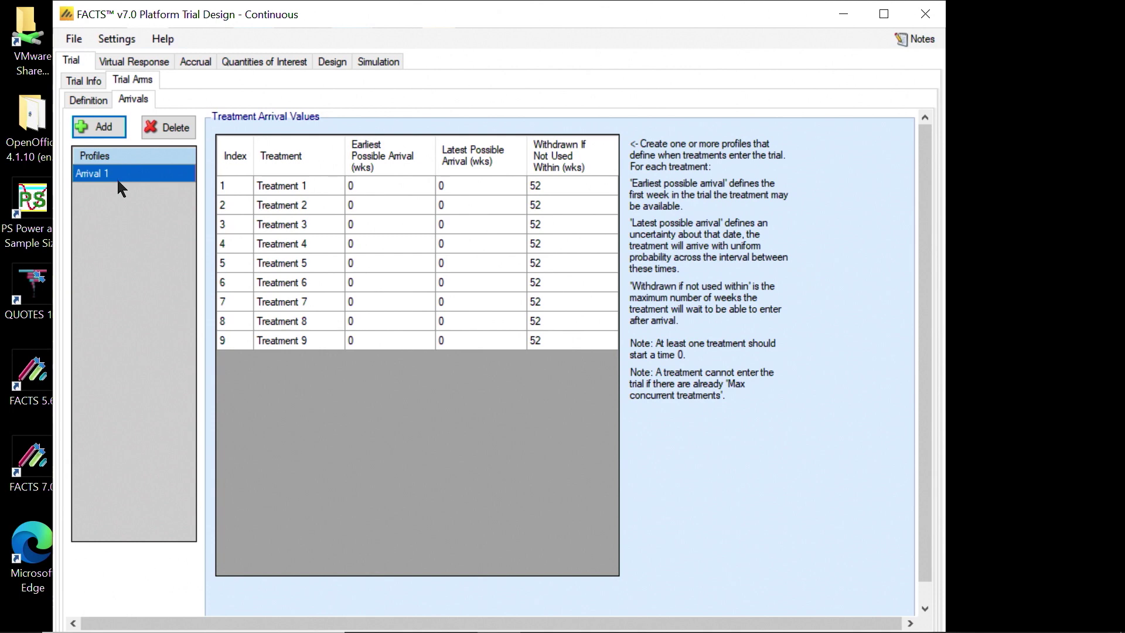
pyautogui.click(370, 224)
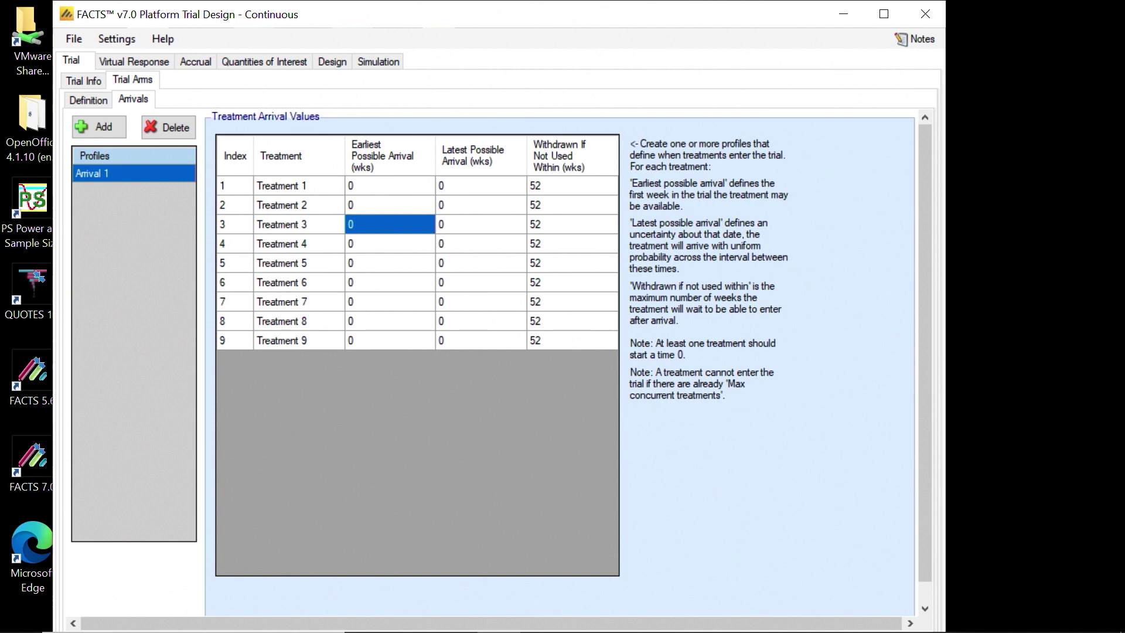
pyautogui.write('10')
pyautogui.press('Tab')
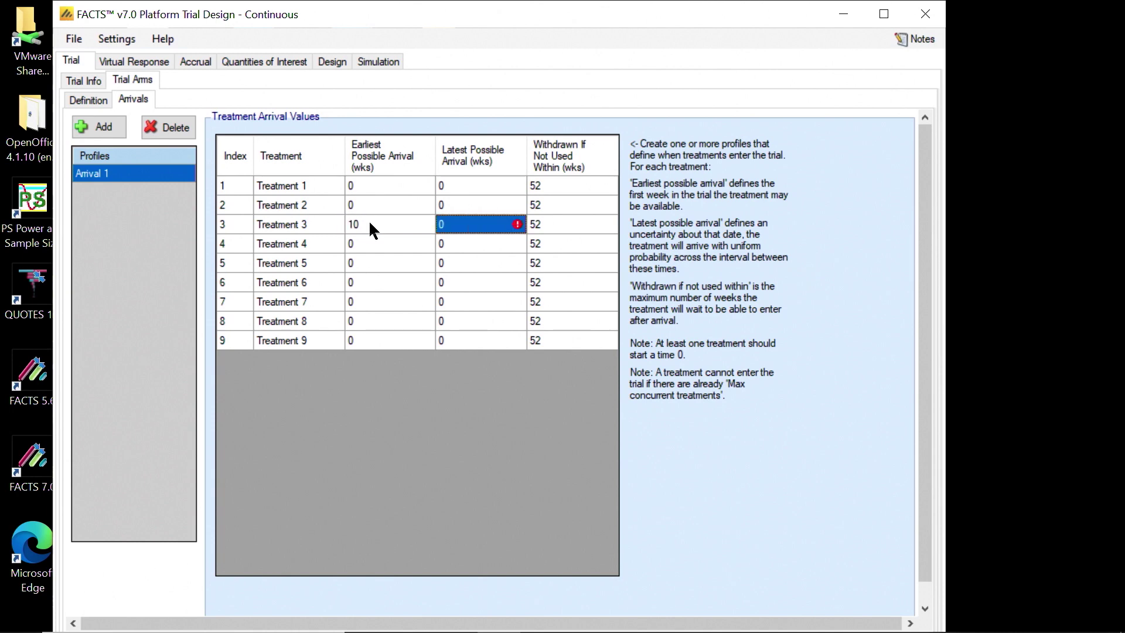
pyautogui.write('30')
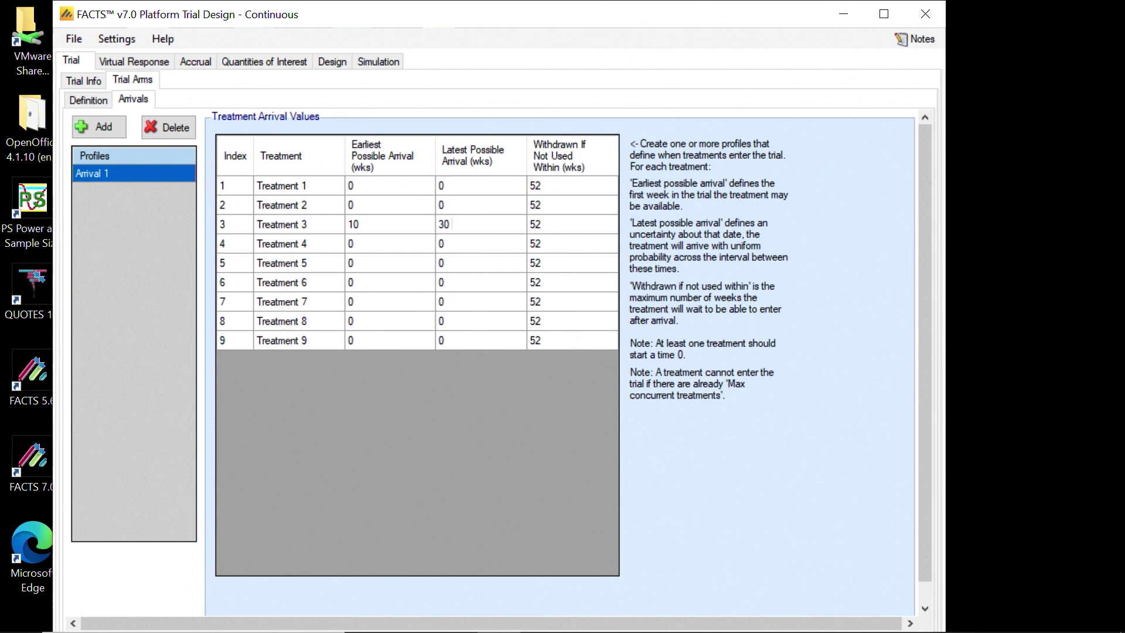
# - Set the earliest possible arrivals of Treatments 4 to 9 to 30, 50, 70, 90, 110 and 130 weeks
pyautogui.click(370, 242)
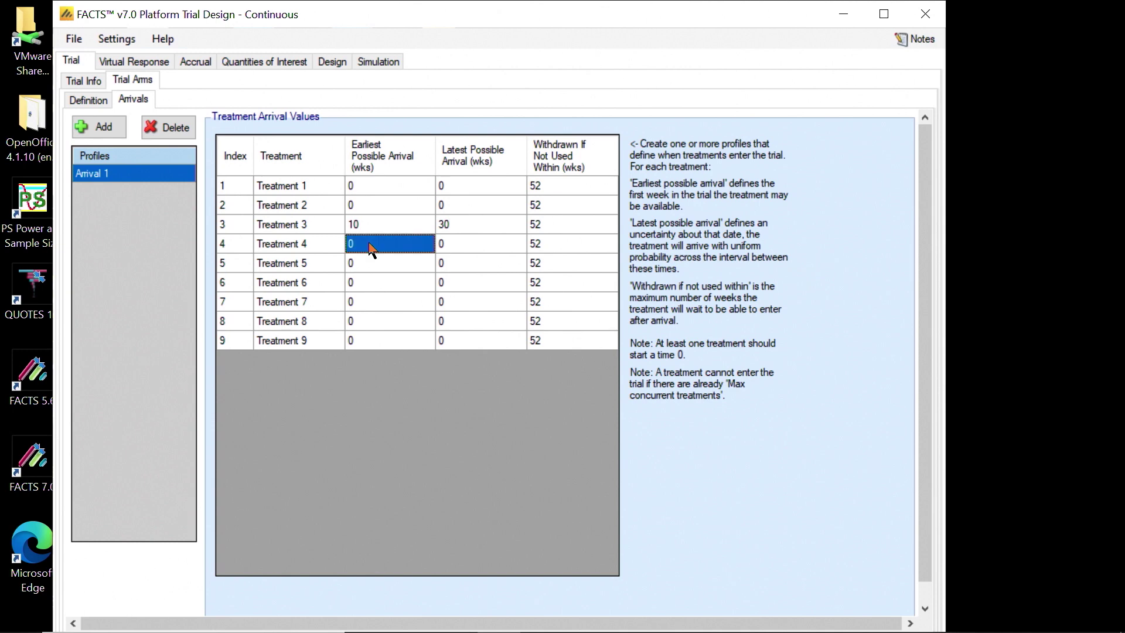
pyautogui.write('30')
pyautogui.press('Return')
pyautogui.write('50')
pyautogui.press('Return')
pyautogui.write('70')
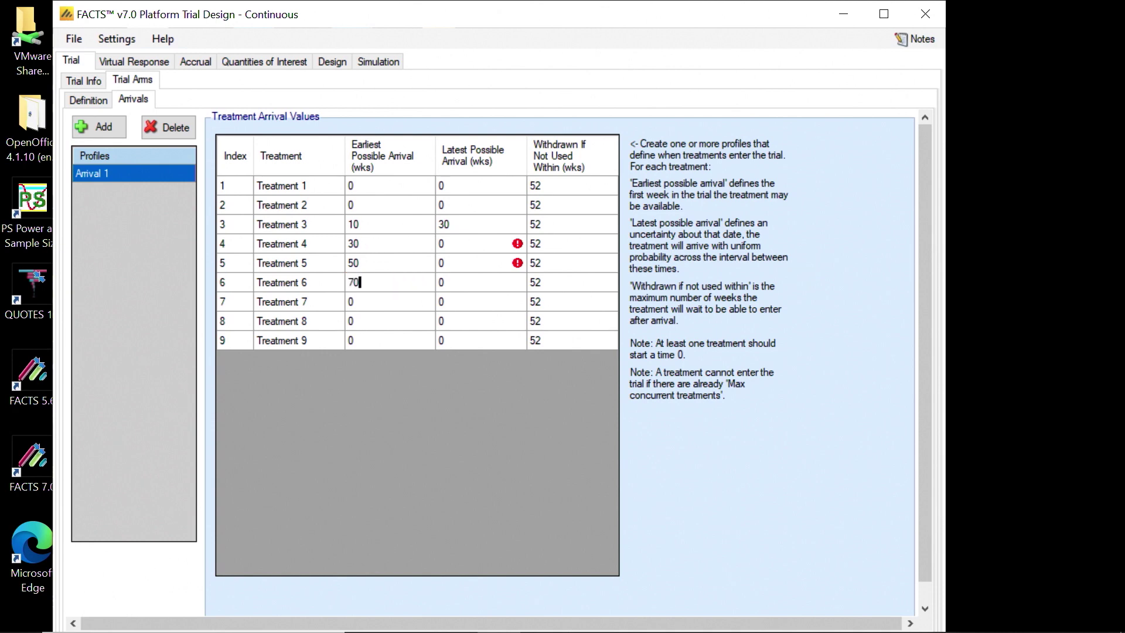
pyautogui.press('Return')
pyautogui.write('90')
pyautogui.press('Return')
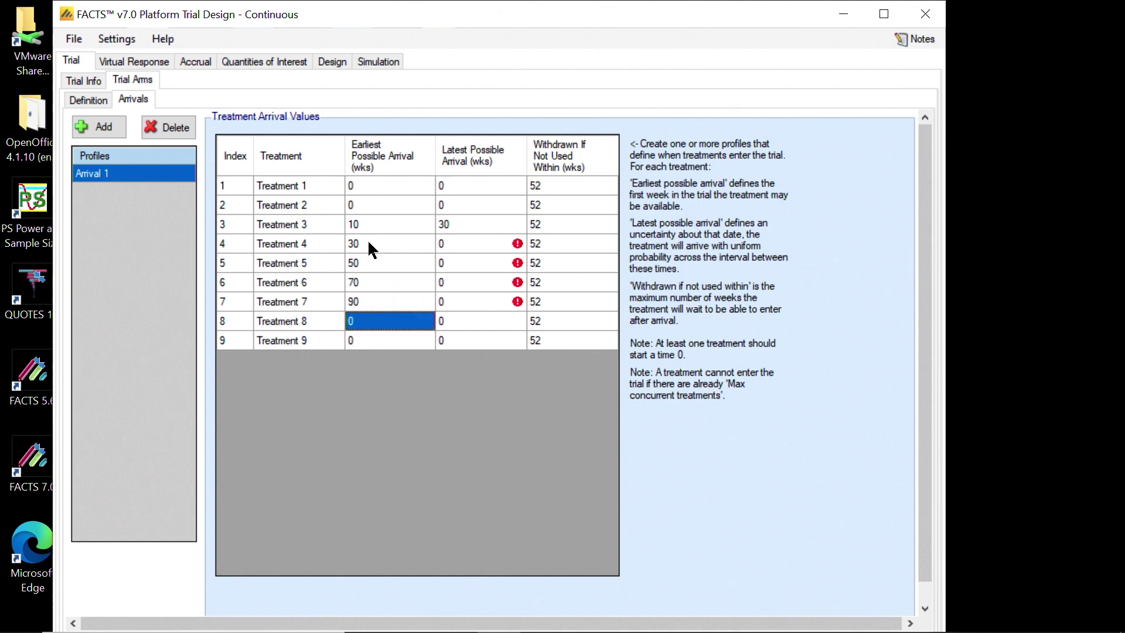
pyautogui.write('110')
pyautogui.press('Return')
pyautogui.write('130')
pyautogui.press('Return')
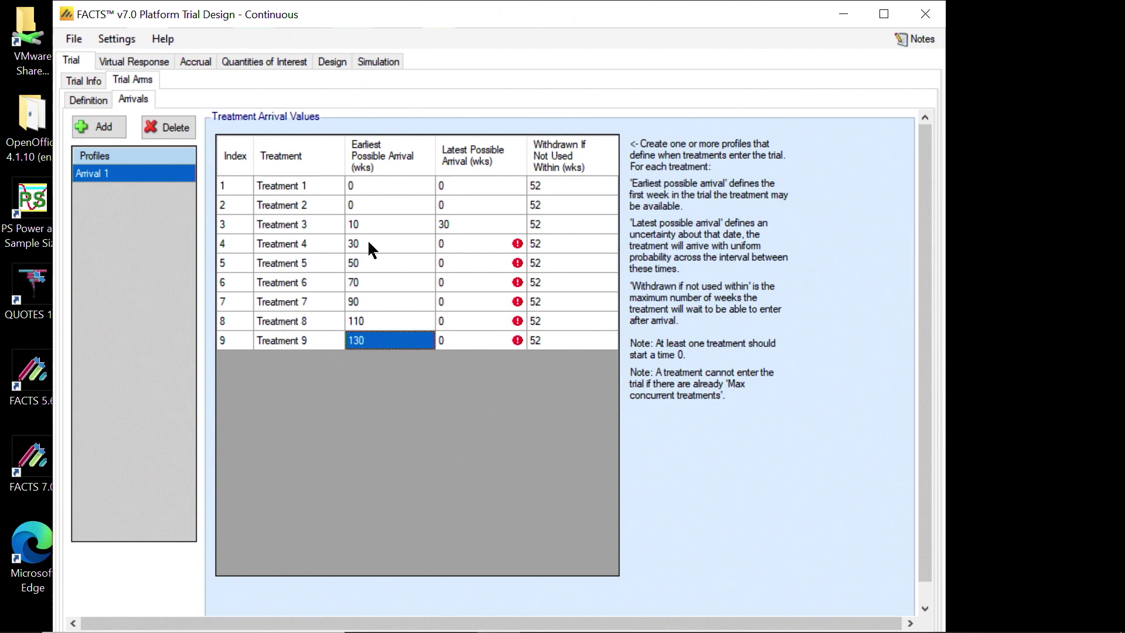
# - Set the latest possible arrivals of Treatments 4 to 9 to 50, 70, 90, 110, 130 and 150 weeks
pyautogui.click(459, 243)
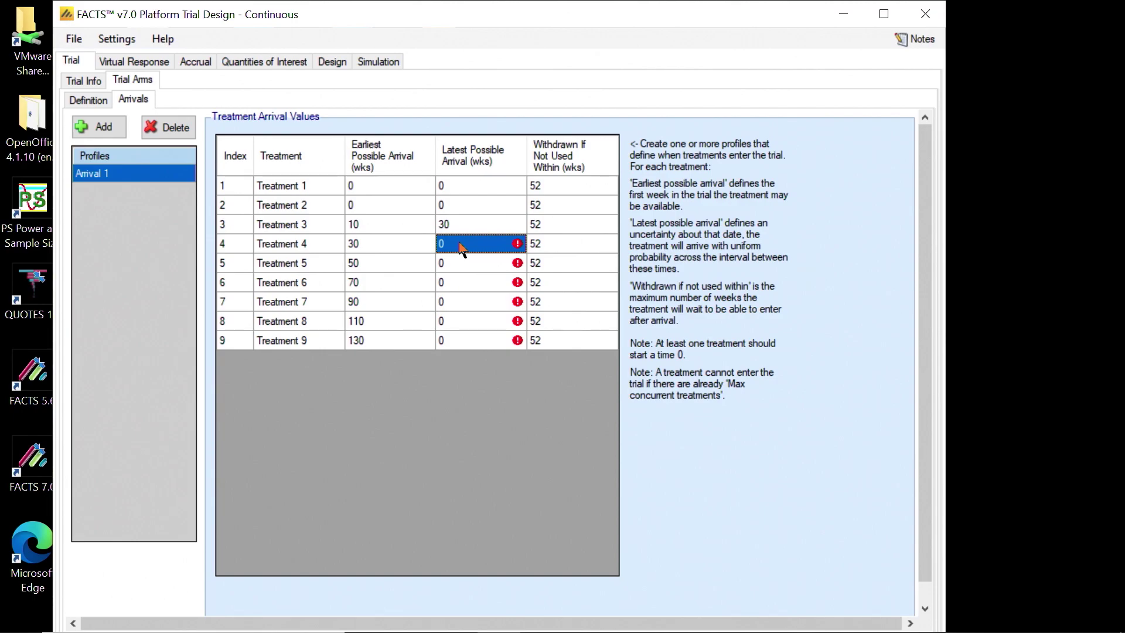
pyautogui.write('50')
pyautogui.press('Return')
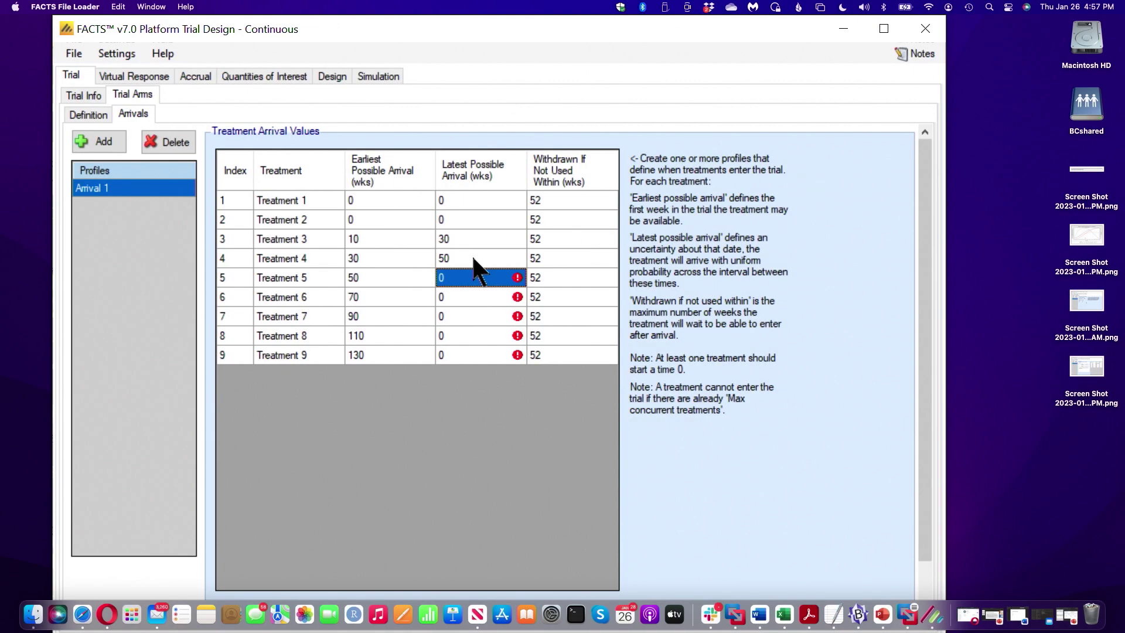
pyautogui.write('70')
pyautogui.press('Return')
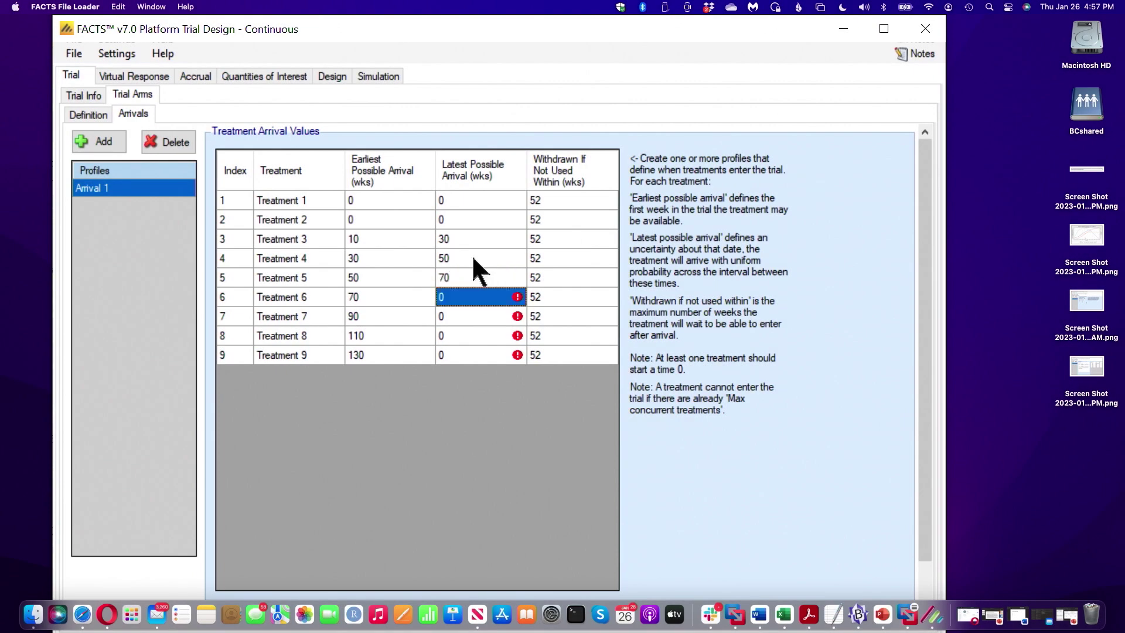
pyautogui.write('90')
pyautogui.press('Return')
pyautogui.write('110')
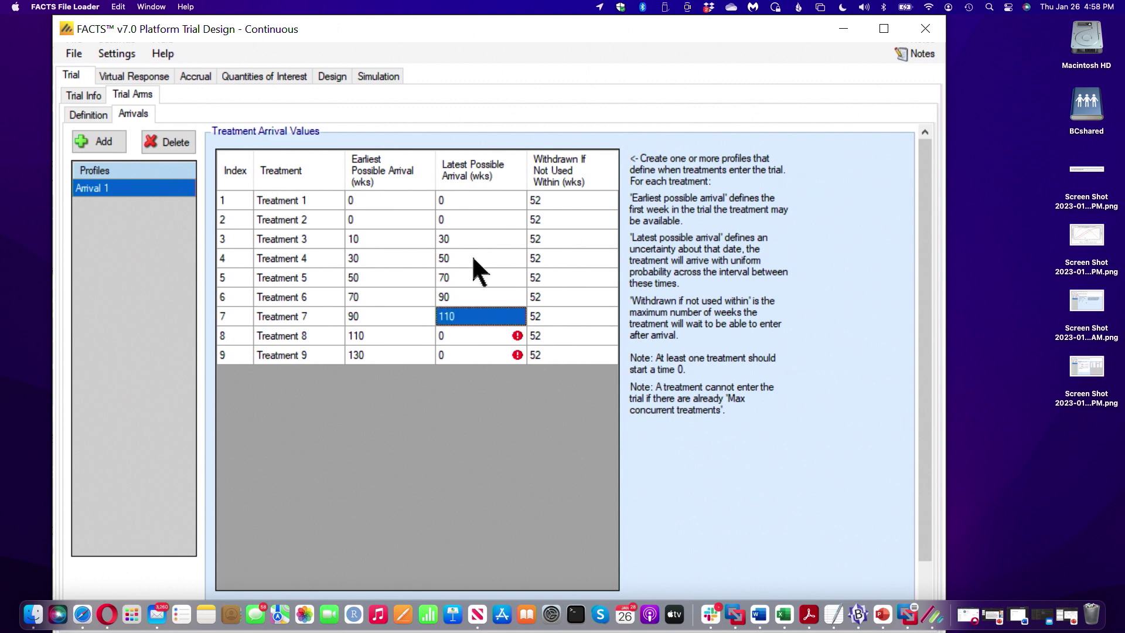
pyautogui.press('Return')
pyautogui.write('130')
pyautogui.press('Return')
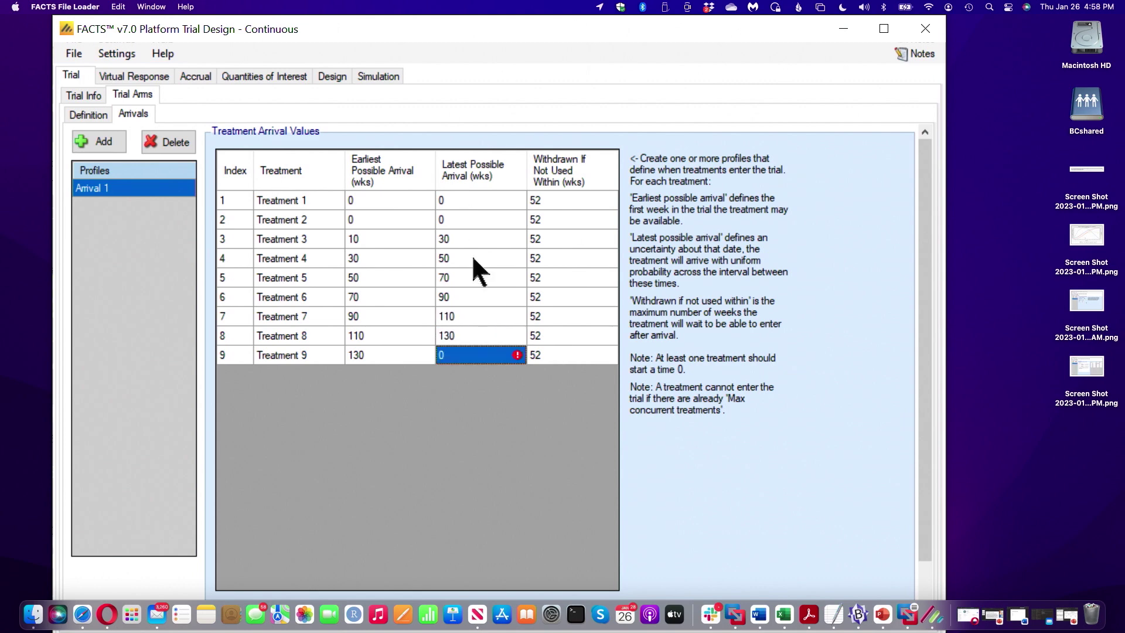
pyautogui.write('150')
pyautogui.press('Return')
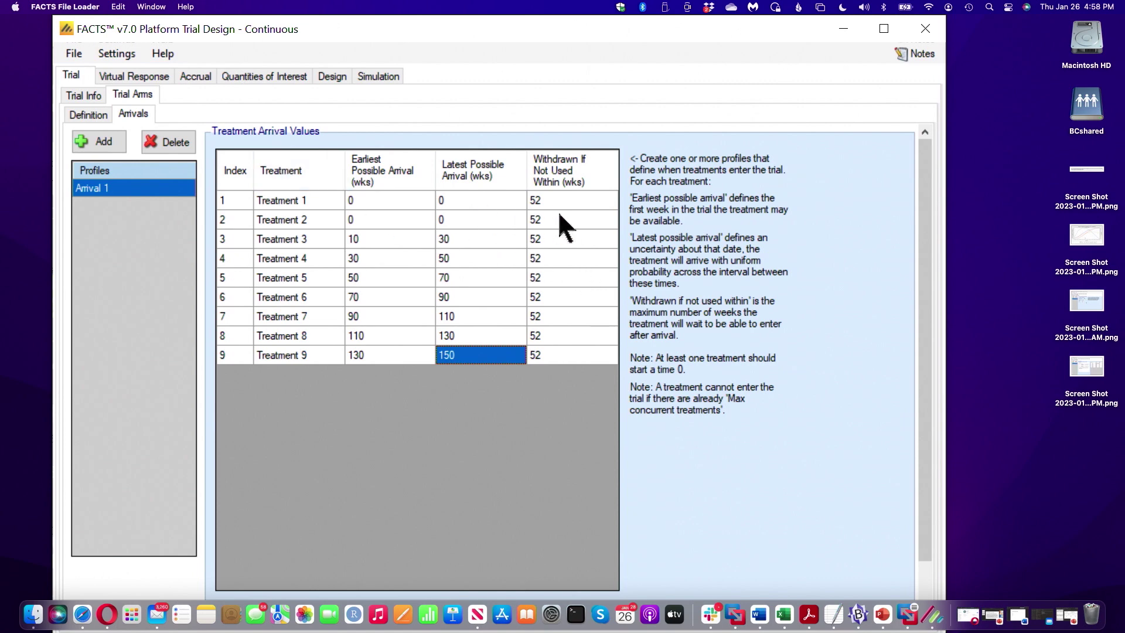
# - Add two explicitly defined arm response profiles and set the response/effect SD of the second one to 2
pyautogui.click(150, 75)
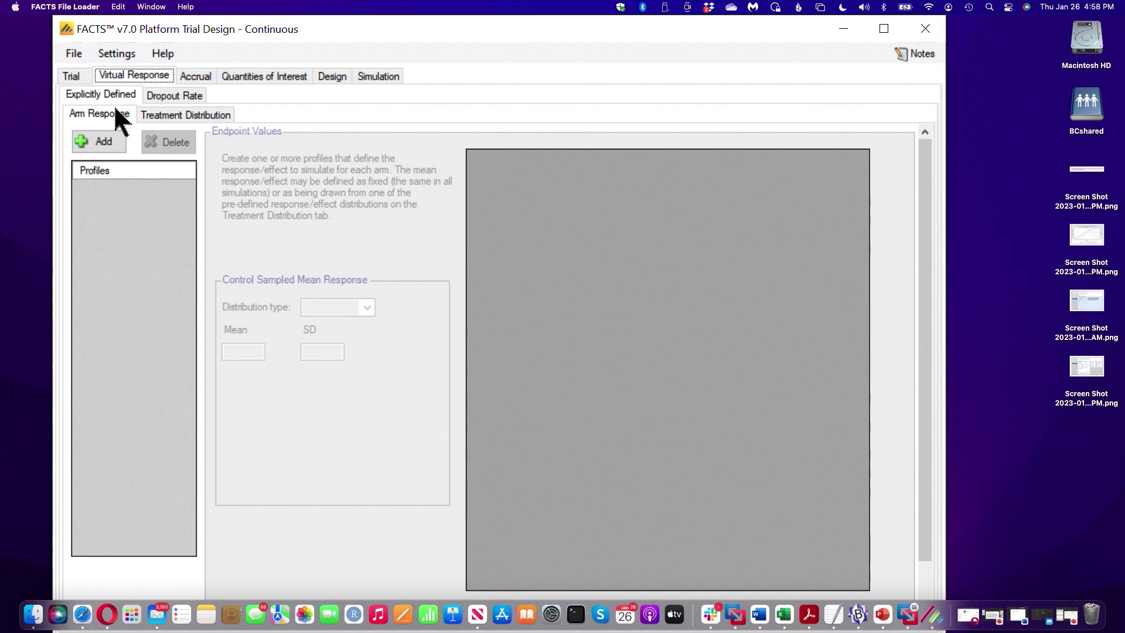
pyautogui.click(106, 134)
pyautogui.click(106, 135)
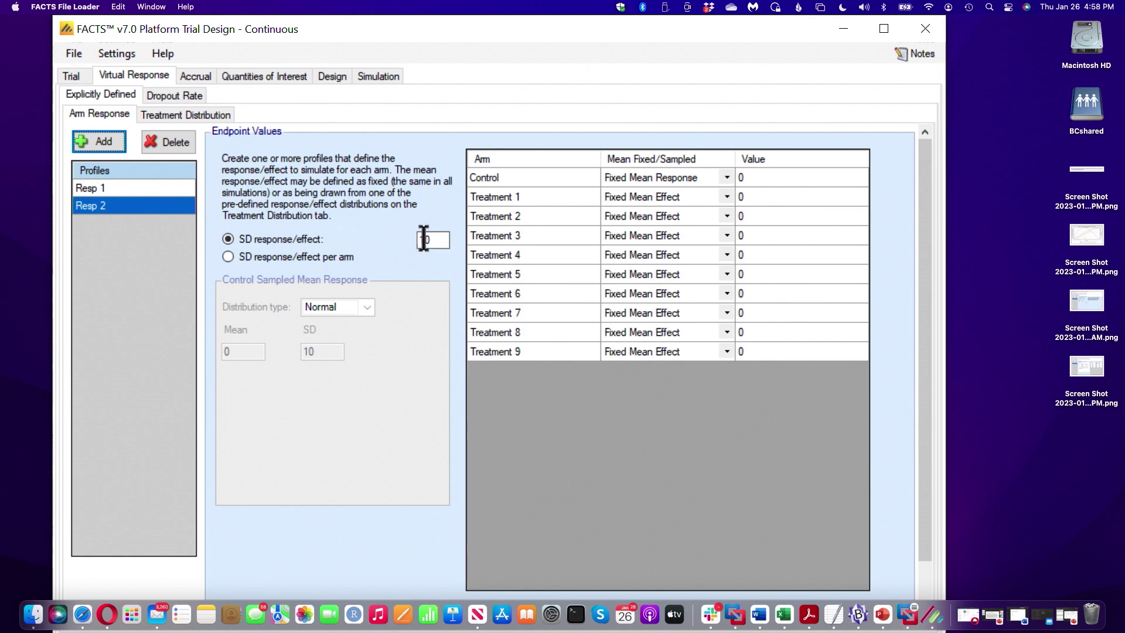
pyautogui.moveTo(431, 238); pyautogui.dragTo(406, 238)
pyautogui.write('2')
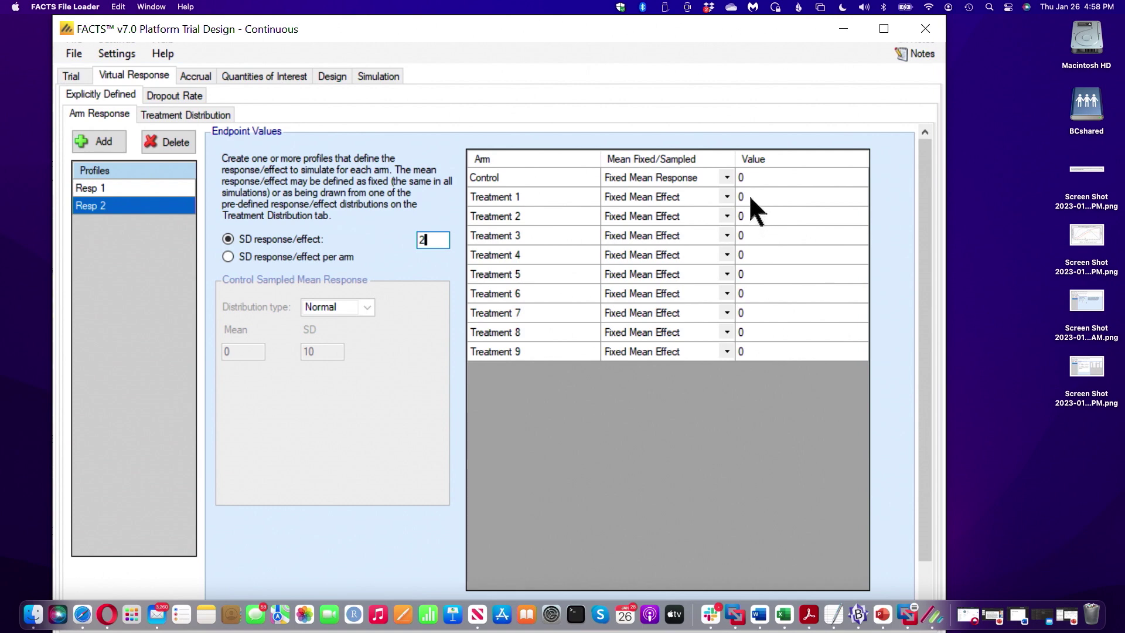
# - In the Resp 2 profile, set the fixed mean effects of Treatments 3, 6 and 9 to 0.7, 0.8 and 0.9
pyautogui.click(748, 230)
pyautogui.write('.7')
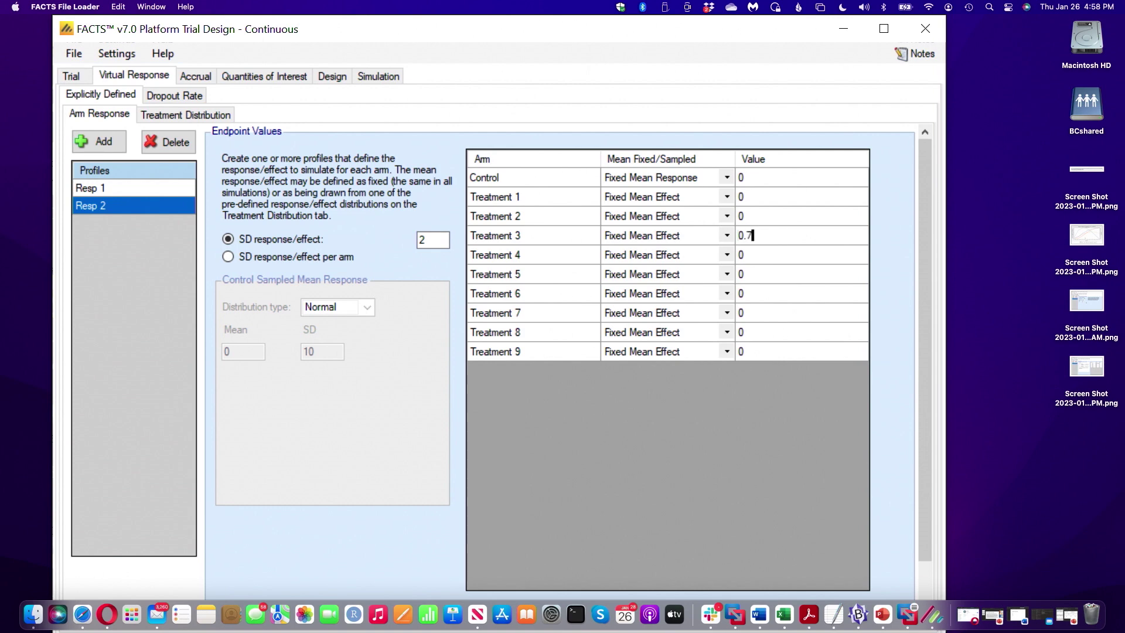
pyautogui.click(753, 293)
pyautogui.write('0.8')
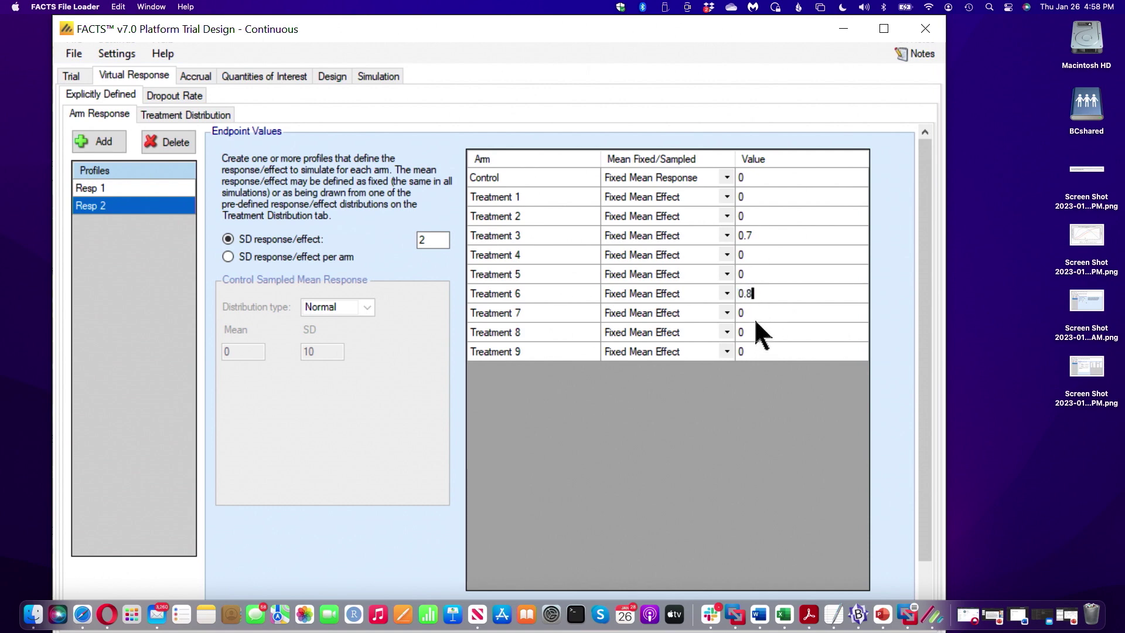
pyautogui.click(750, 350)
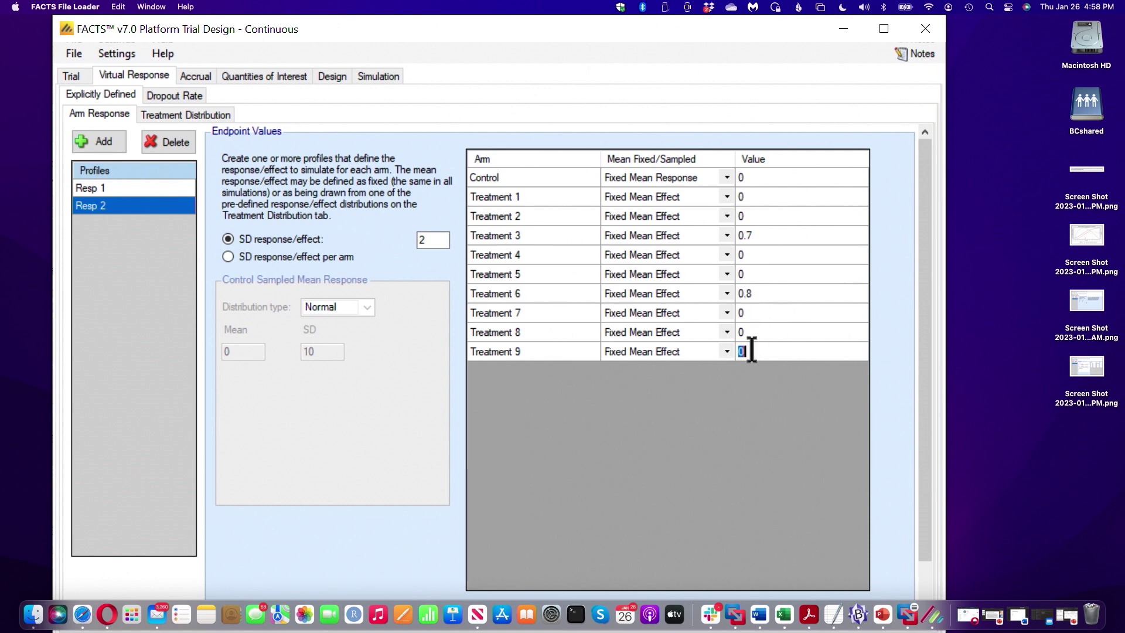
pyautogui.write('0.9')
# - Define a normal effect-size treatment distribution with a 0.66 probability of zero effect, mean 0.8 and SD 0.2
pyautogui.click(165, 188)
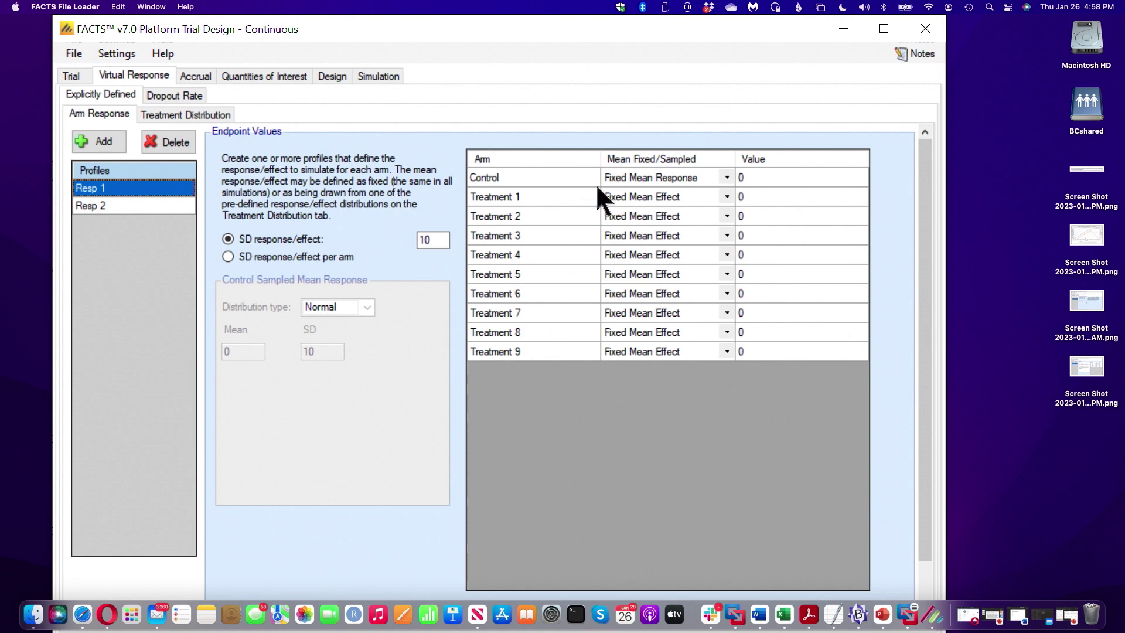
pyautogui.click(181, 113)
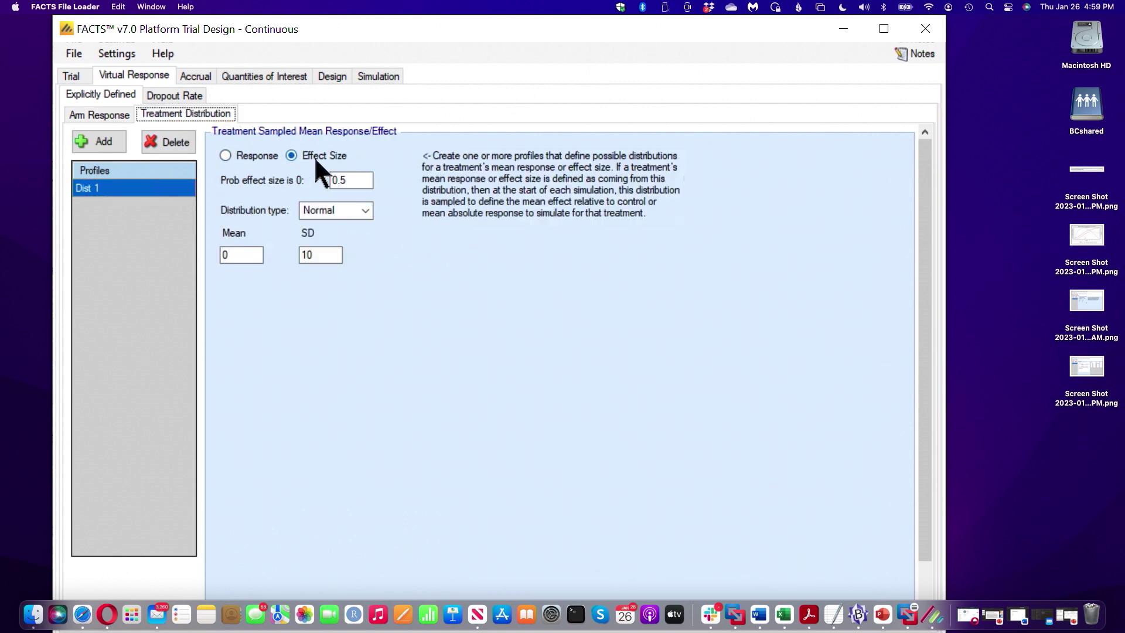
pyautogui.click(359, 180)
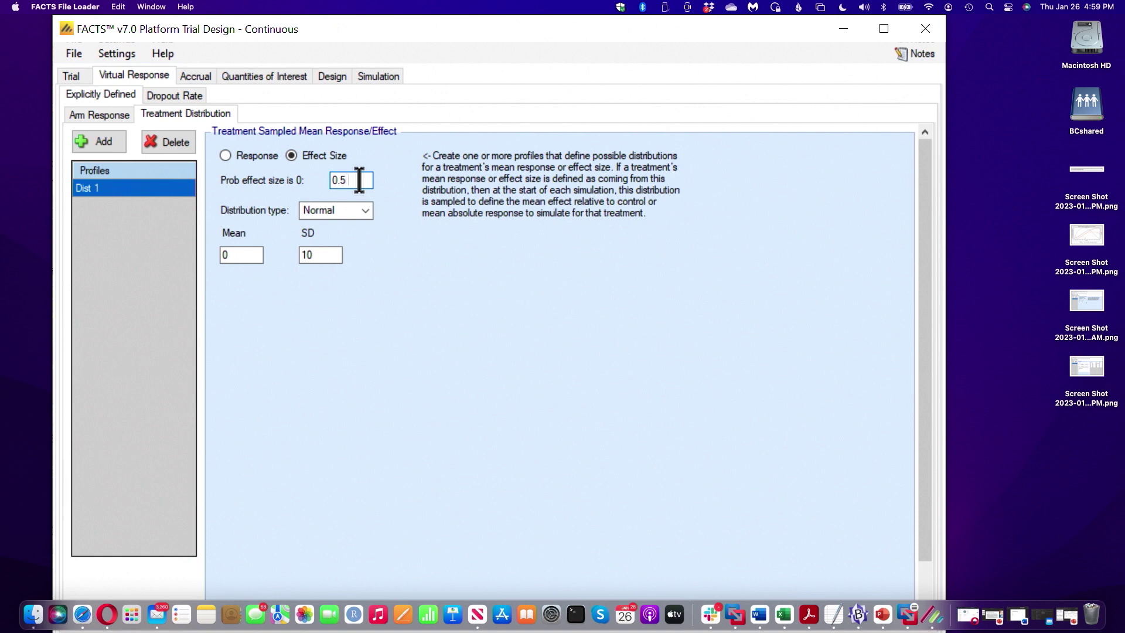
pyautogui.press('BackSpace')
pyautogui.write('66')
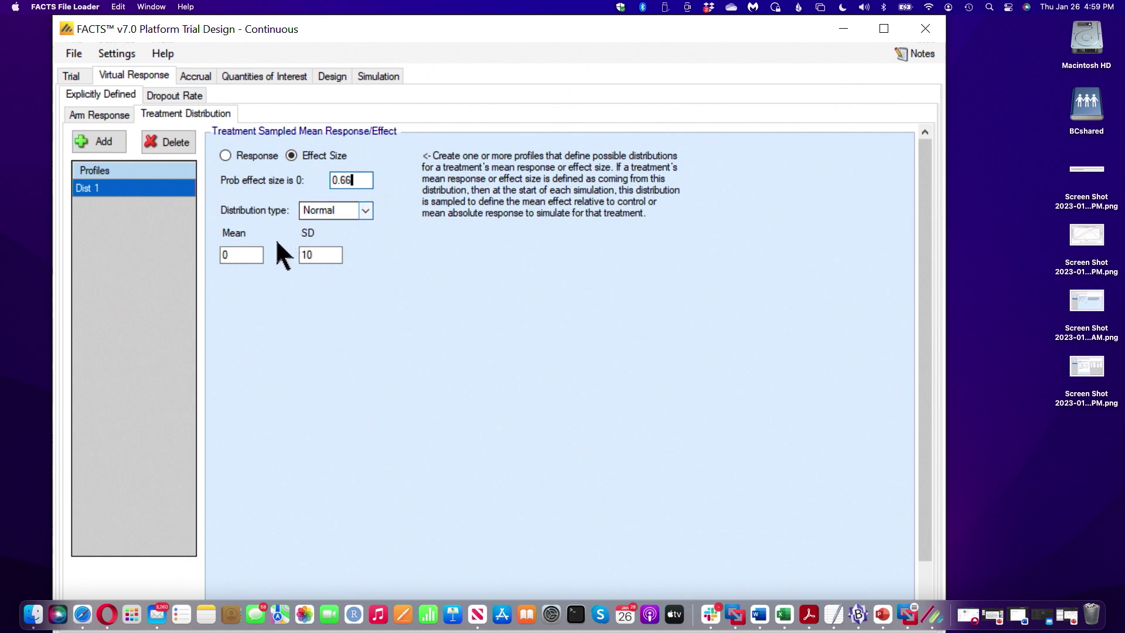
pyautogui.click(249, 251)
pyautogui.write('.8')
pyautogui.click(306, 254)
pyautogui.moveTo(321, 253); pyautogui.dragTo(283, 256)
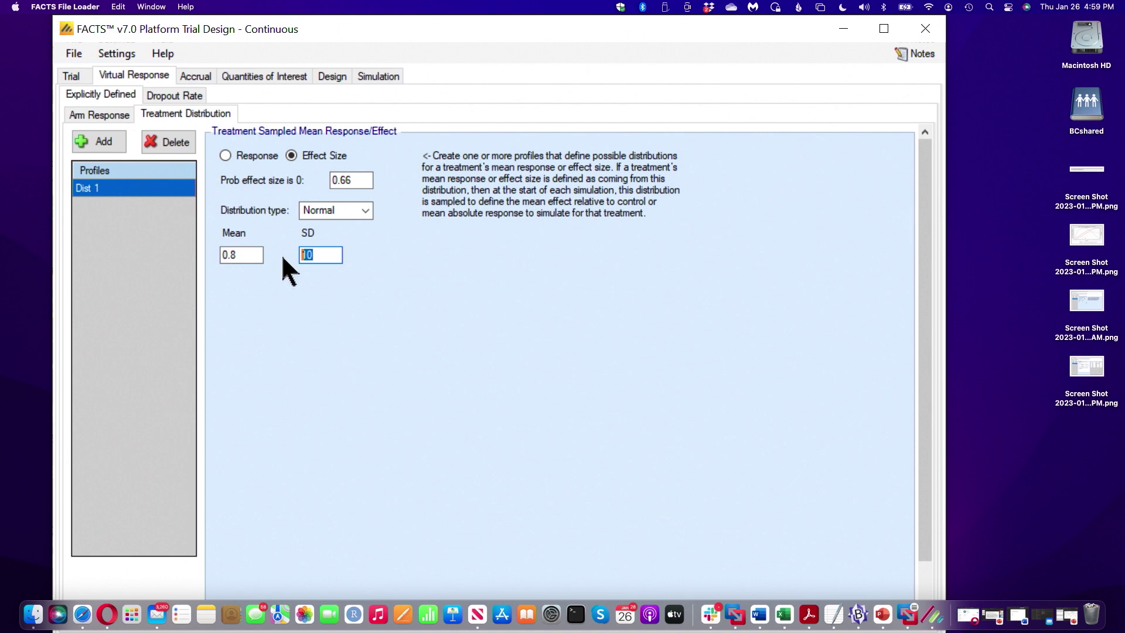
pyautogui.write('0.2')
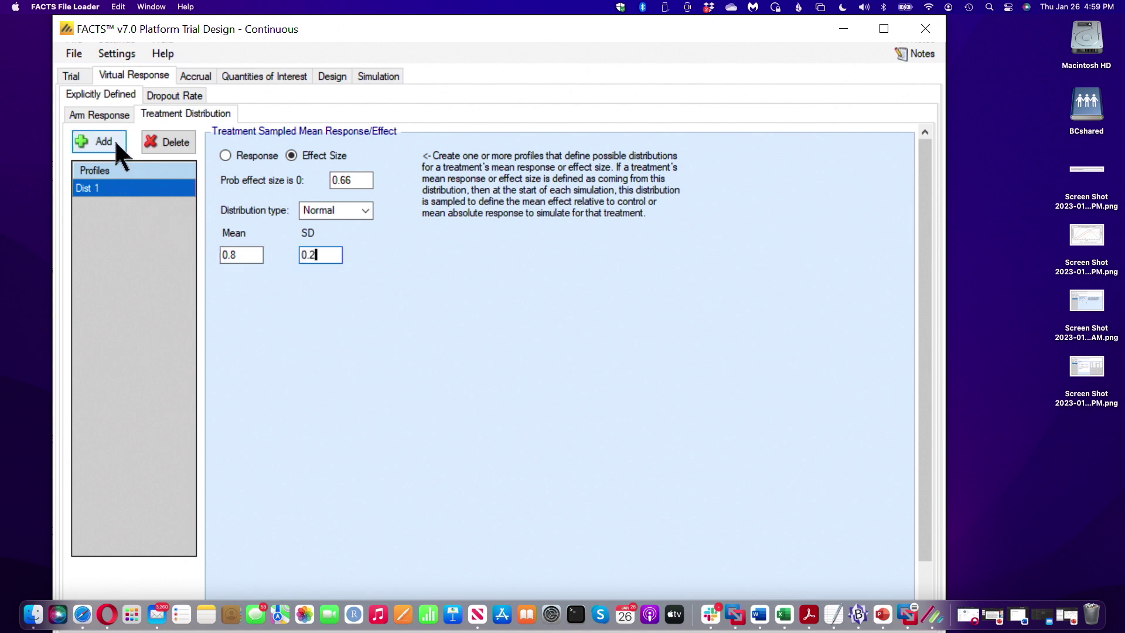
# - In the Resp 1 arm response profile, set the mean effects of Treatments 1 to 4 to Sampled From Dist 1
pyautogui.click(103, 117)
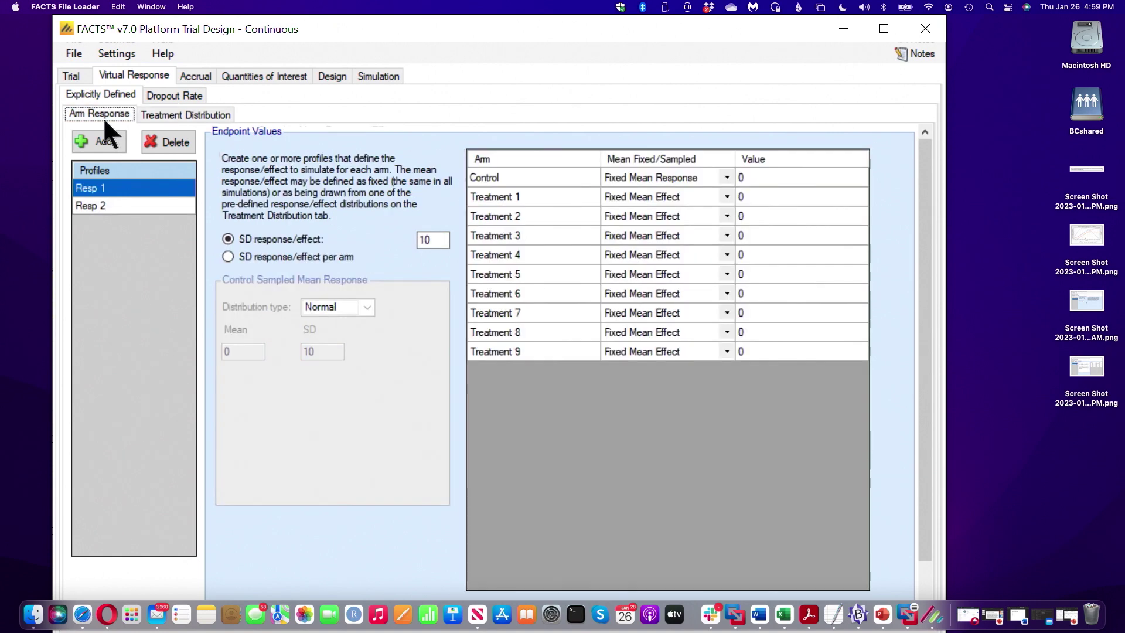
pyautogui.click(724, 196)
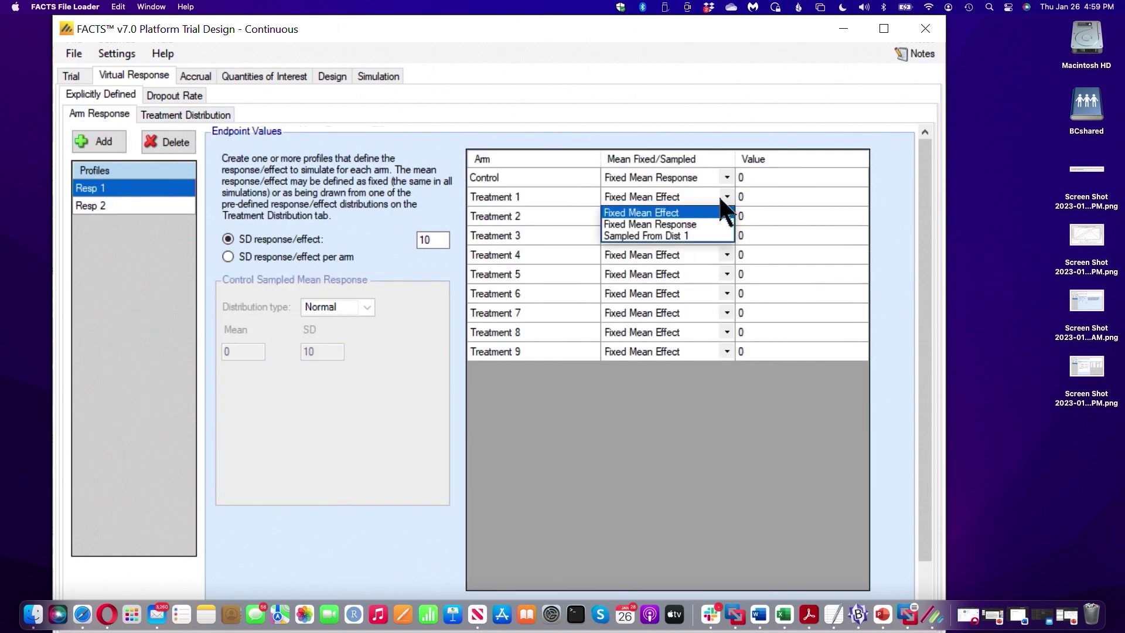
pyautogui.click(697, 236)
pyautogui.click(690, 216)
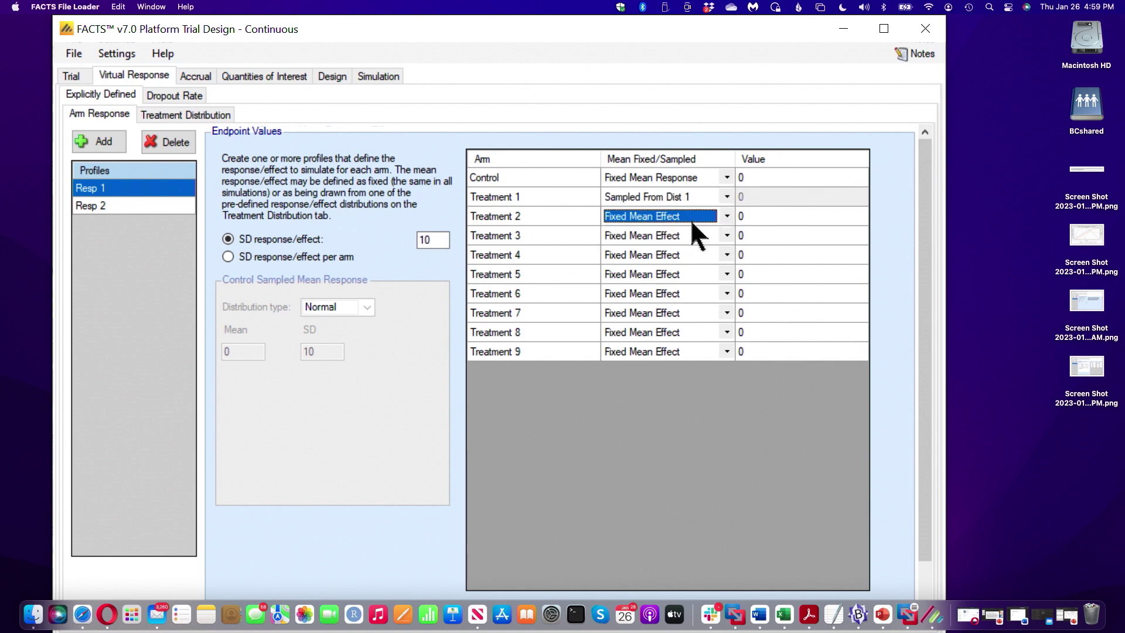
pyautogui.click(721, 214)
pyautogui.click(725, 215)
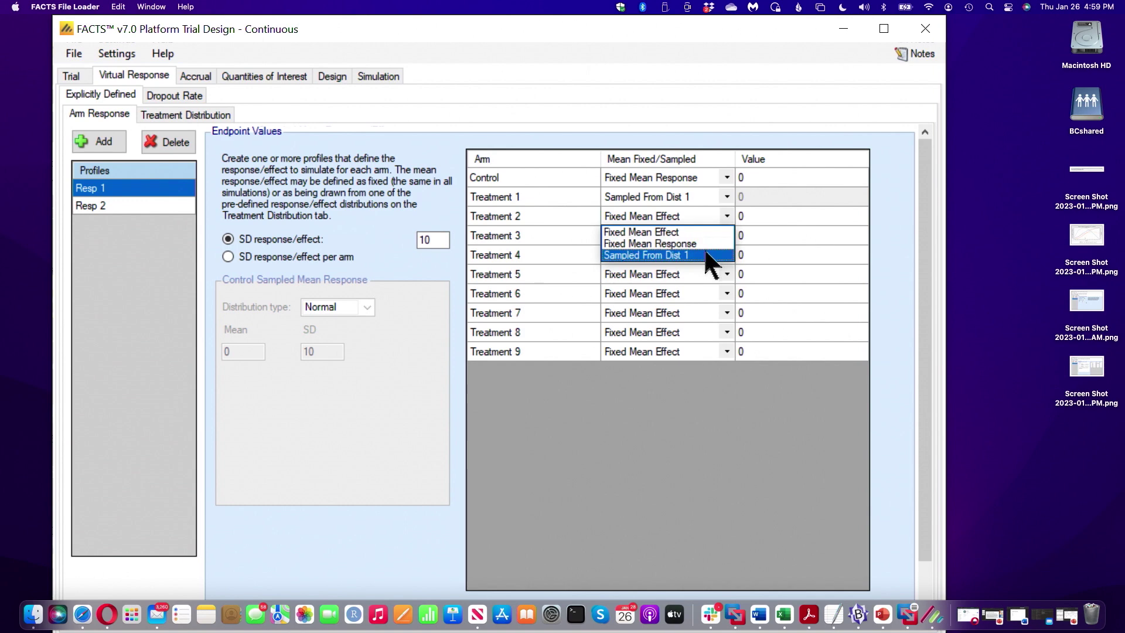
pyautogui.click(711, 255)
pyautogui.click(727, 234)
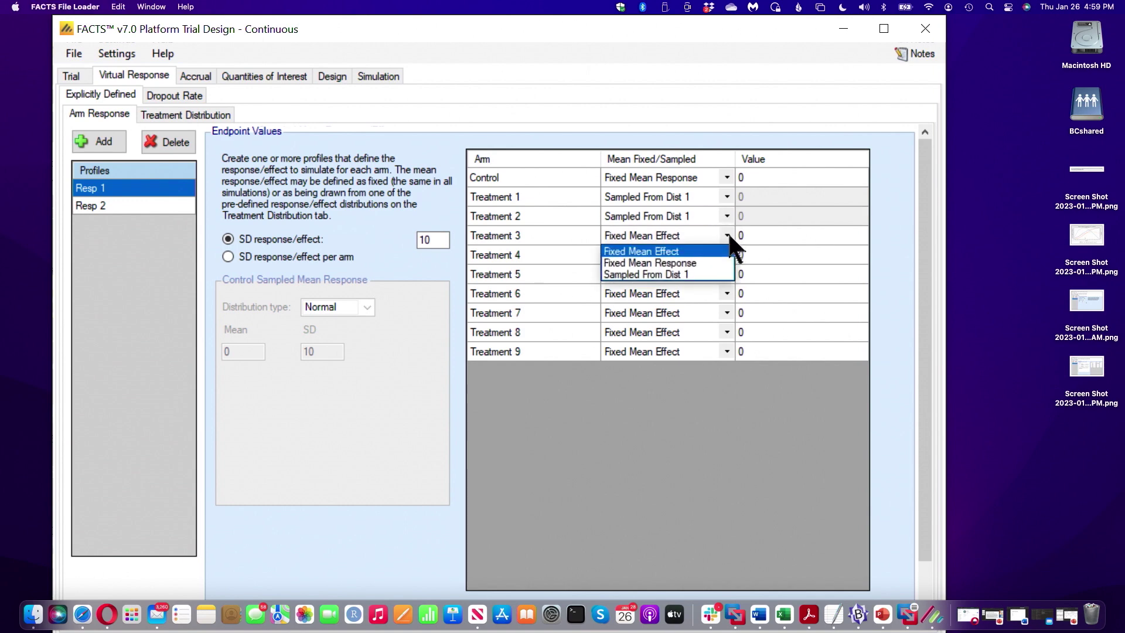
pyautogui.click(711, 275)
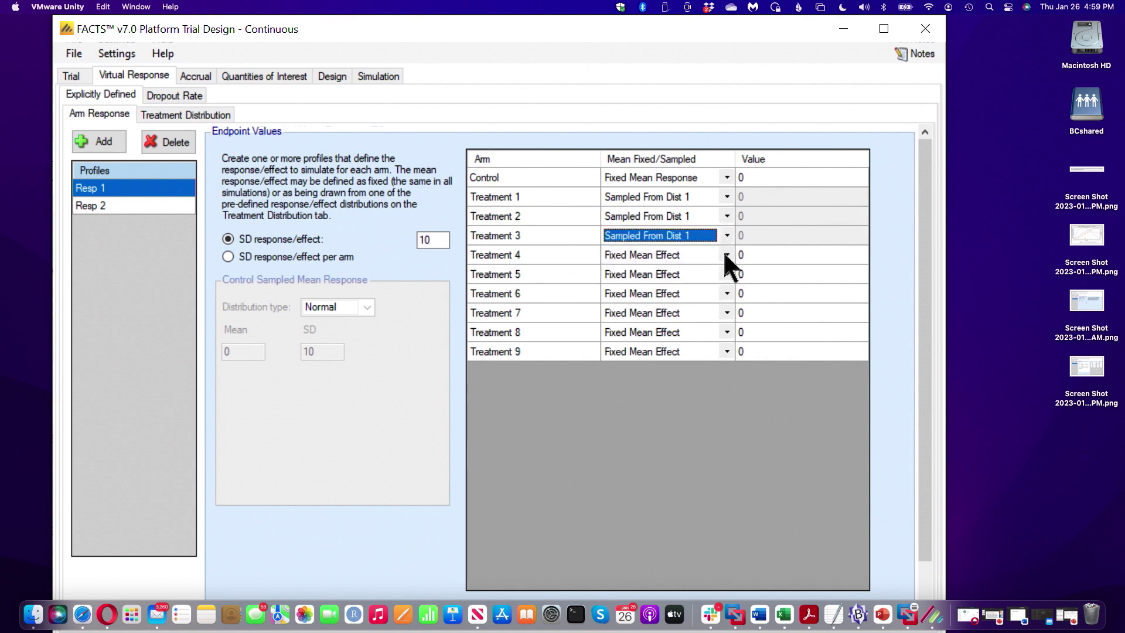
pyautogui.click(726, 255)
pyautogui.click(708, 294)
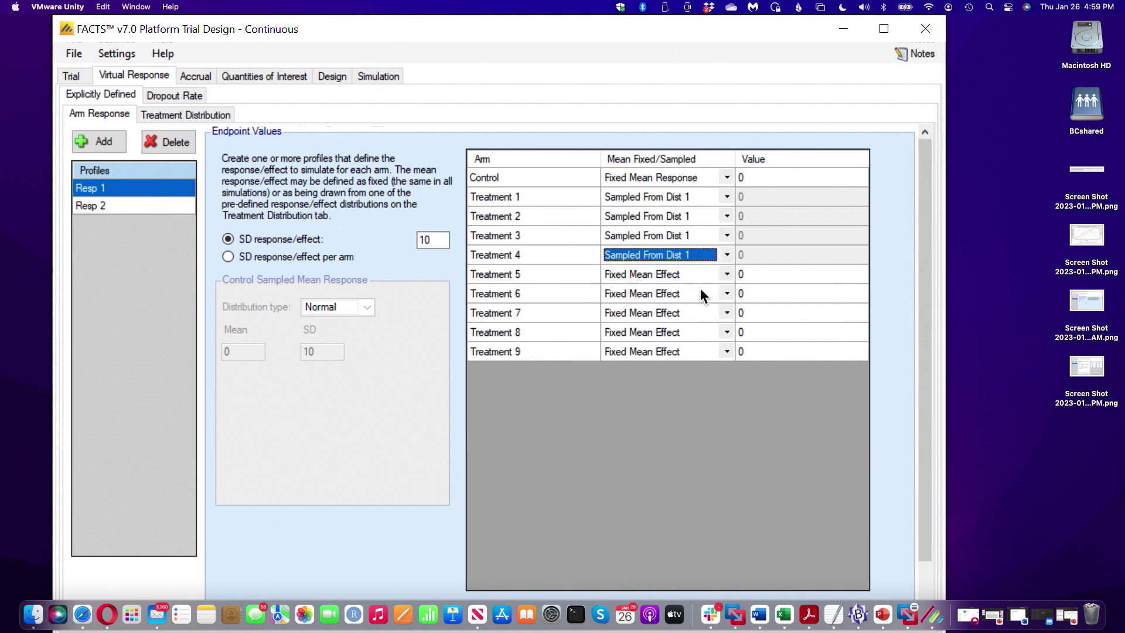
# - Set the mean effects of Treatments 5 to 9 in the Resp 1 profile to Sampled From Dist 1
pyautogui.click(725, 273)
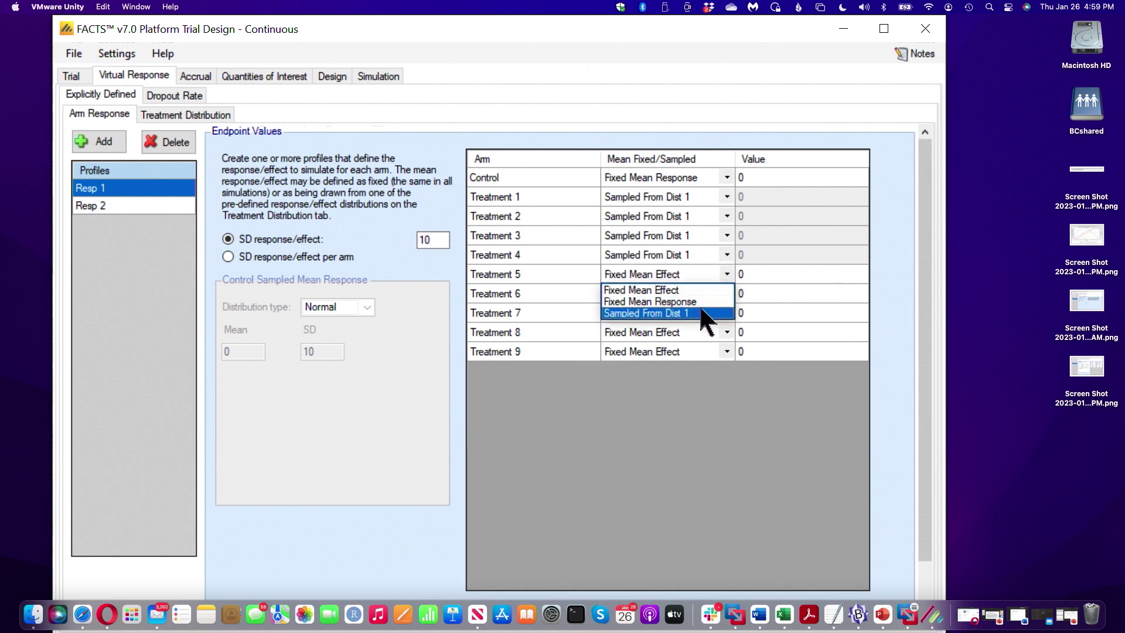
pyautogui.click(702, 312)
pyautogui.click(724, 291)
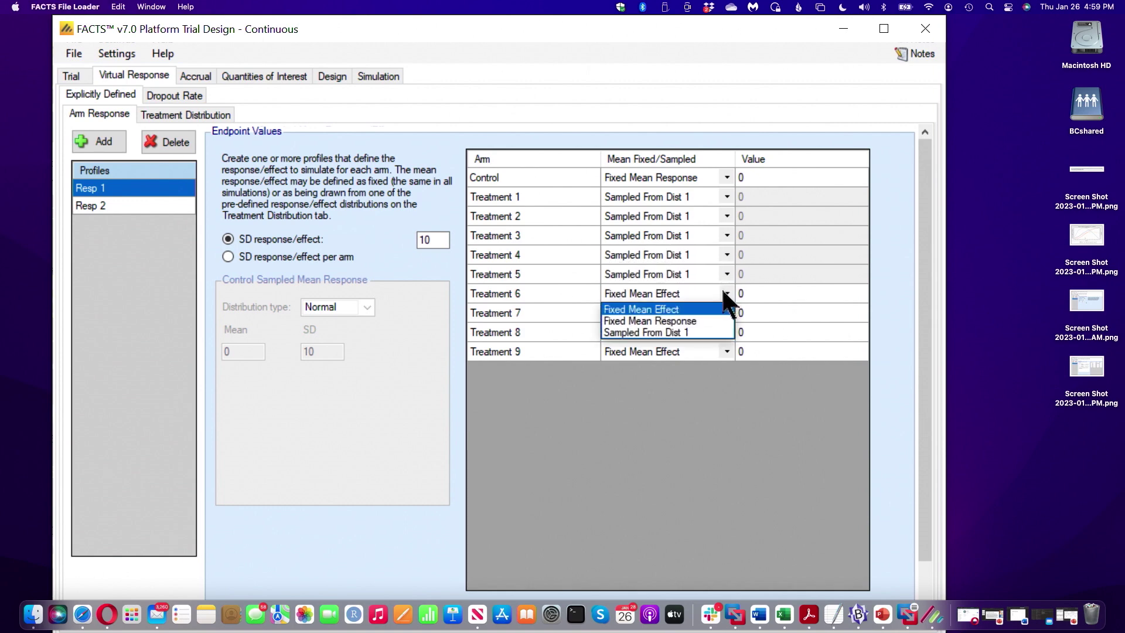
pyautogui.click(700, 331)
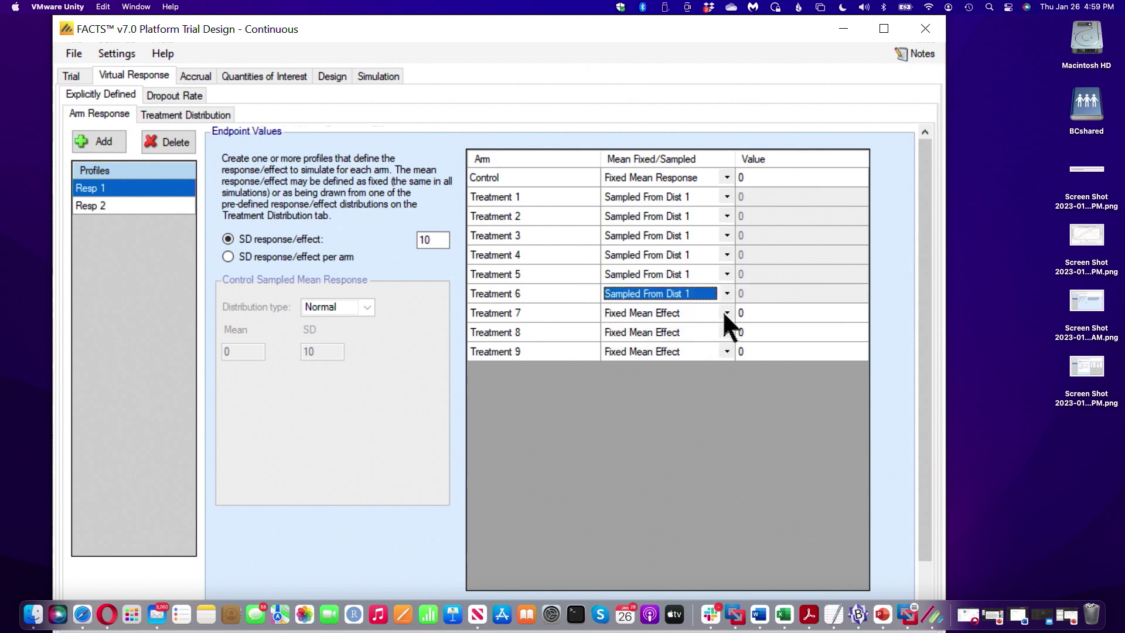
pyautogui.click(725, 312)
pyautogui.click(700, 346)
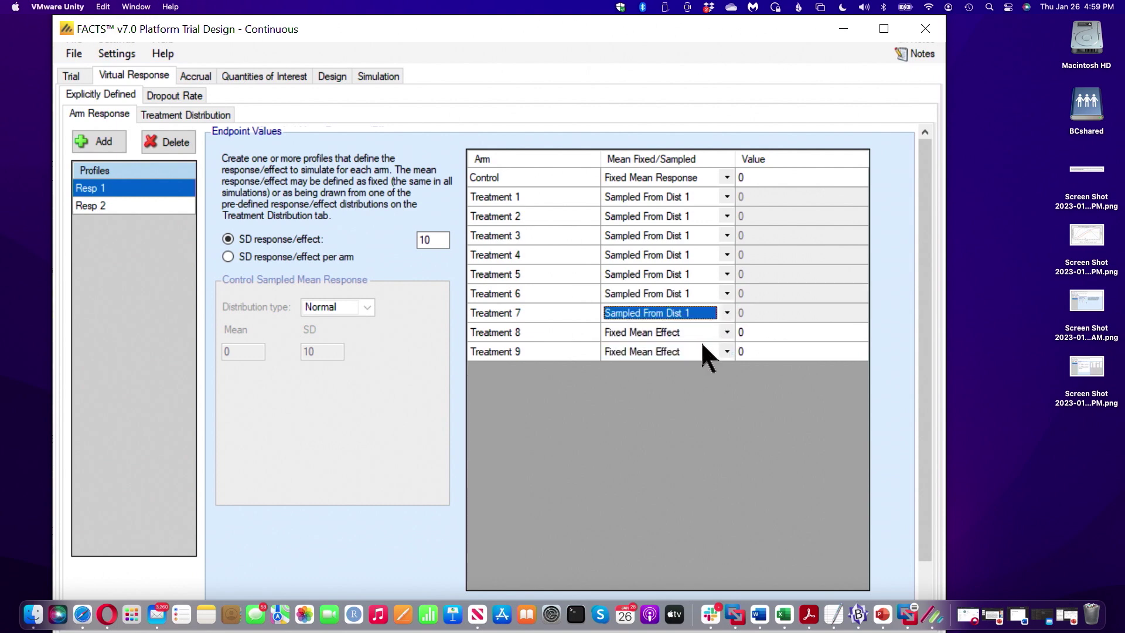
pyautogui.click(723, 326)
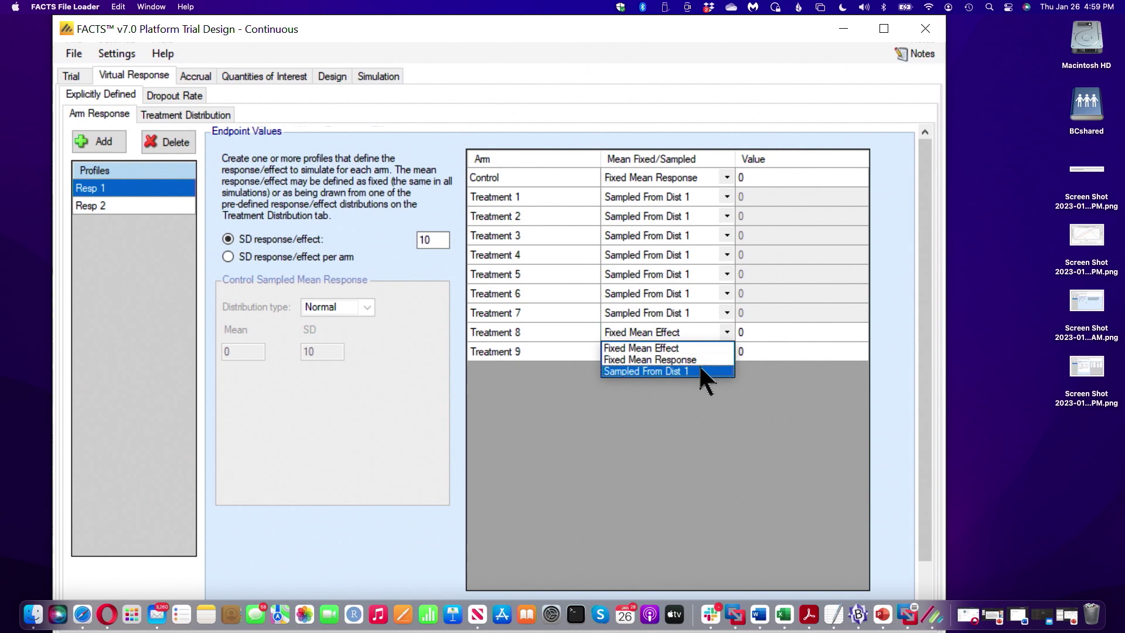
pyautogui.click(698, 371)
pyautogui.click(726, 351)
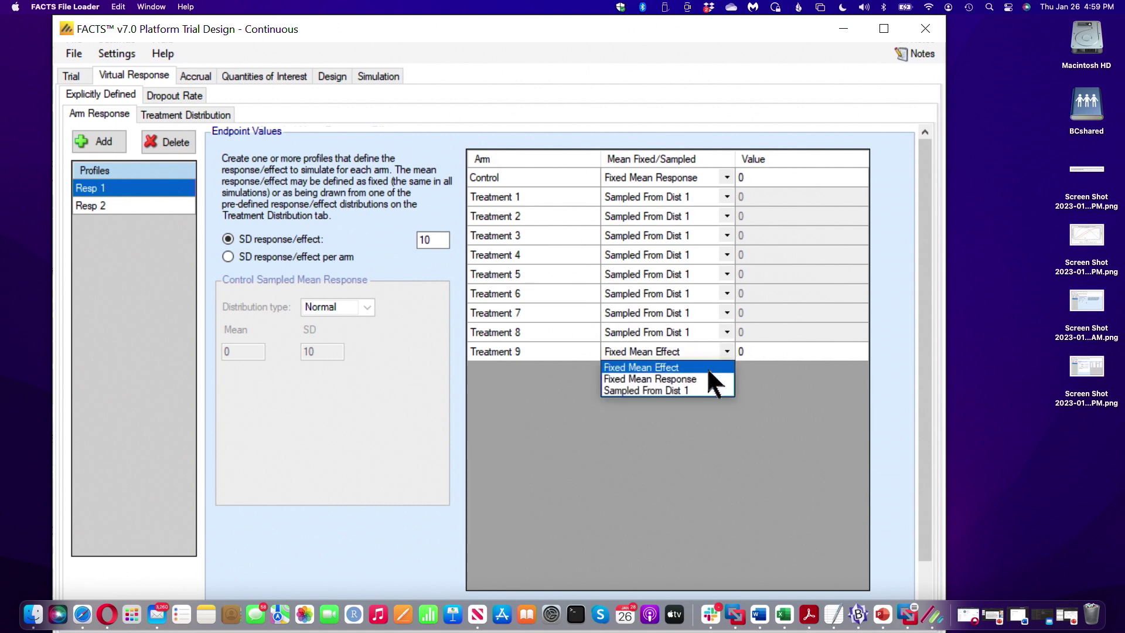
pyautogui.click(701, 390)
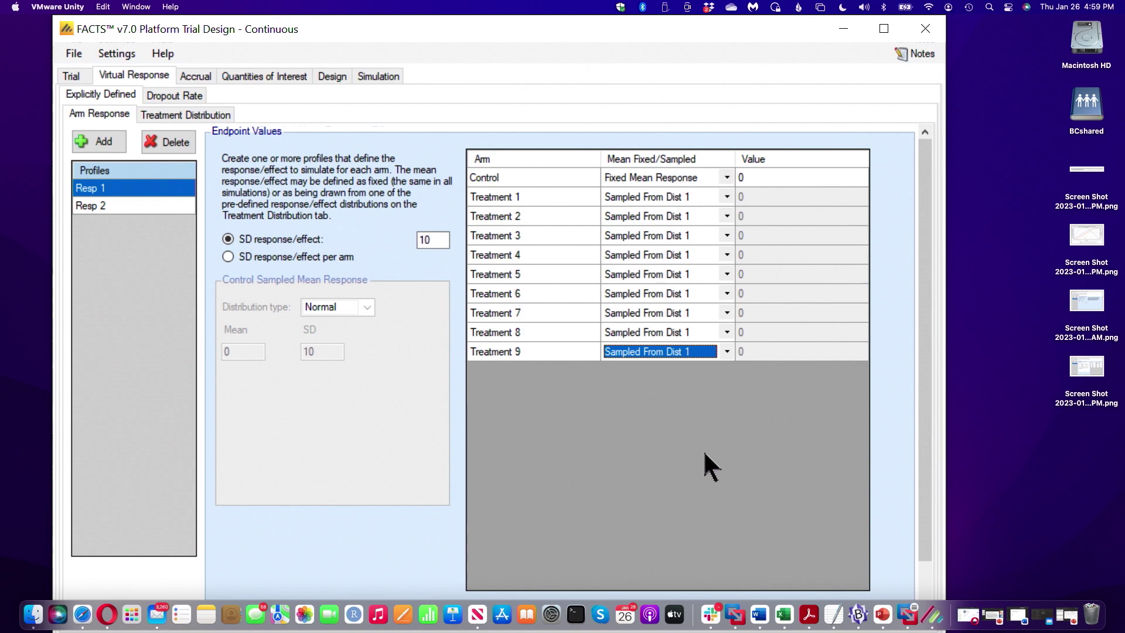
# - Set the response/effect SD of Resp 1 to 2 and switch the Drop 1 dropout profile to Dropouts per Arm
pyautogui.doubleClick(433, 240)
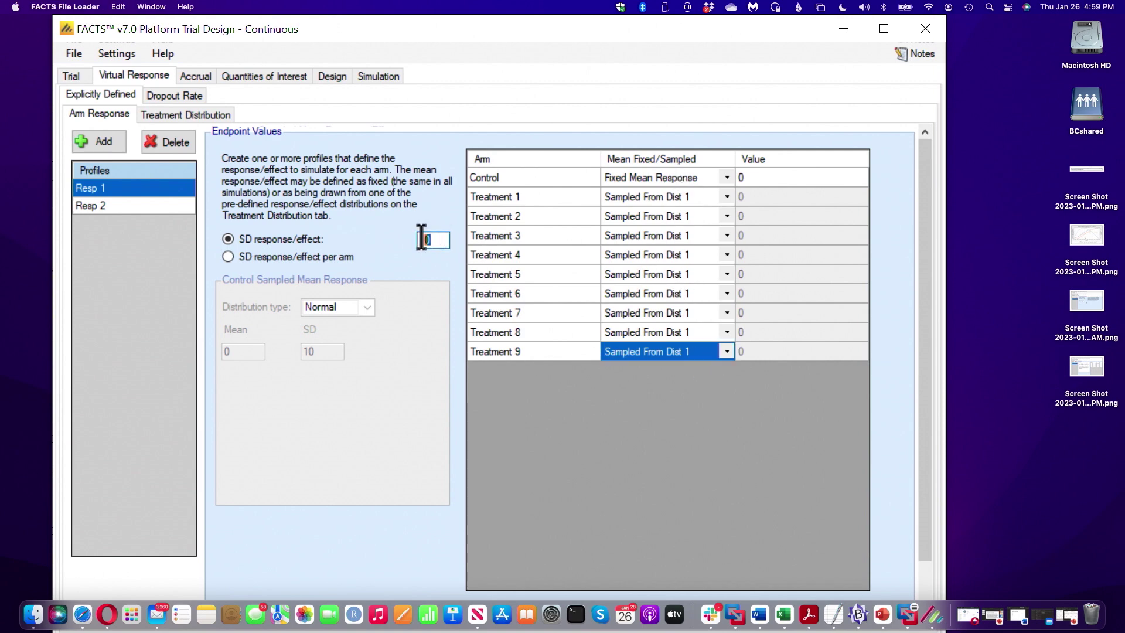
pyautogui.write('2')
pyautogui.click(182, 95)
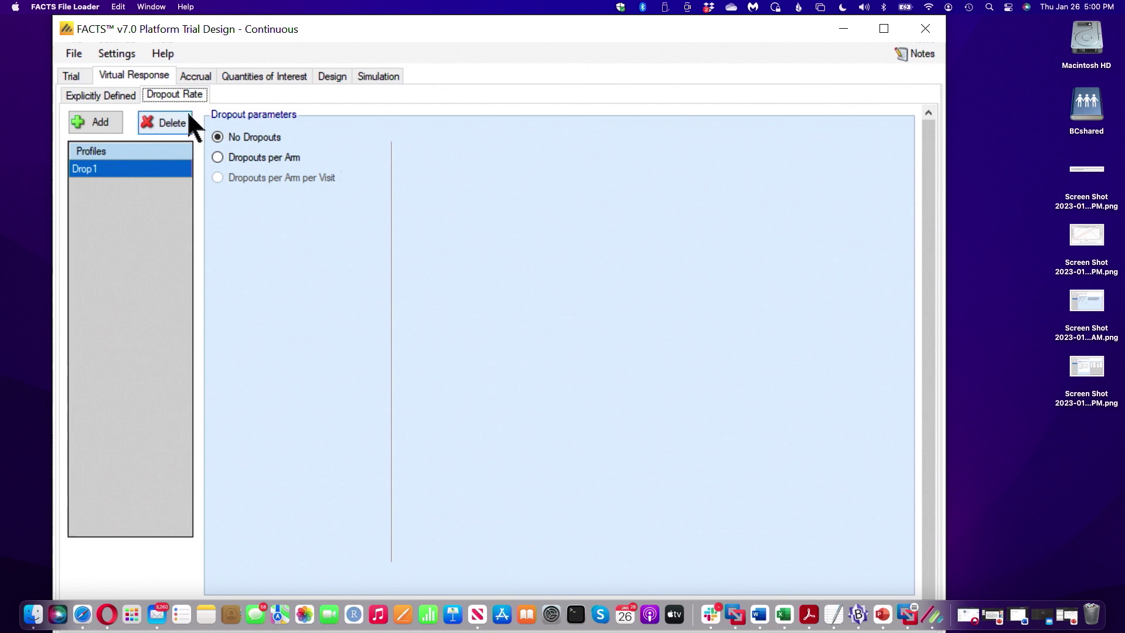
pyautogui.click(242, 156)
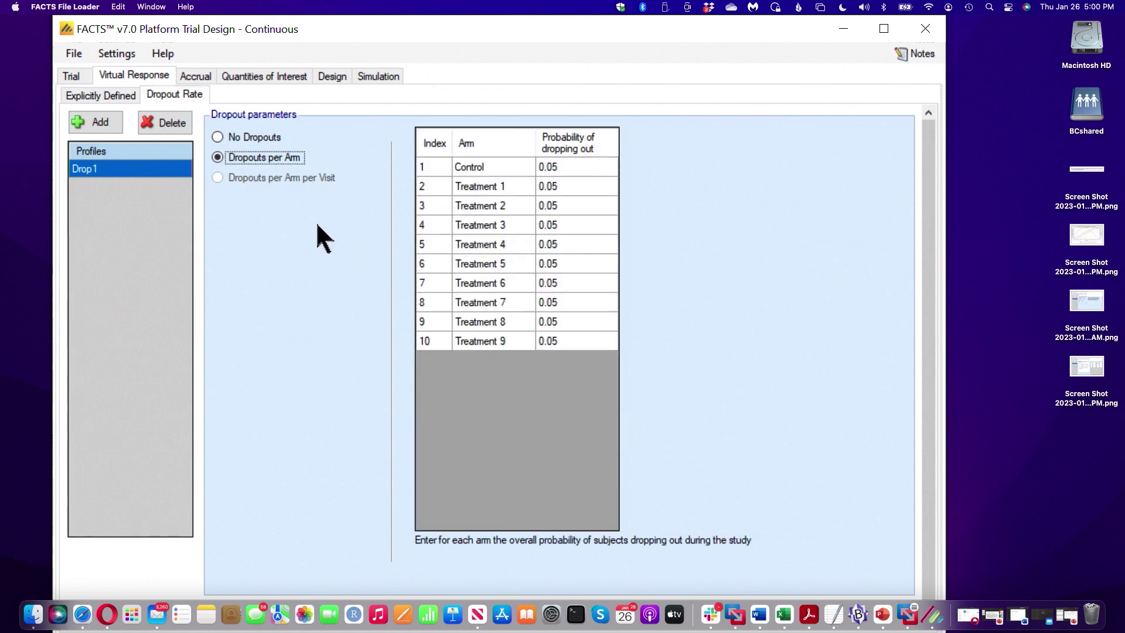
# - Add an accrual profile with a peak accrual rate of 2.5 participants per week for Region 1
pyautogui.click(197, 76)
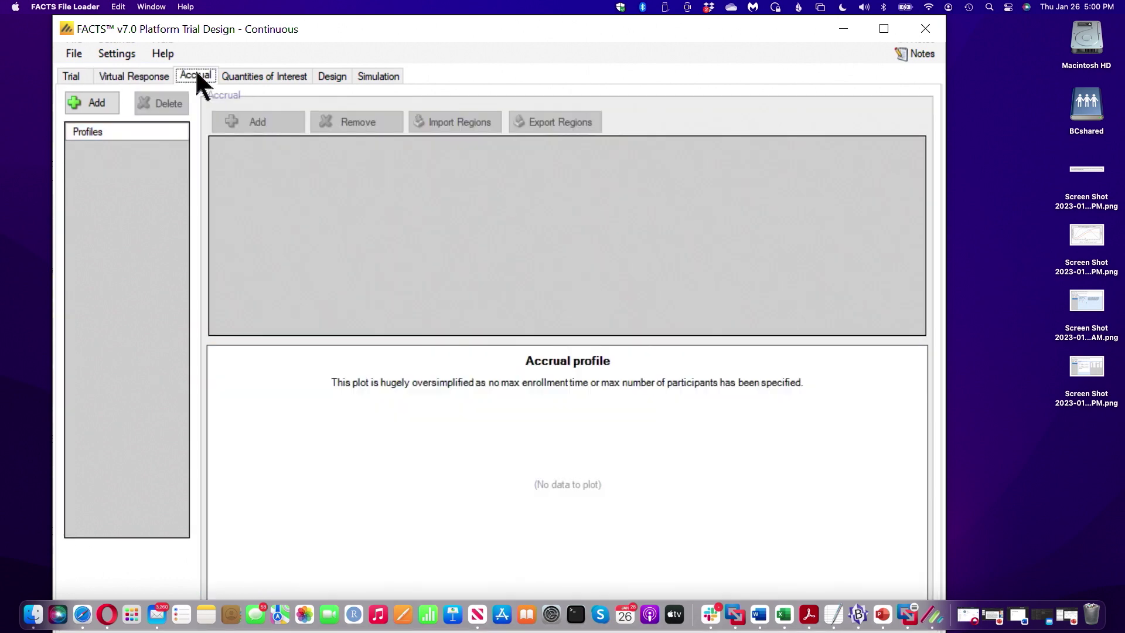
pyautogui.click(94, 103)
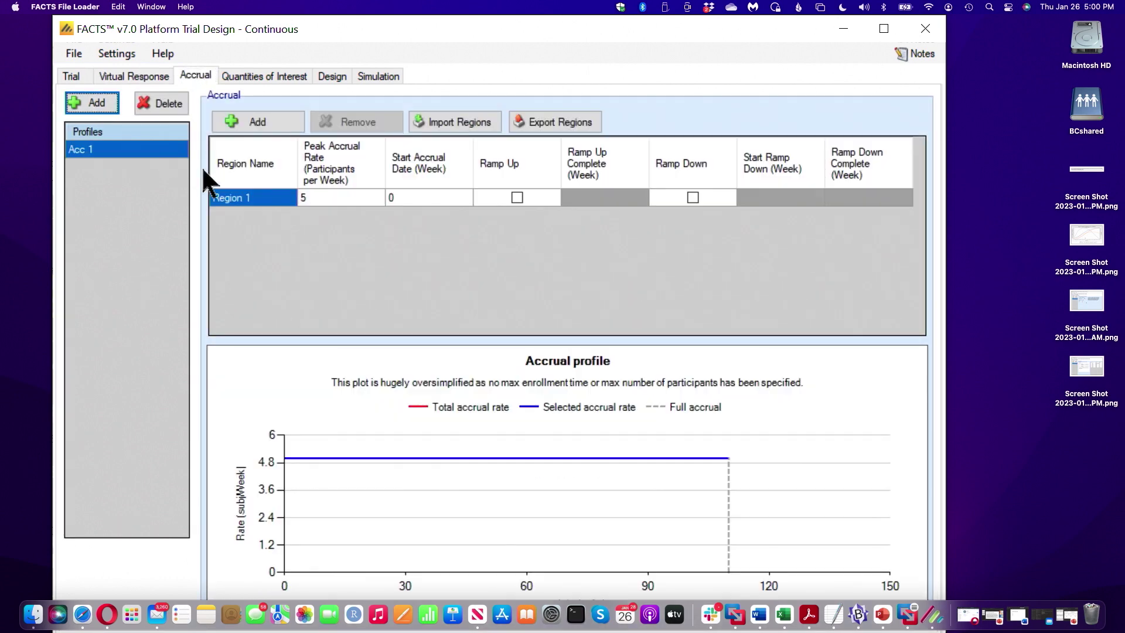
pyautogui.click(335, 199)
pyautogui.write('2.5')
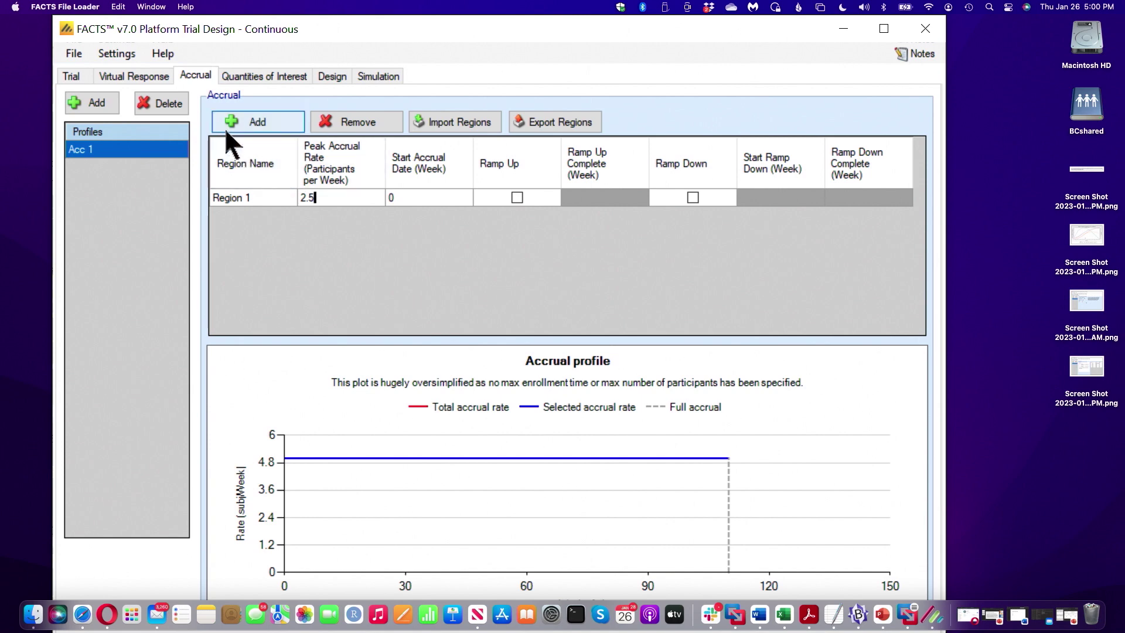
# - Remove the future-trial success predictive probability from the quantities of interest
pyautogui.click(257, 77)
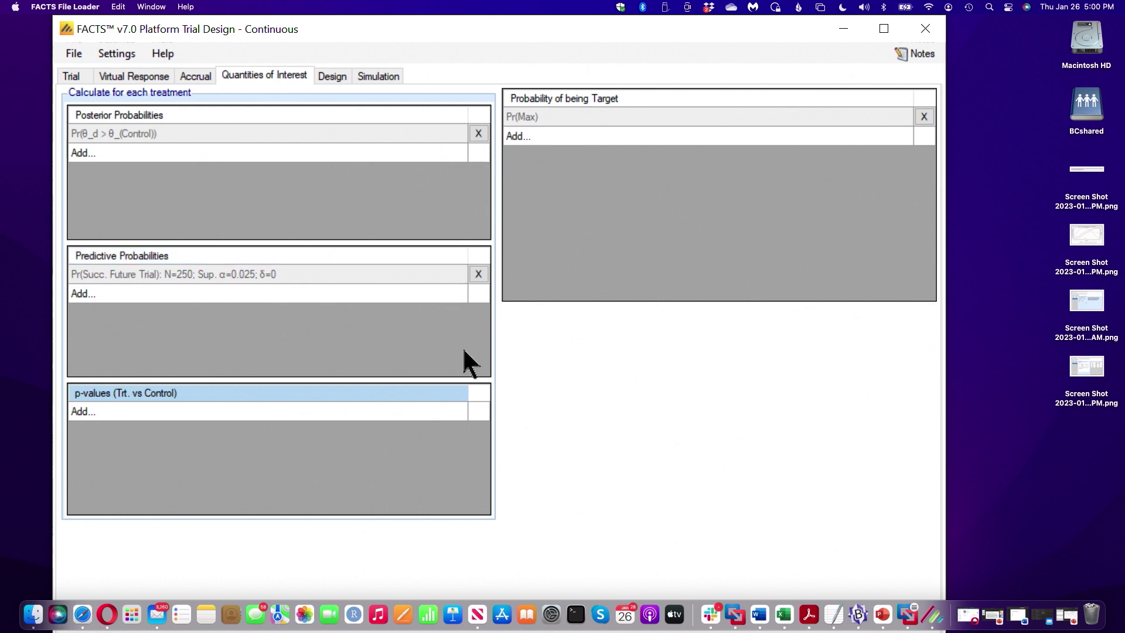
pyautogui.click(479, 273)
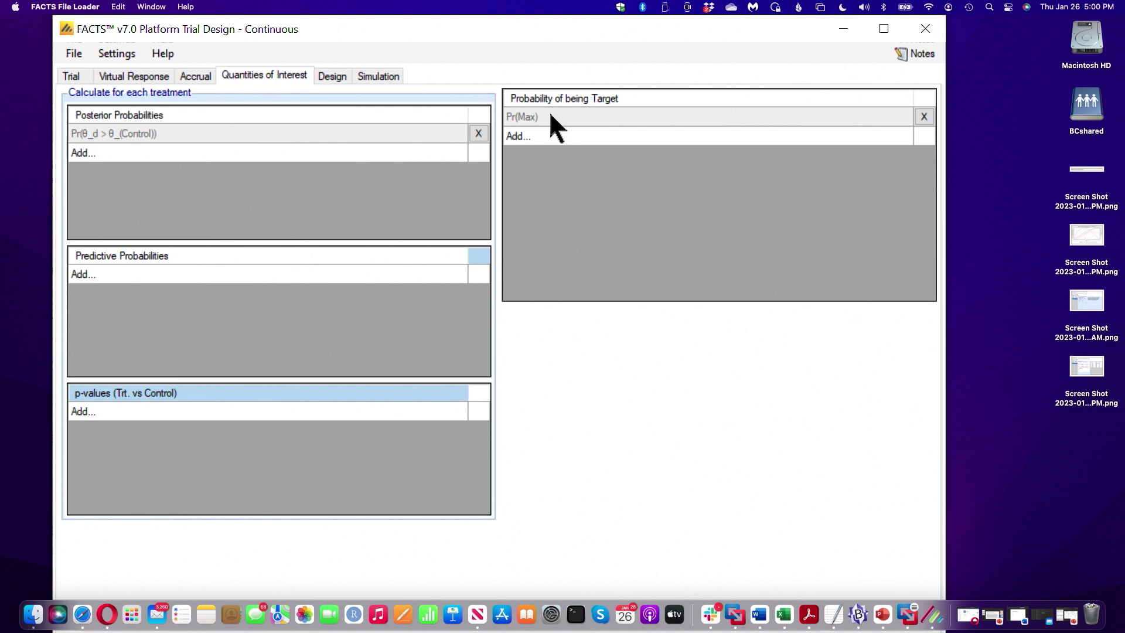
# - Set the design's prior SD to 4 for the control response and for the shared treatment response prior
pyautogui.click(329, 76)
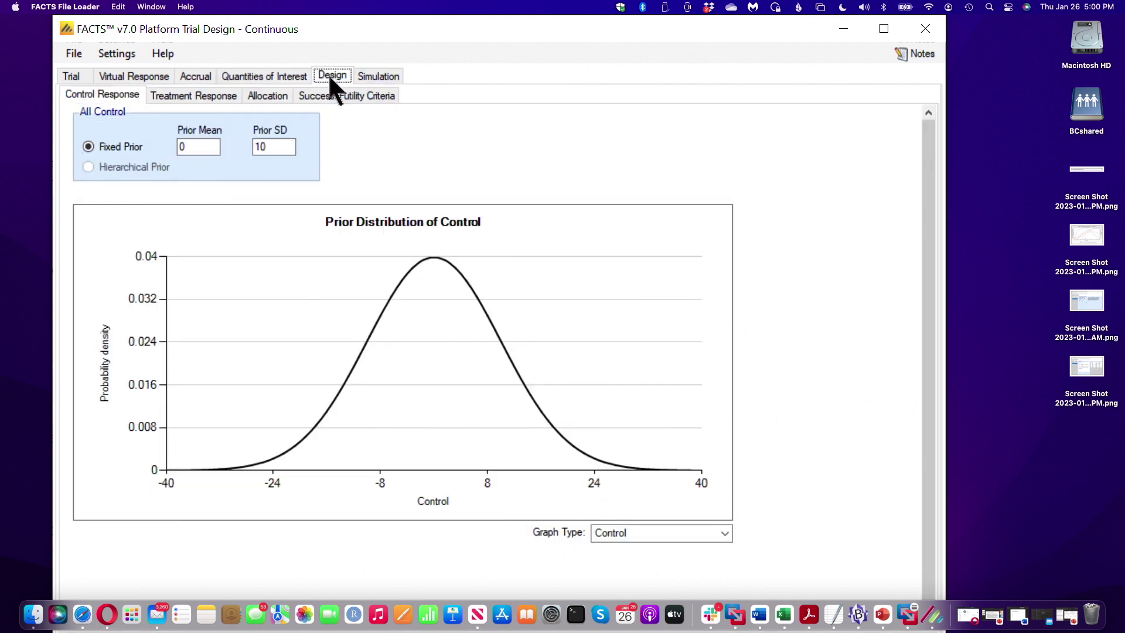
pyautogui.doubleClick(280, 147)
pyautogui.write('4')
pyautogui.click(206, 94)
pyautogui.doubleClick(247, 168)
pyautogui.write('4')
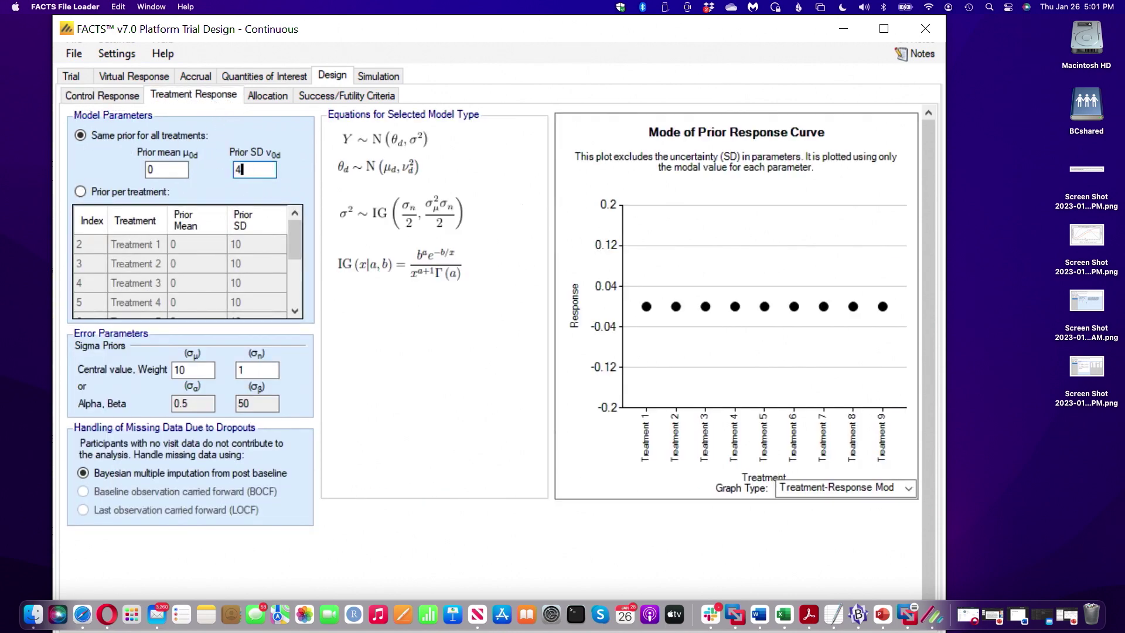
# - Set the central value of the sigma prior in the treatment response model's error parameters to 2
pyautogui.doubleClick(189, 370)
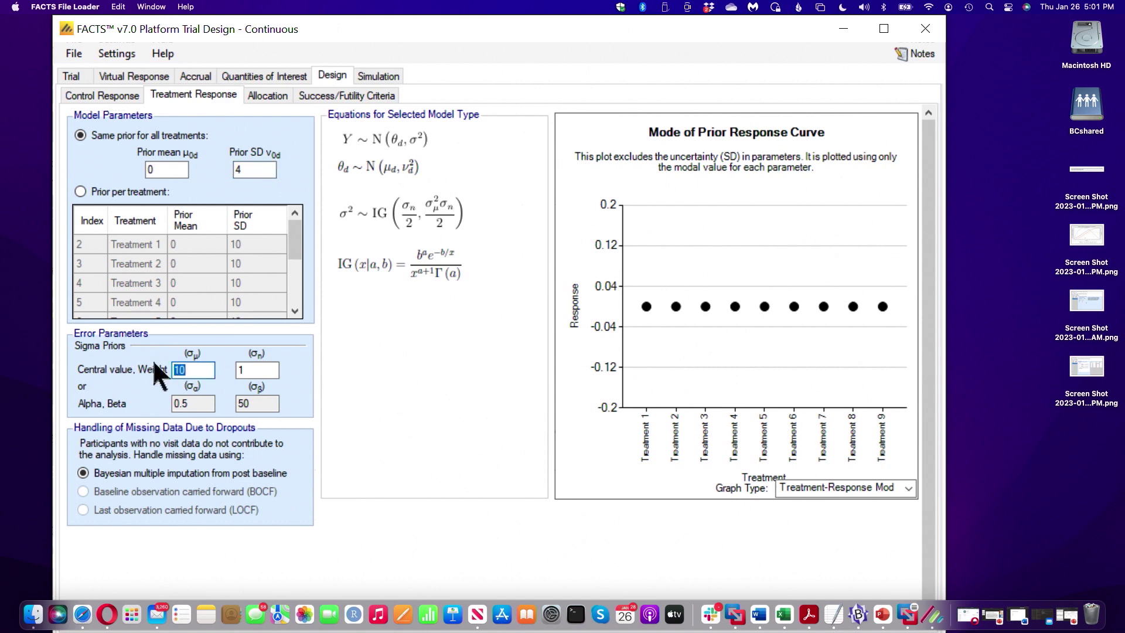
pyautogui.write('2')
pyautogui.click(263, 369)
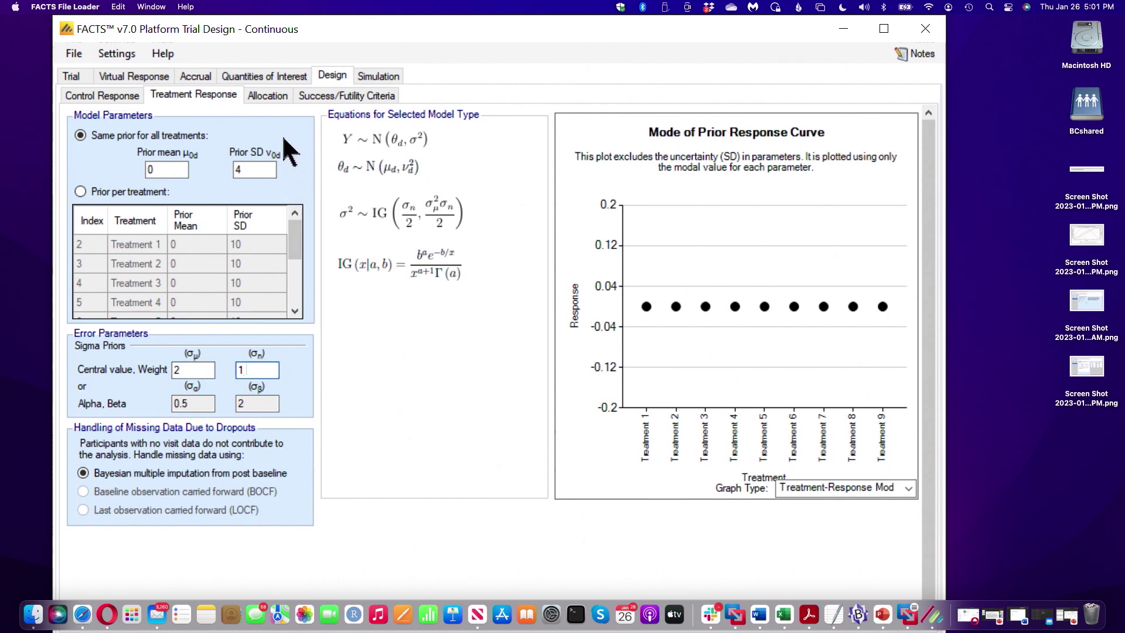
# - Add a final evaluation success criterion of Pr(θ_d > θ_(Control)) > 0.9 for all treatments
pyautogui.click(269, 93)
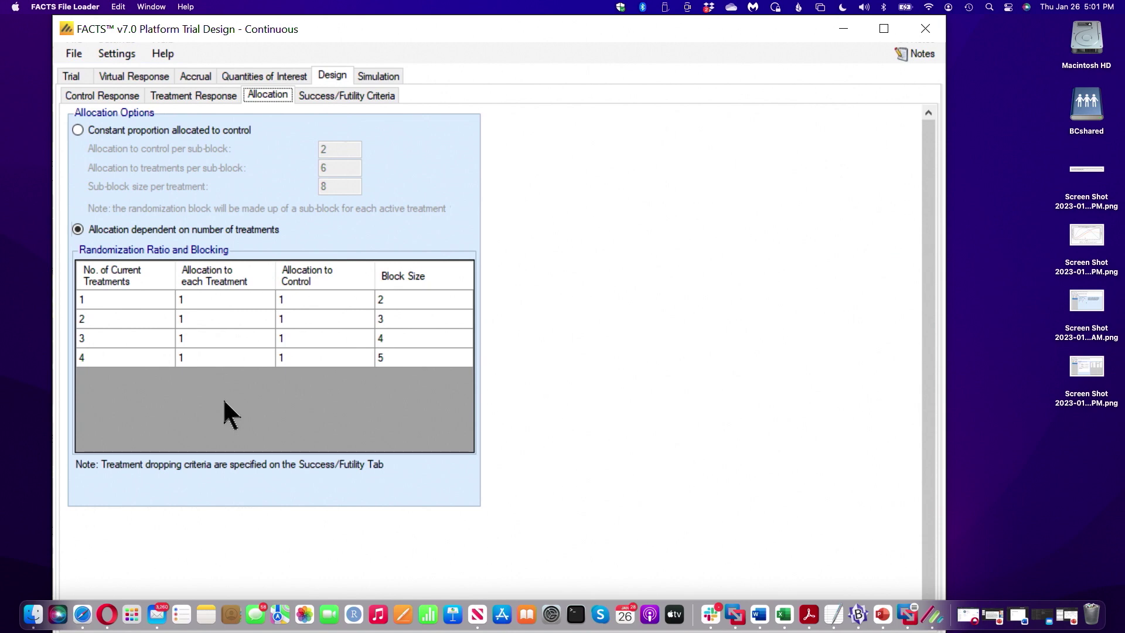
pyautogui.click(342, 97)
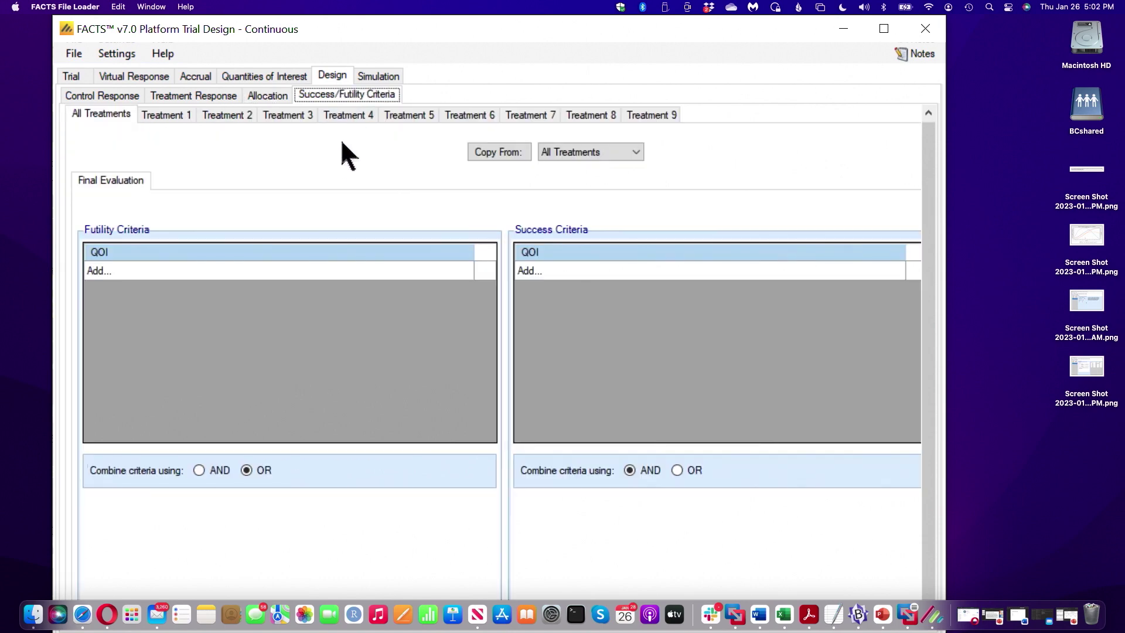
pyautogui.click(550, 270)
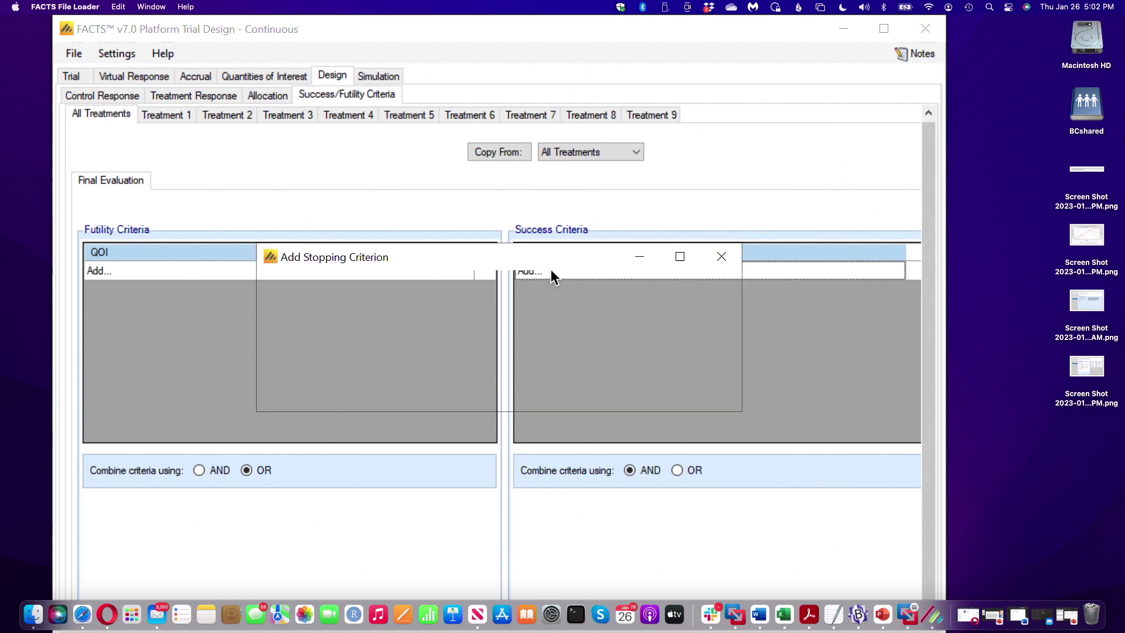
pyautogui.click(408, 307)
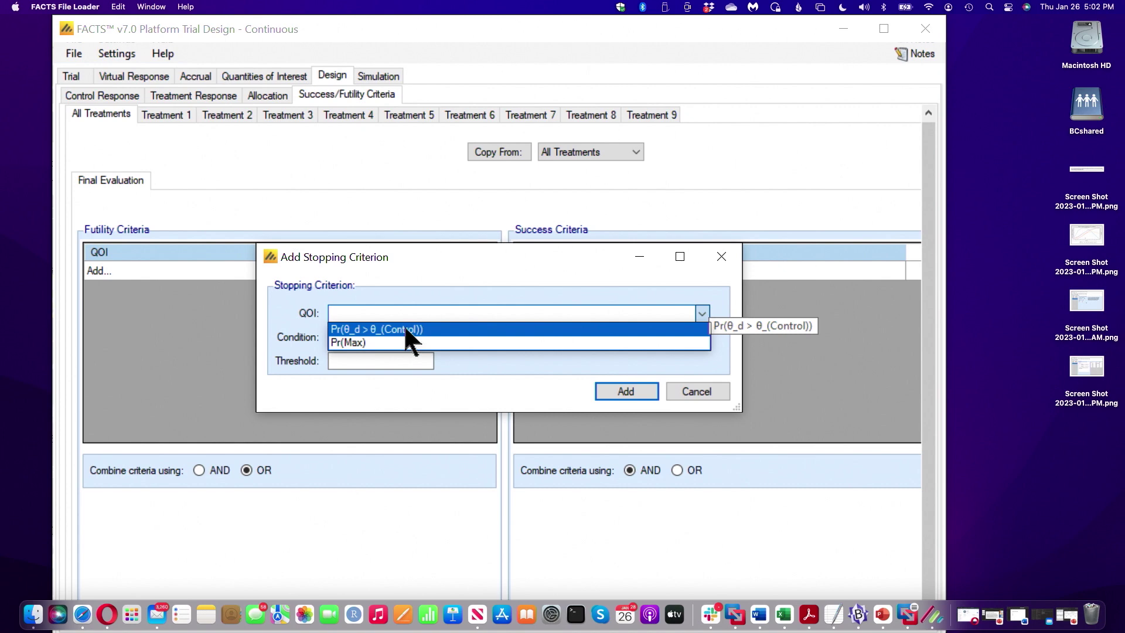
pyautogui.click(405, 328)
pyautogui.click(403, 331)
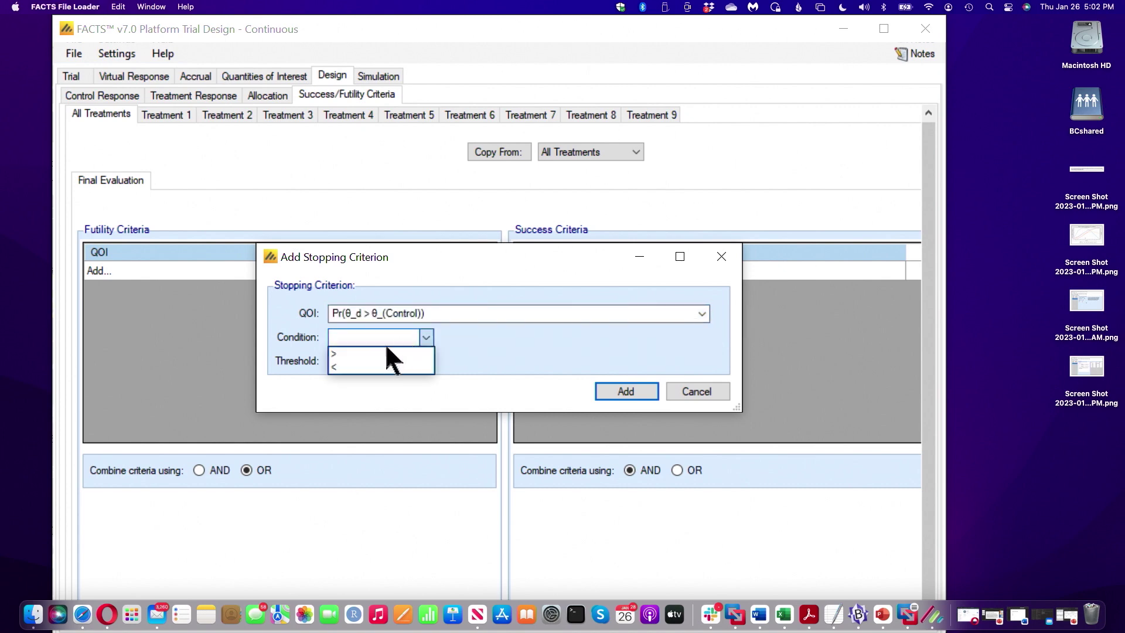
pyautogui.click(386, 349)
pyautogui.click(385, 356)
pyautogui.write('0.9')
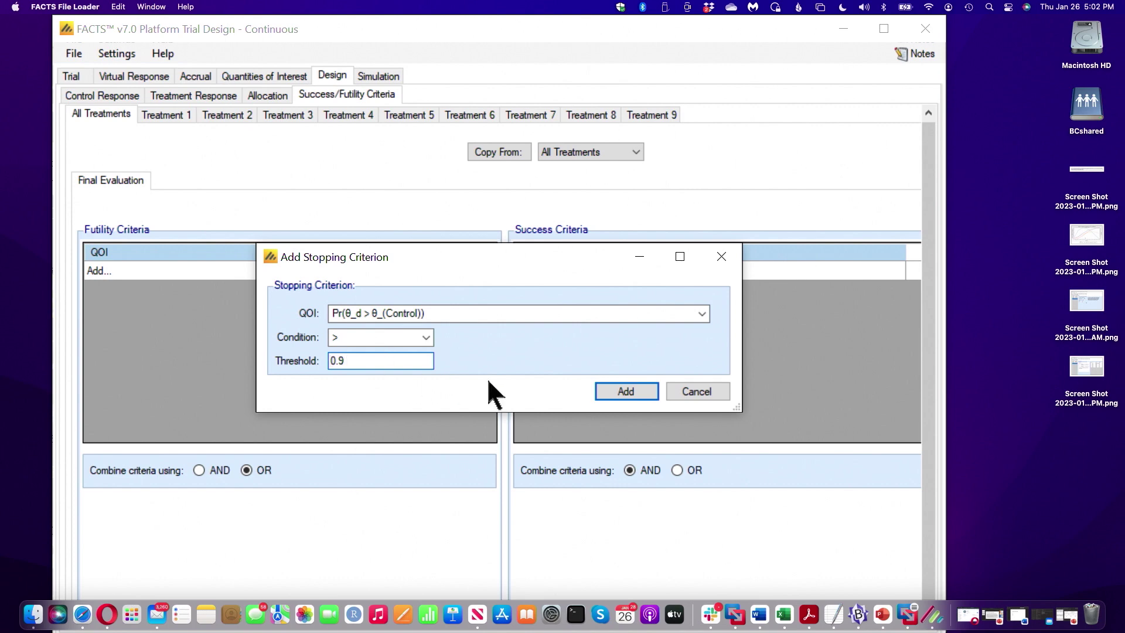
pyautogui.click(615, 390)
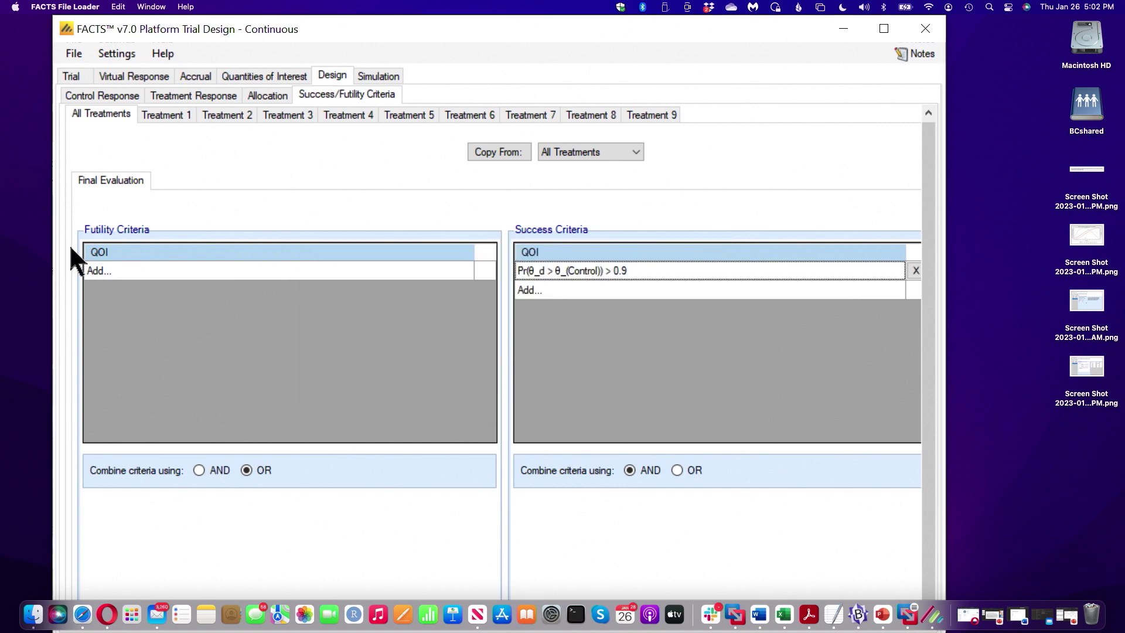
# - Add a final evaluation futility criterion of Pr(θ_d > θ_(Control)) < 0.75 for all treatments
pyautogui.click(108, 269)
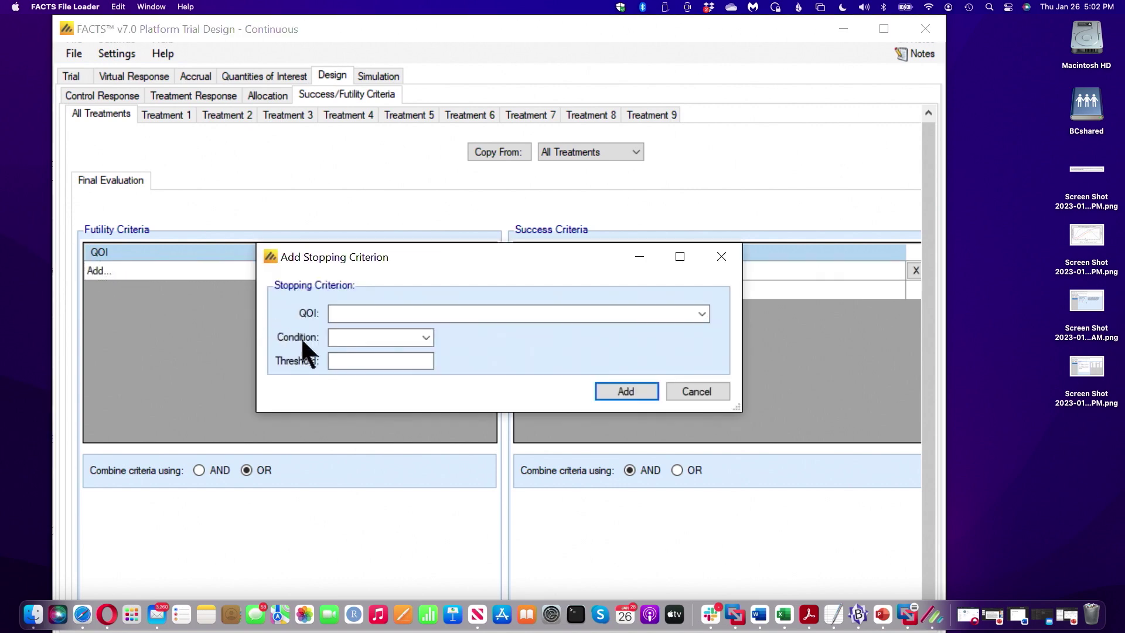
pyautogui.click(346, 311)
pyautogui.click(353, 322)
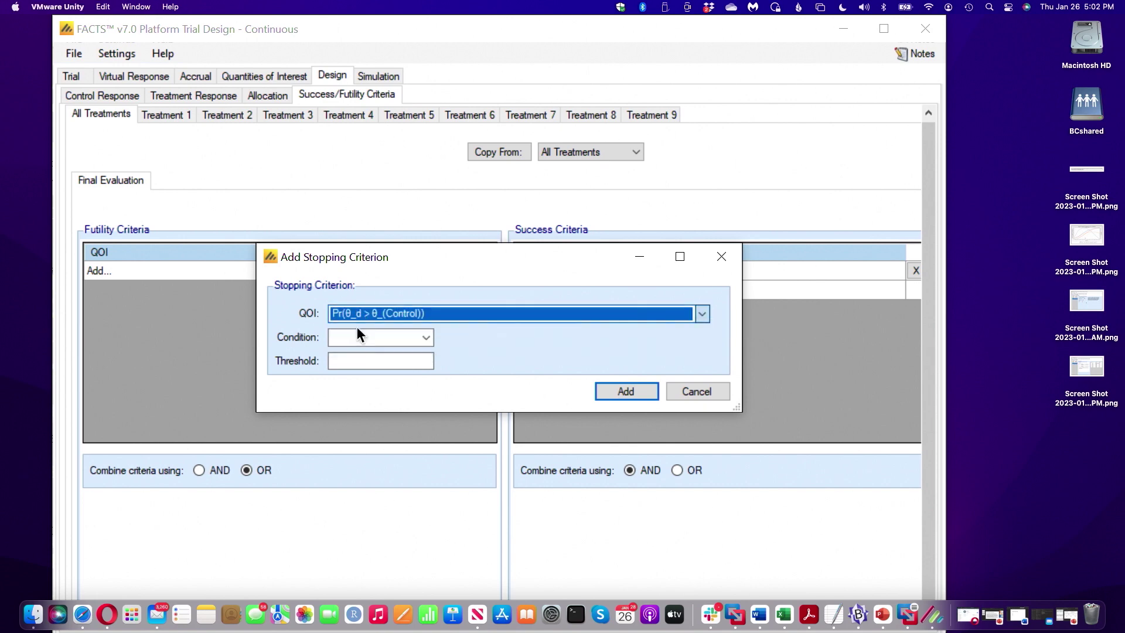
pyautogui.click(356, 336)
pyautogui.click(359, 367)
pyautogui.click(359, 360)
pyautogui.write('0.75')
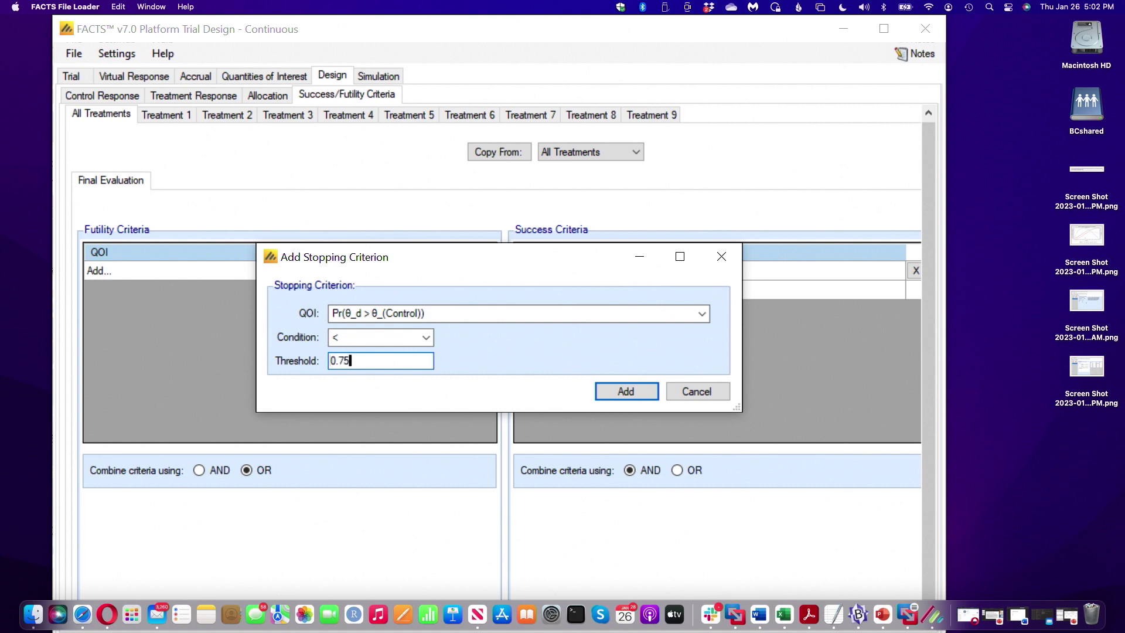
pyautogui.click(625, 391)
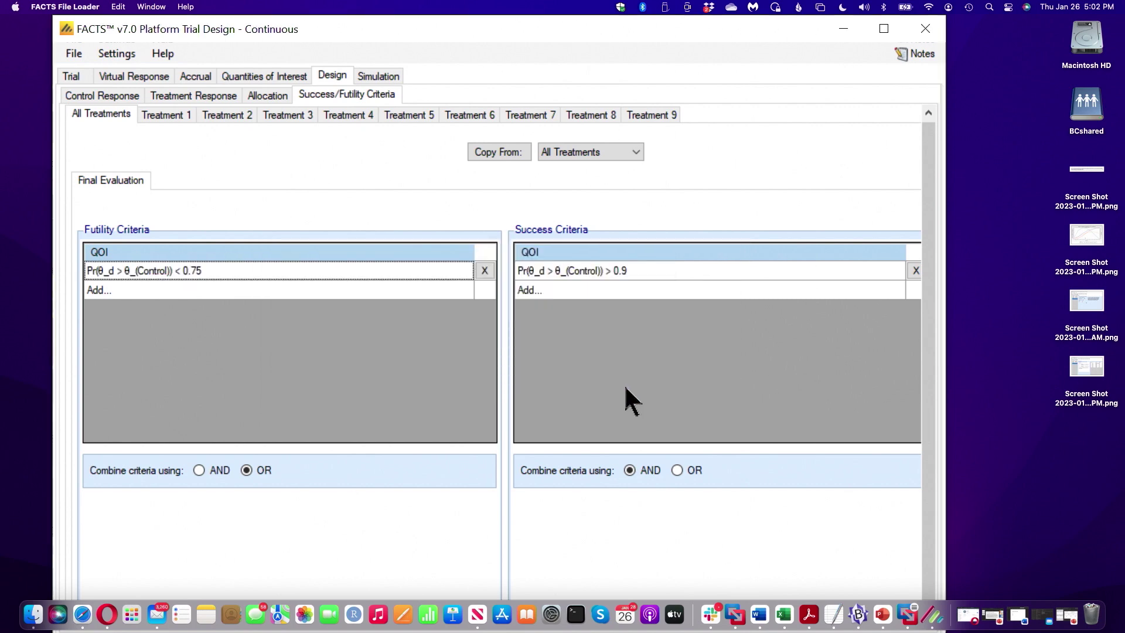
# - Set the number of simulations to 100 and start simulating all scenarios
pyautogui.click(380, 76)
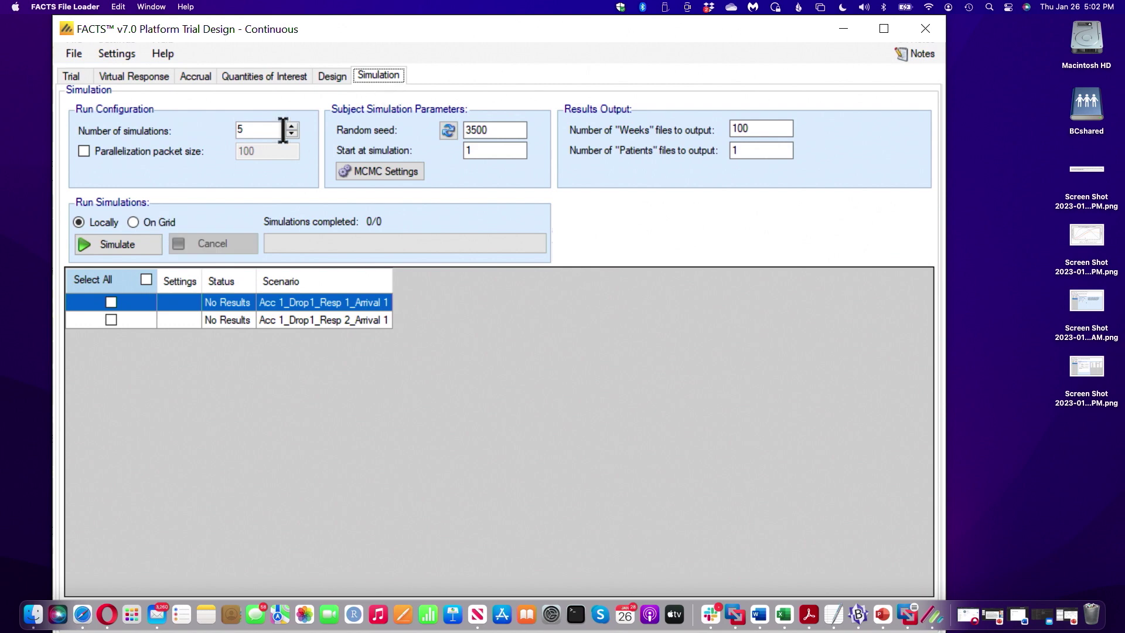
pyautogui.write('100')
pyautogui.click(146, 280)
pyautogui.click(132, 245)
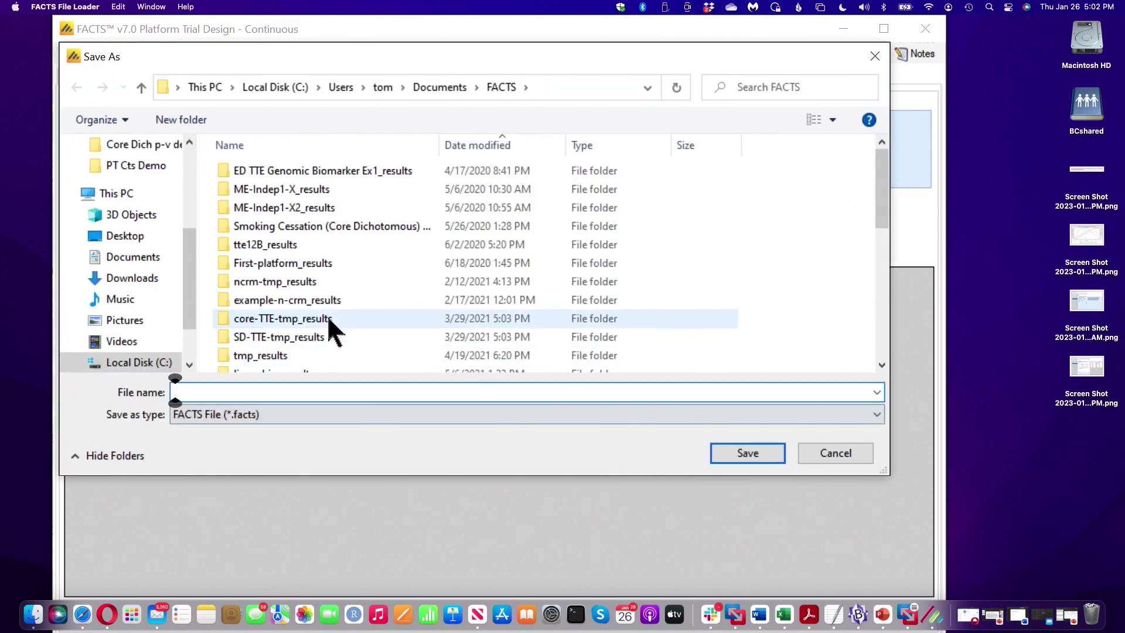
# - Save the project as demo in the PT Cts Demo folder
pyautogui.click(153, 170)
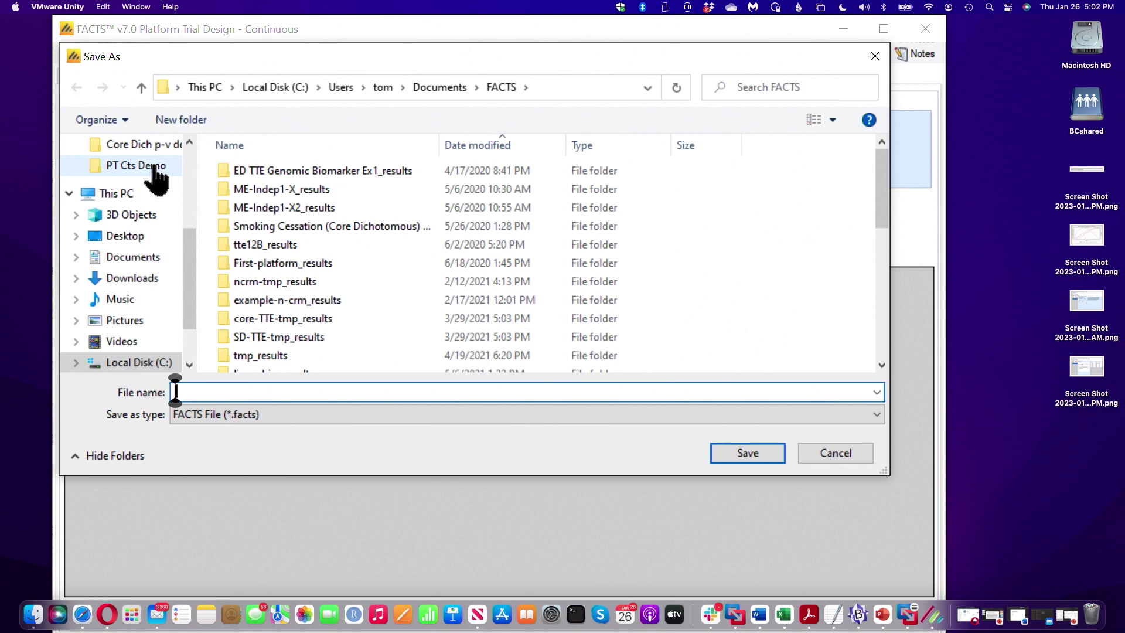
pyautogui.click(200, 392)
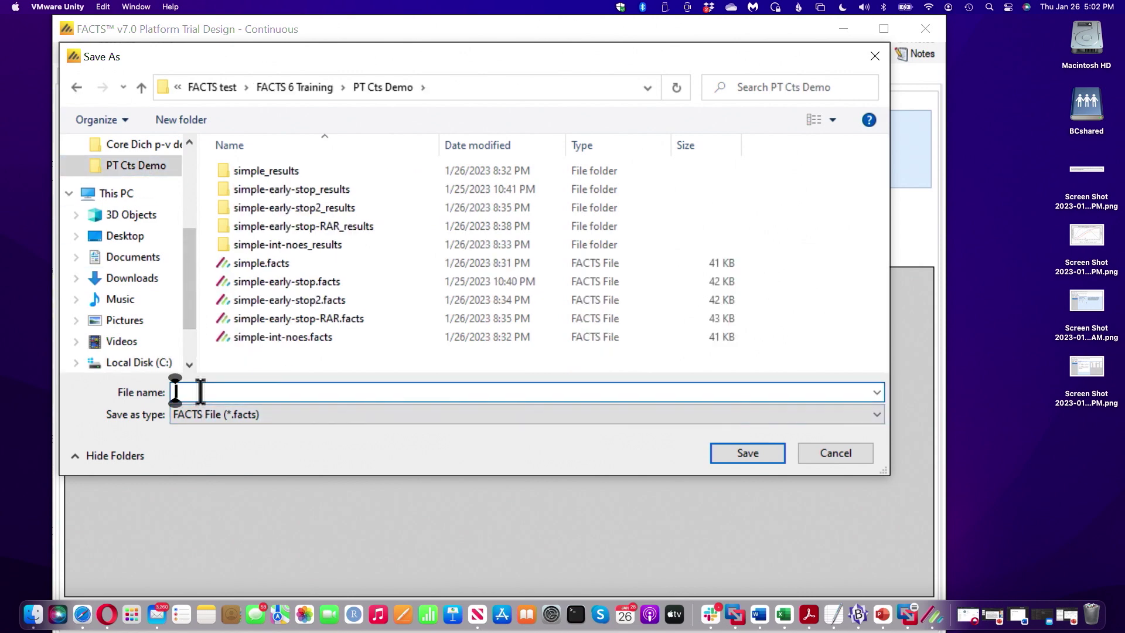
pyautogui.write('demo')
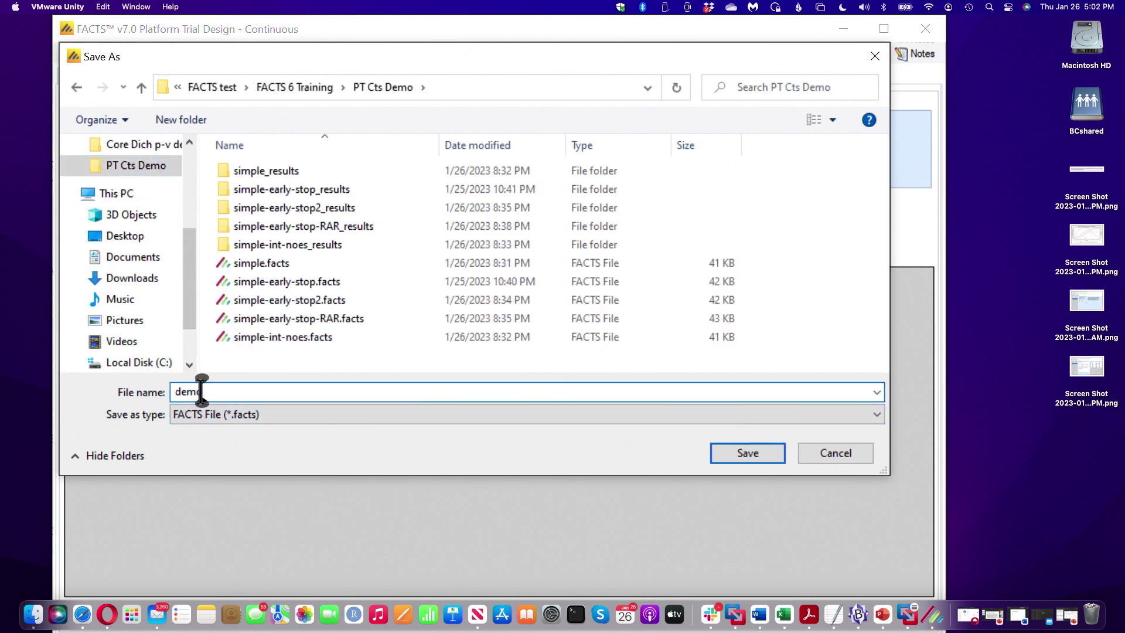
pyautogui.press('Return')
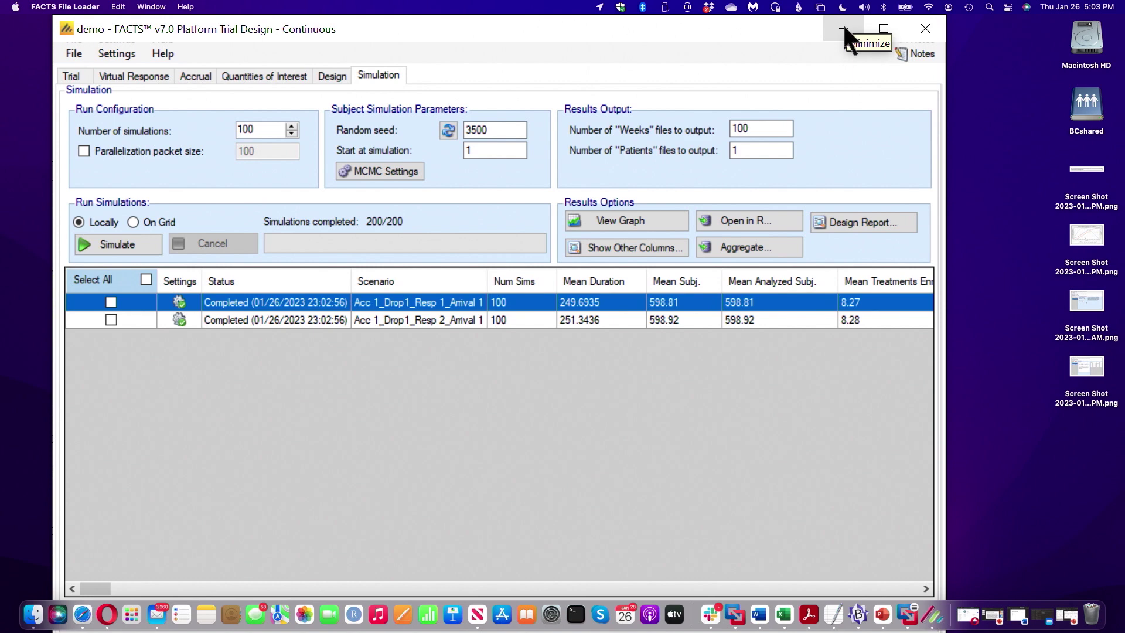
# - Open the existing project simple.facts and display its simulation results
pyautogui.click(78, 56)
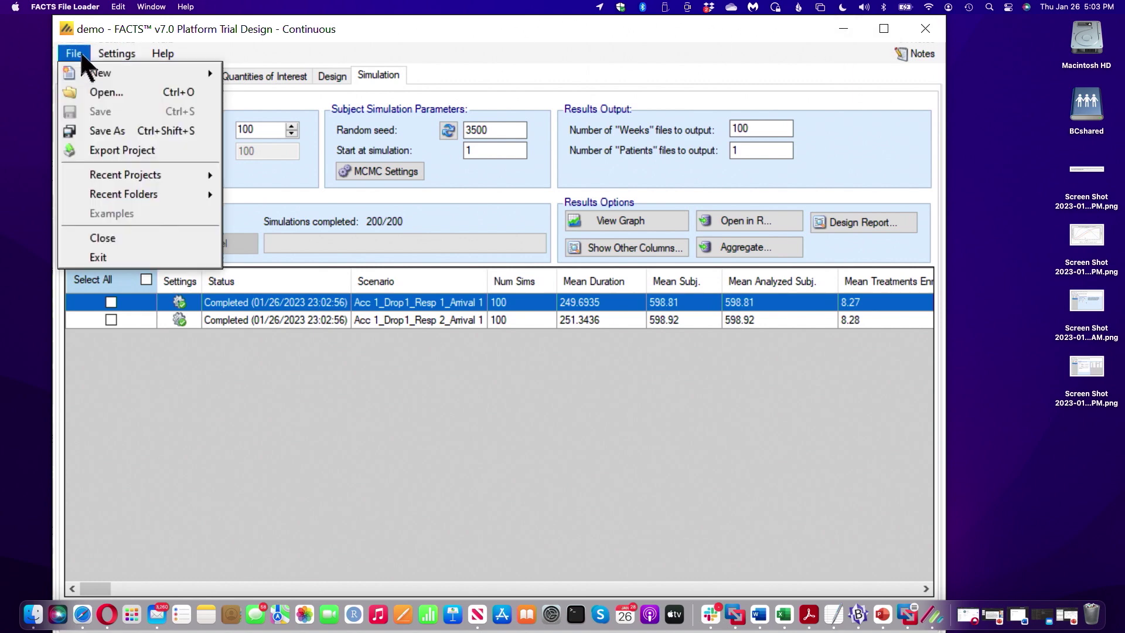
pyautogui.click(90, 85)
pyautogui.click(371, 299)
pyautogui.click(732, 452)
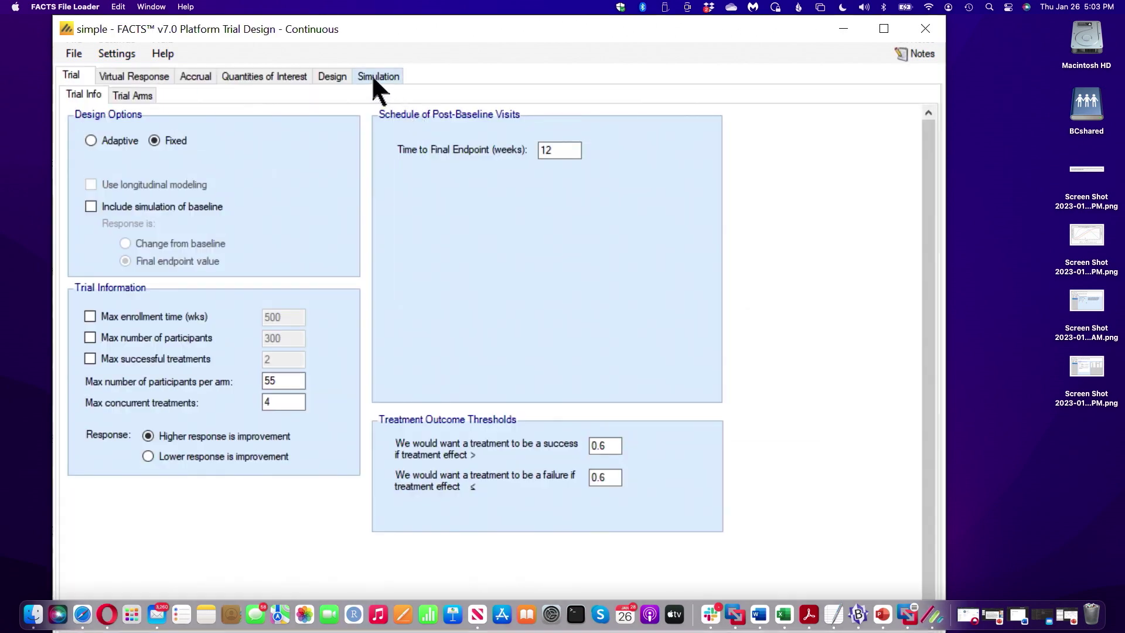
pyautogui.click(371, 75)
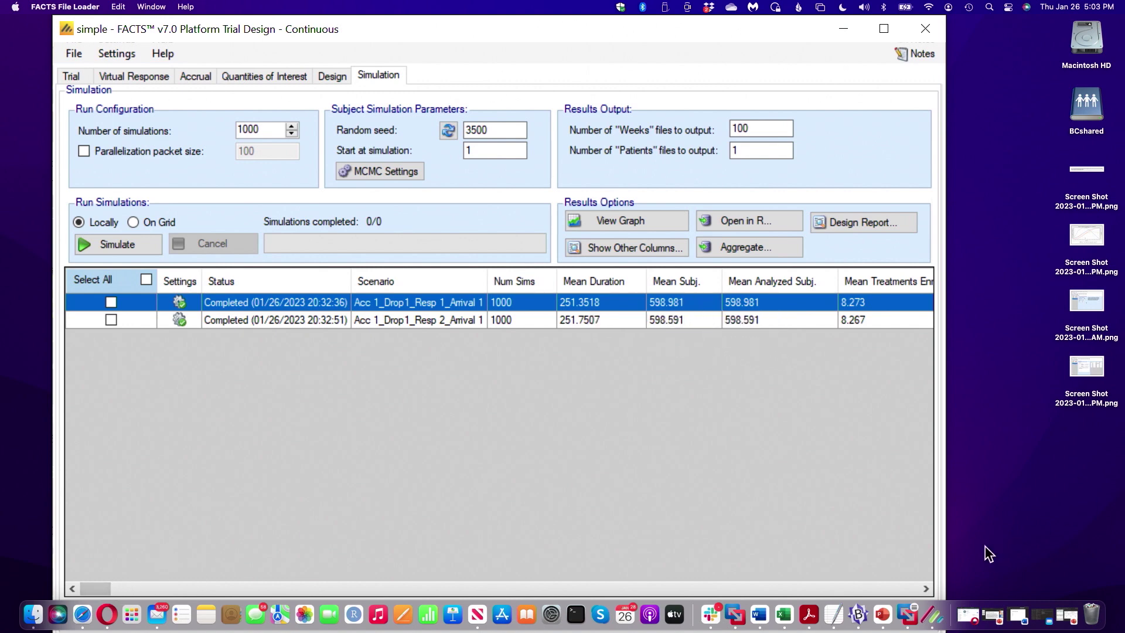
# - Examine both scenarios' trial-level results, from treatments enrolled, successes and futilities to proportions correct and mean first success time
pyautogui.hscroll(5, 918, 578)
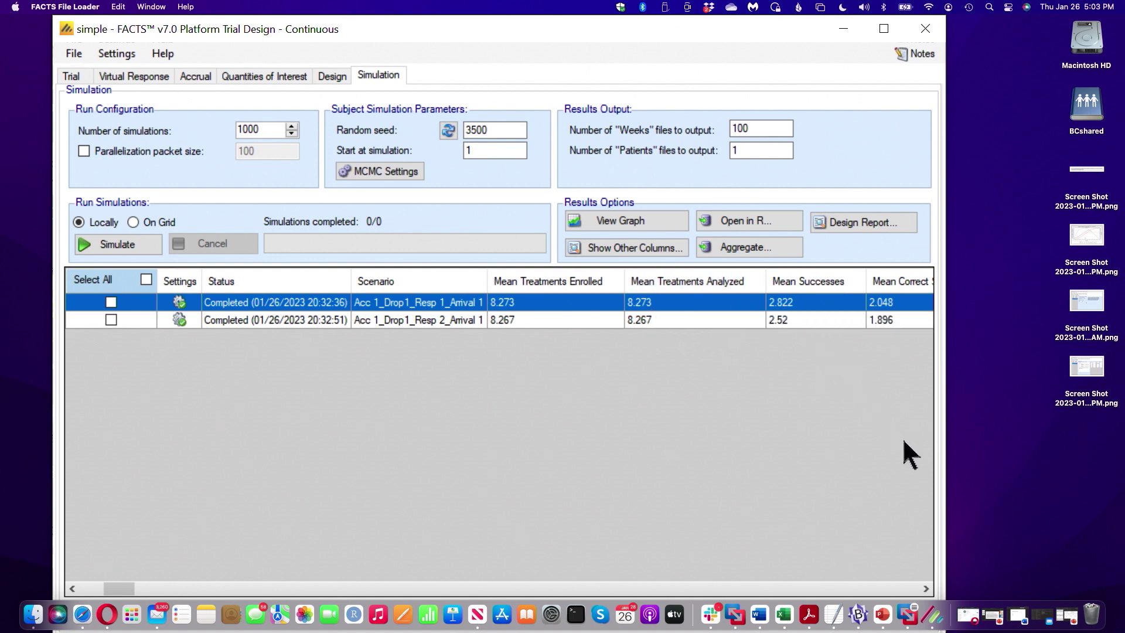
pyautogui.click(924, 588)
pyautogui.click(925, 588)
pyautogui.click(925, 588)
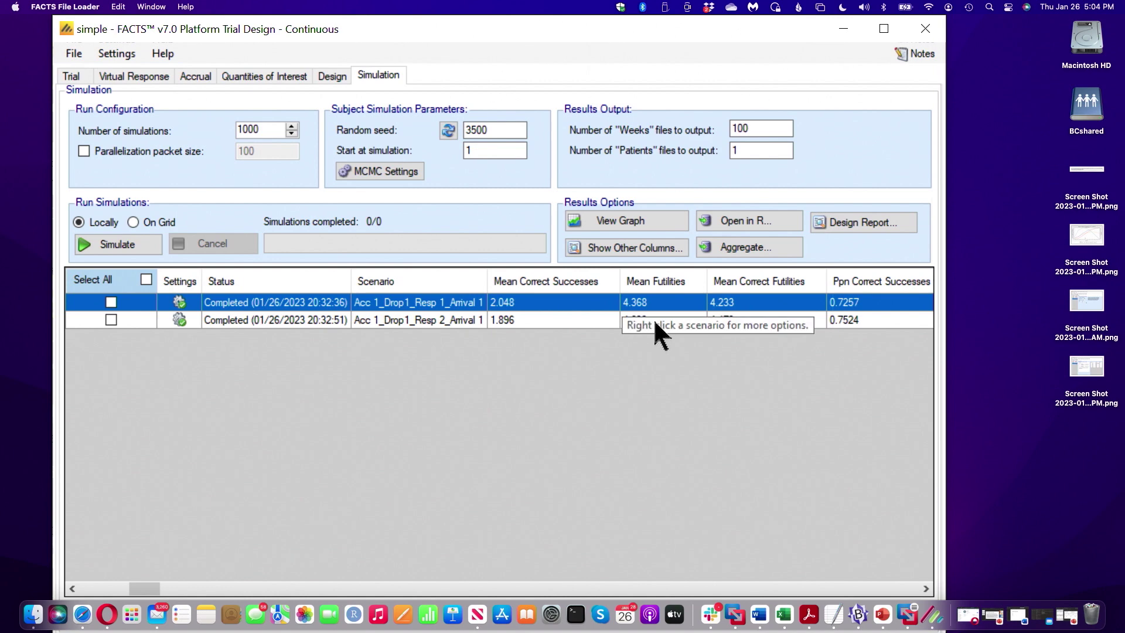
pyautogui.click(924, 588)
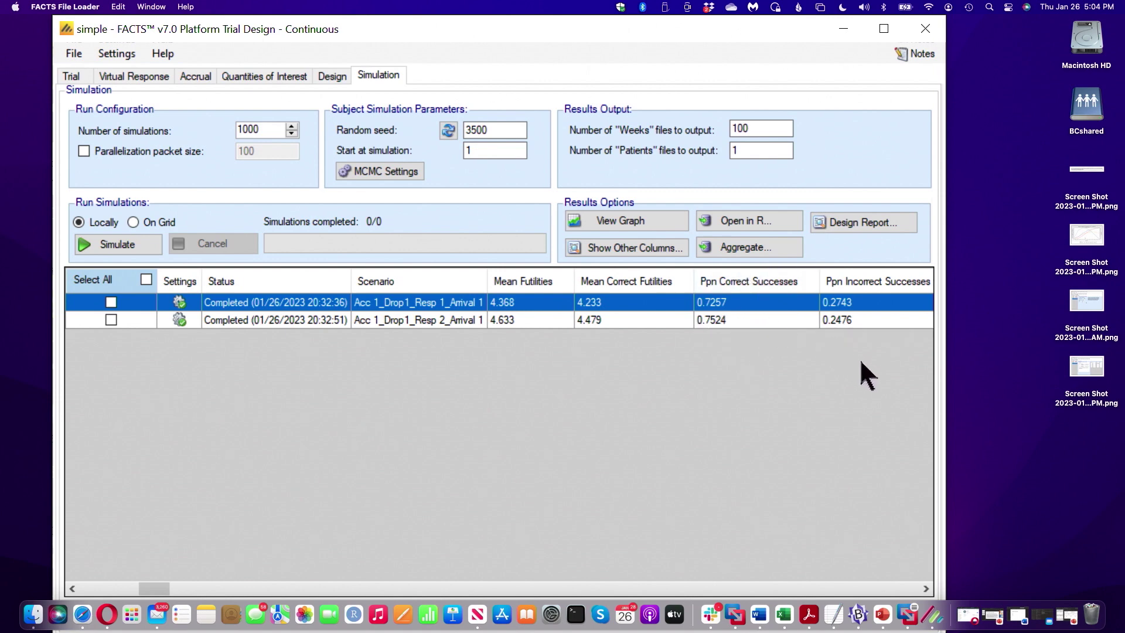
pyautogui.click(924, 588)
pyautogui.click(924, 588)
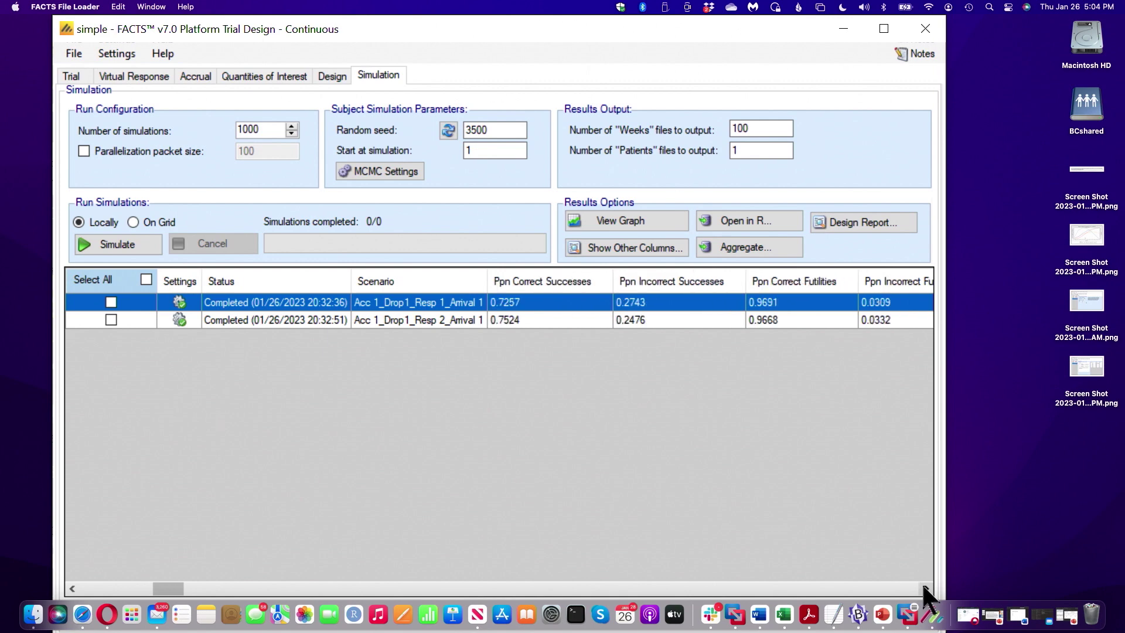
pyautogui.click(924, 588)
pyautogui.click(925, 588)
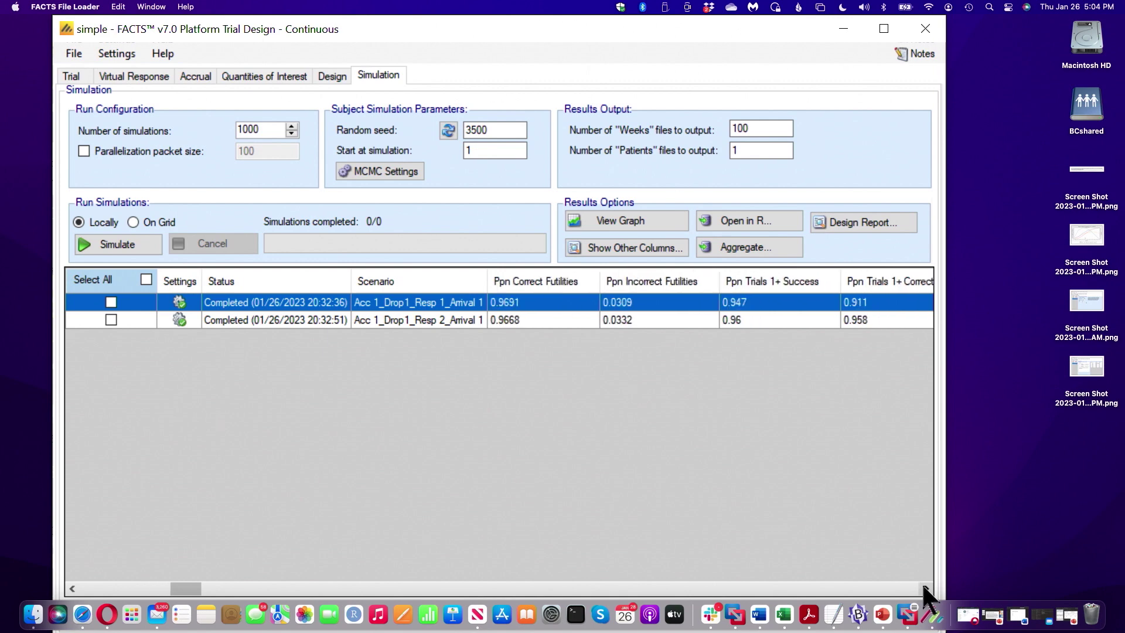
pyautogui.click(924, 588)
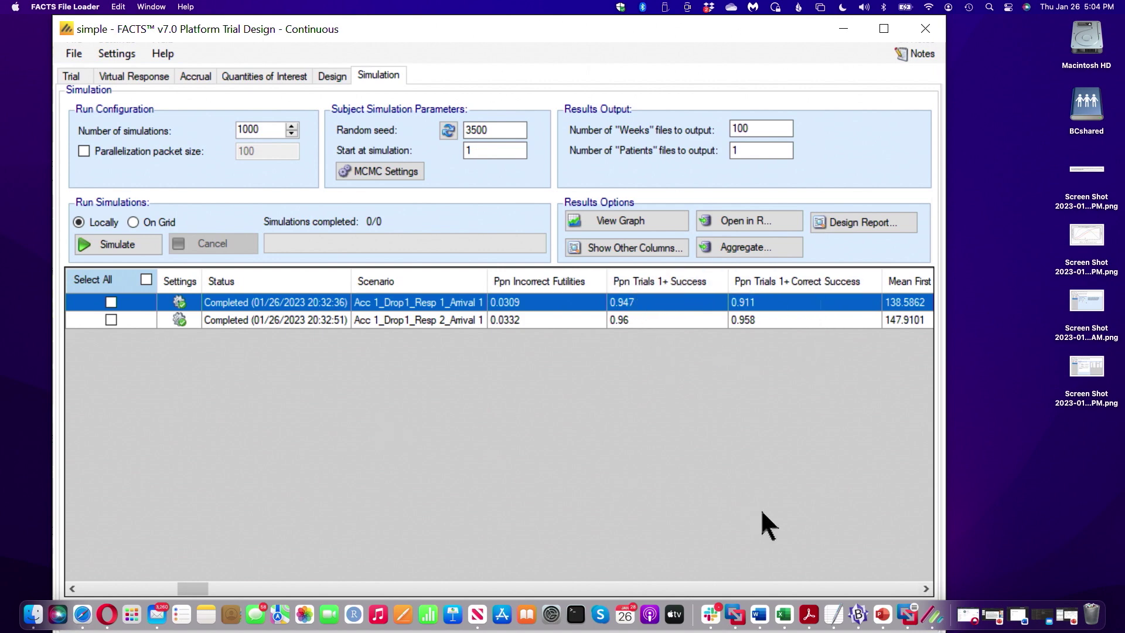
pyautogui.click(924, 588)
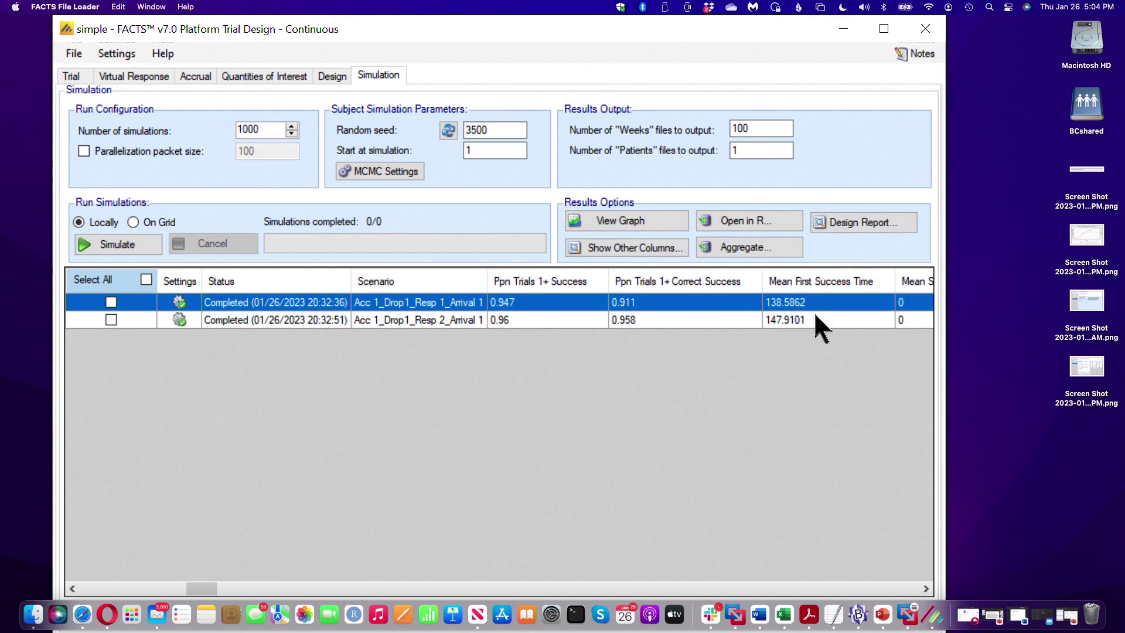
pyautogui.click(714, 314)
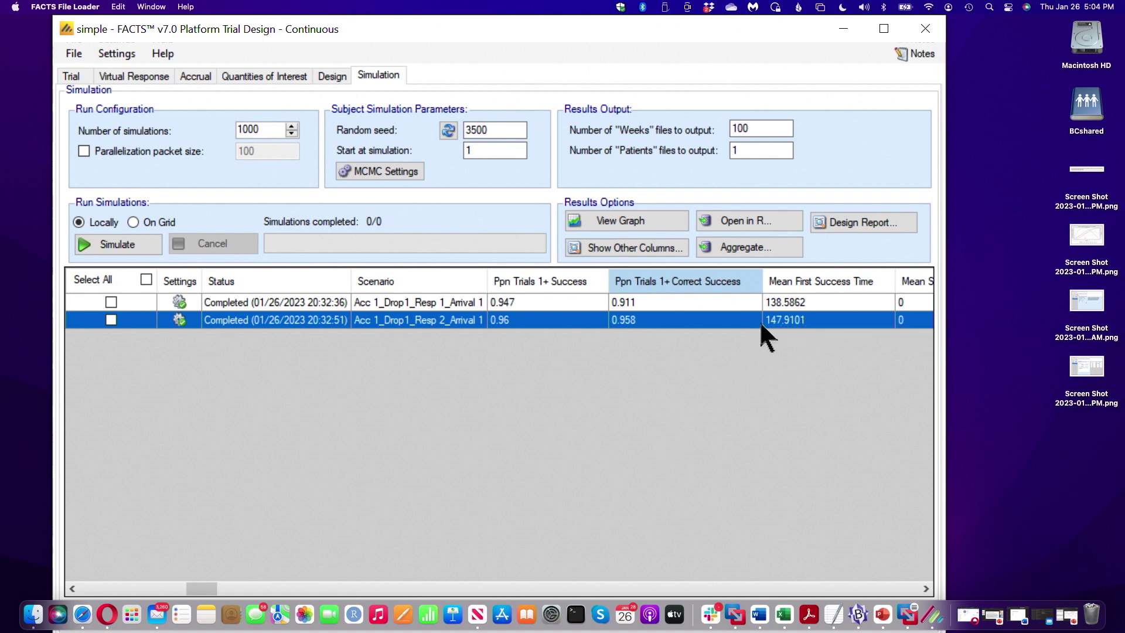
pyautogui.click(799, 302)
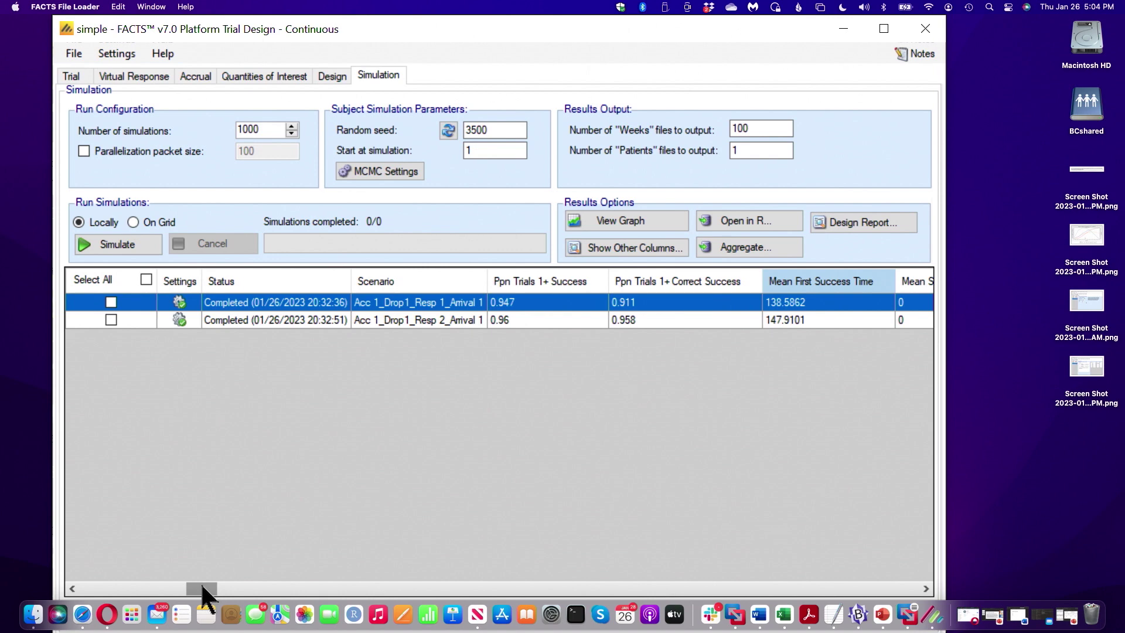
# - Review the per-treatment results, comparing the proportion of success for Treatments 1 to 9 in both scenarios
pyautogui.moveTo(202, 586); pyautogui.dragTo(523, 599)
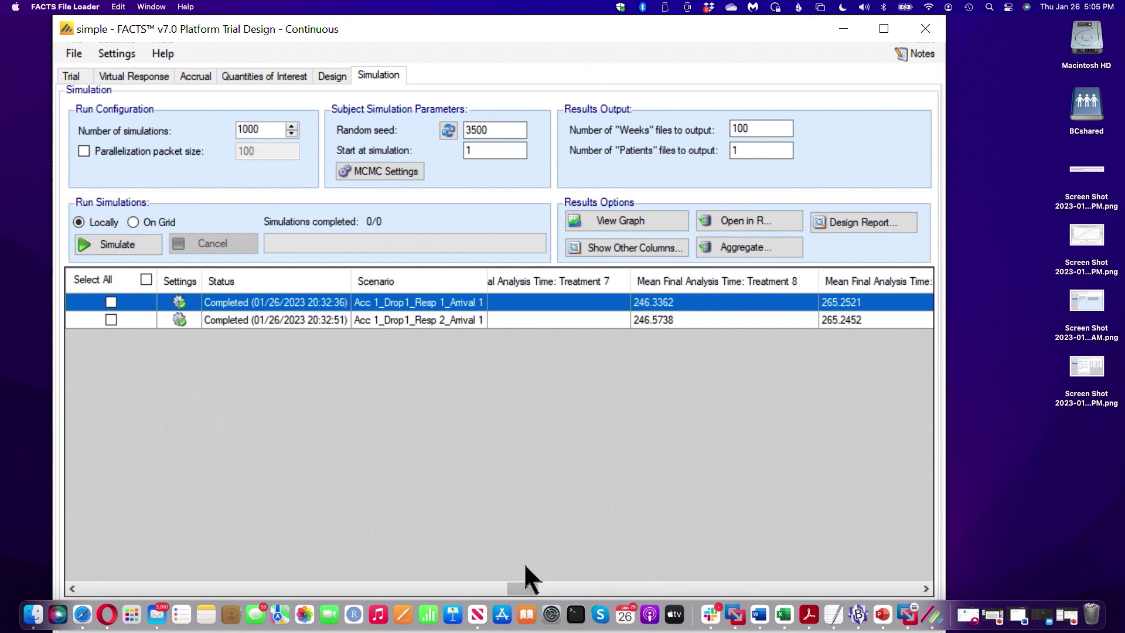
pyautogui.moveTo(525, 590); pyautogui.dragTo(568, 591)
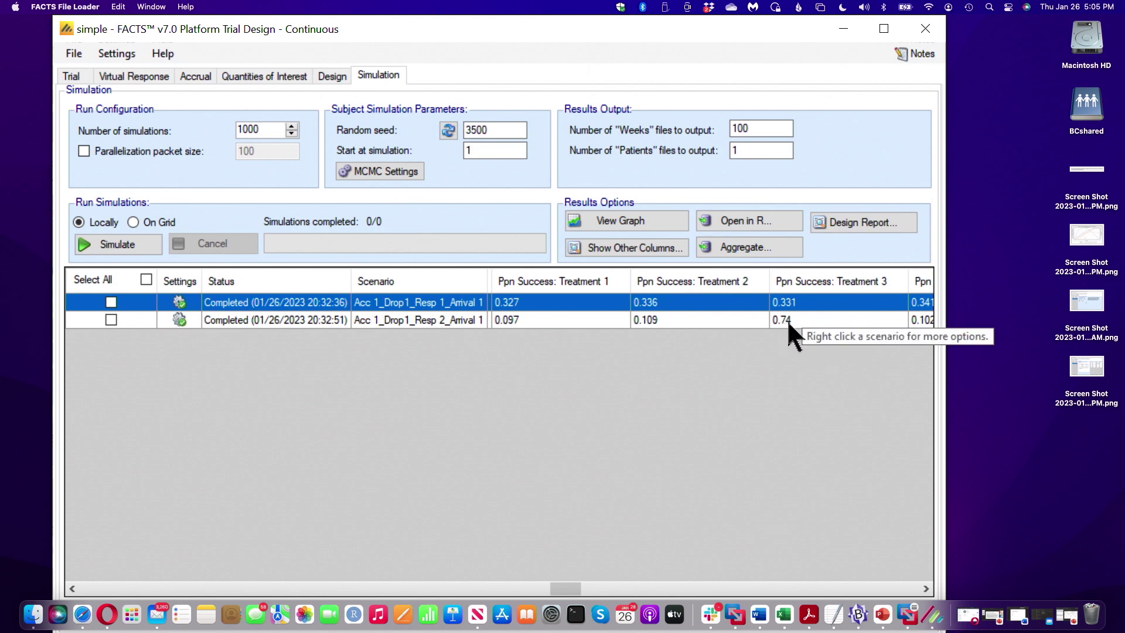
pyautogui.moveTo(564, 588); pyautogui.dragTo(581, 588)
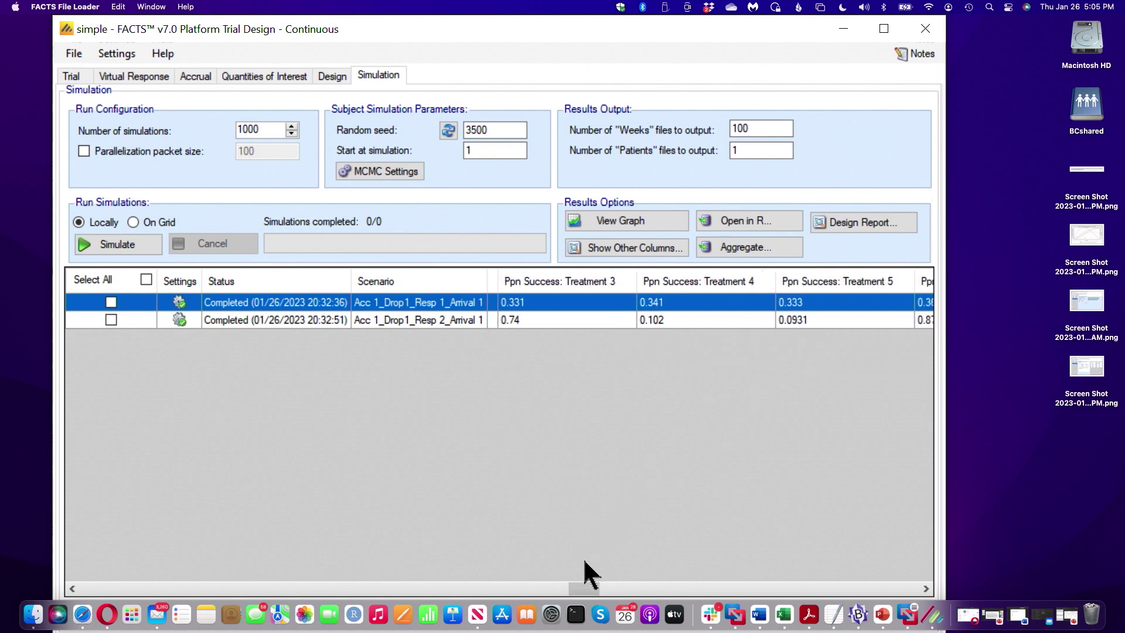
pyautogui.moveTo(585, 588); pyautogui.dragTo(616, 588)
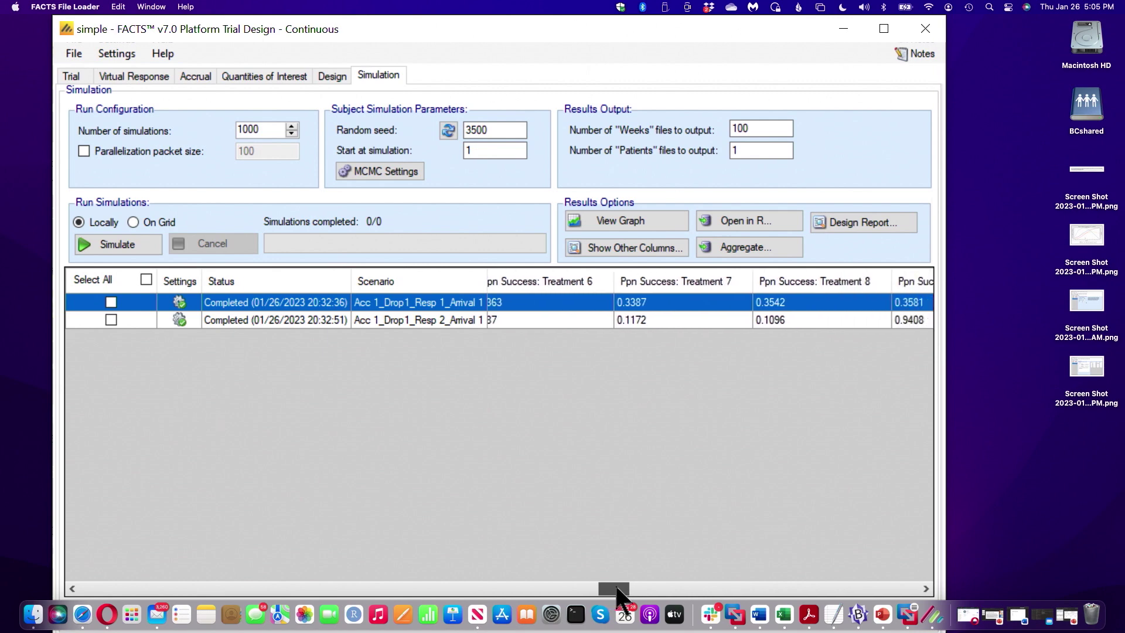
pyautogui.click(73, 588)
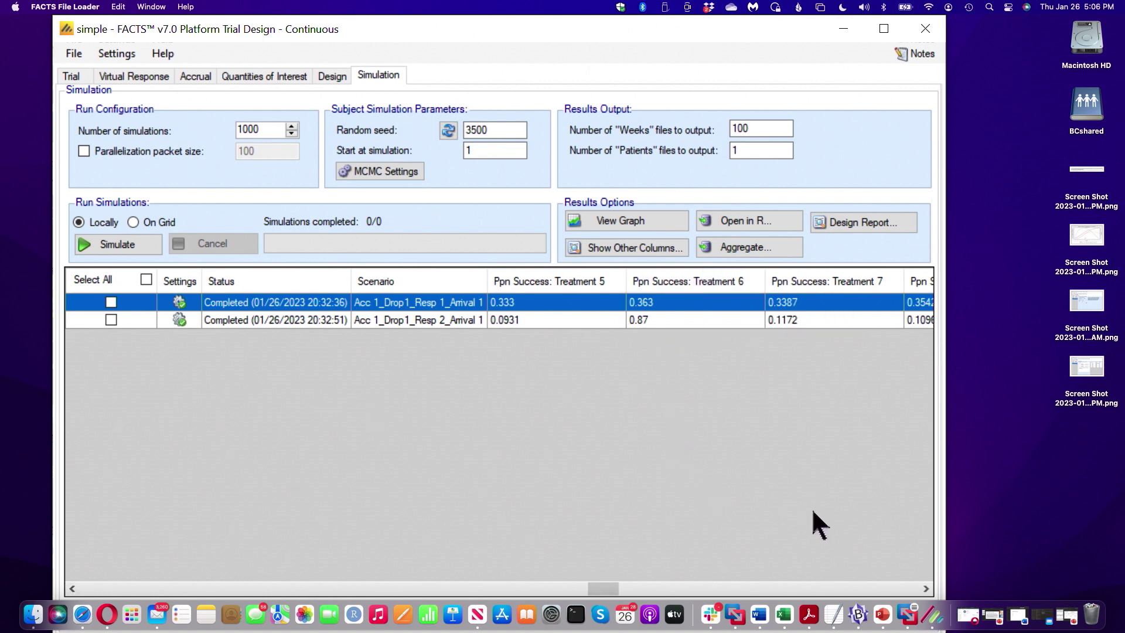
pyautogui.rightClick(925, 588)
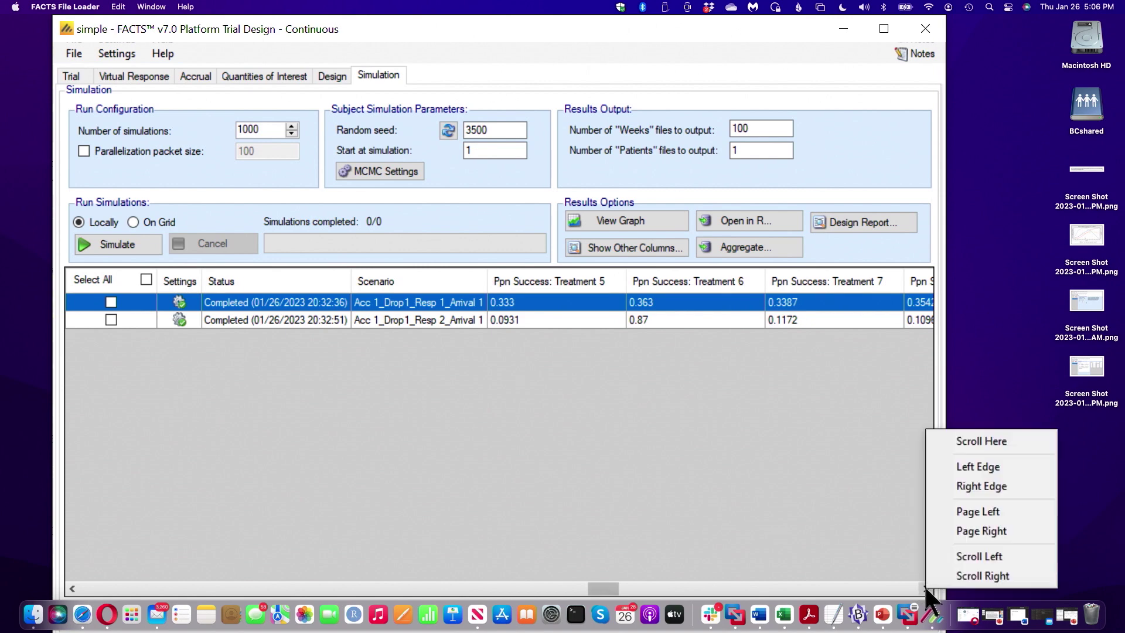
pyautogui.moveTo(607, 587); pyautogui.dragTo(627, 588)
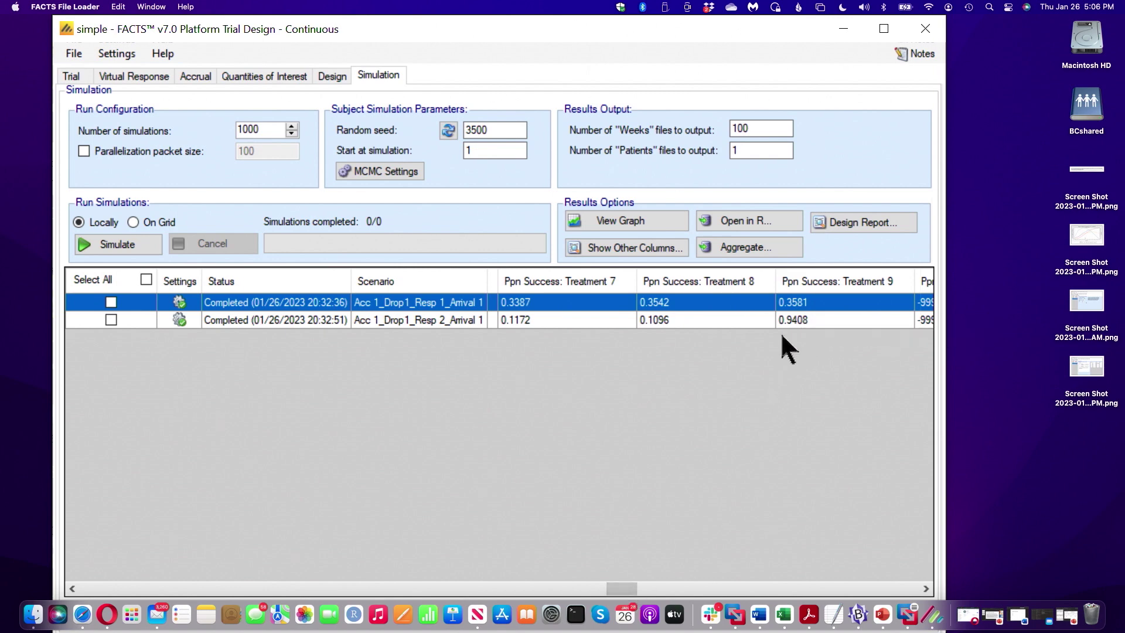
pyautogui.hotkey('ctrl', 'Left')
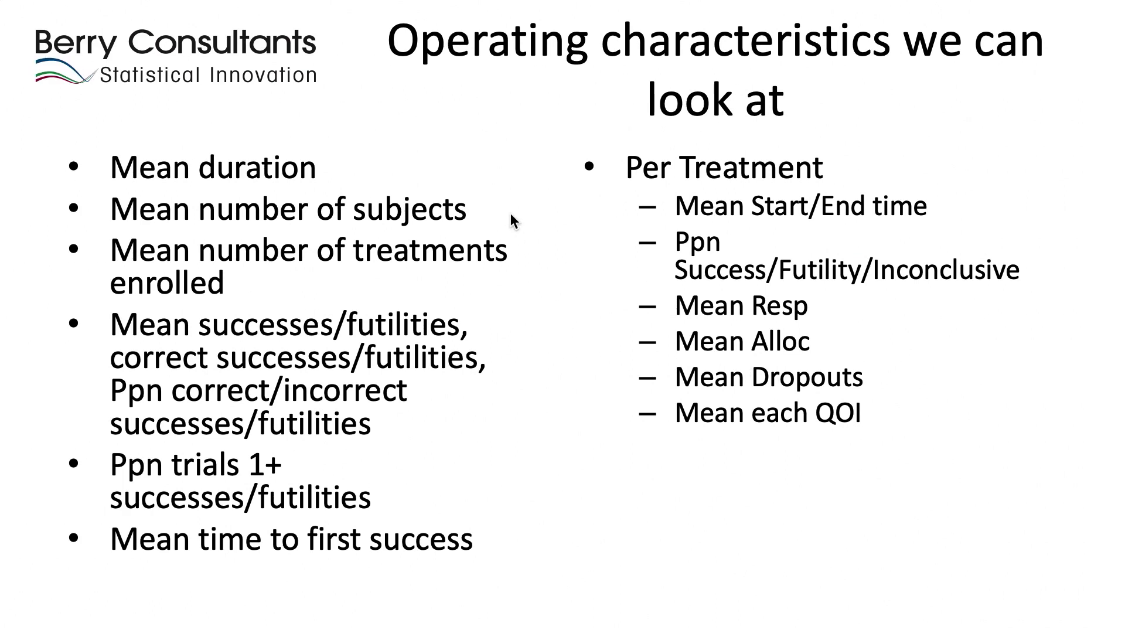
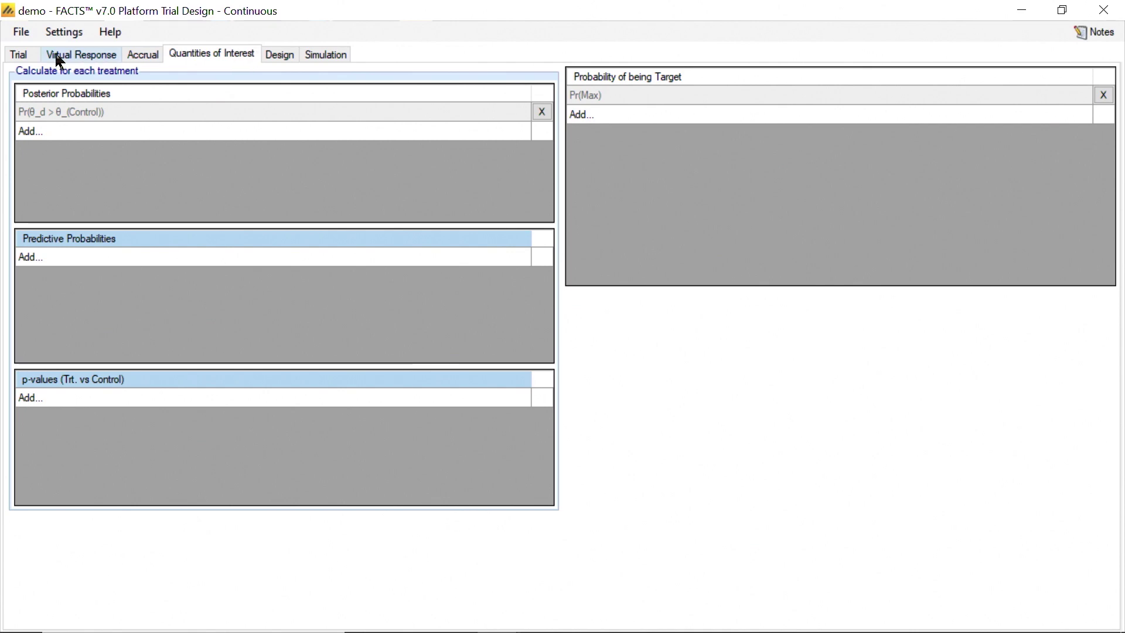
# - Change the demo project's trial design from fixed to adaptive, accepting that previous simulation results are invalidated
pyautogui.click(17, 55)
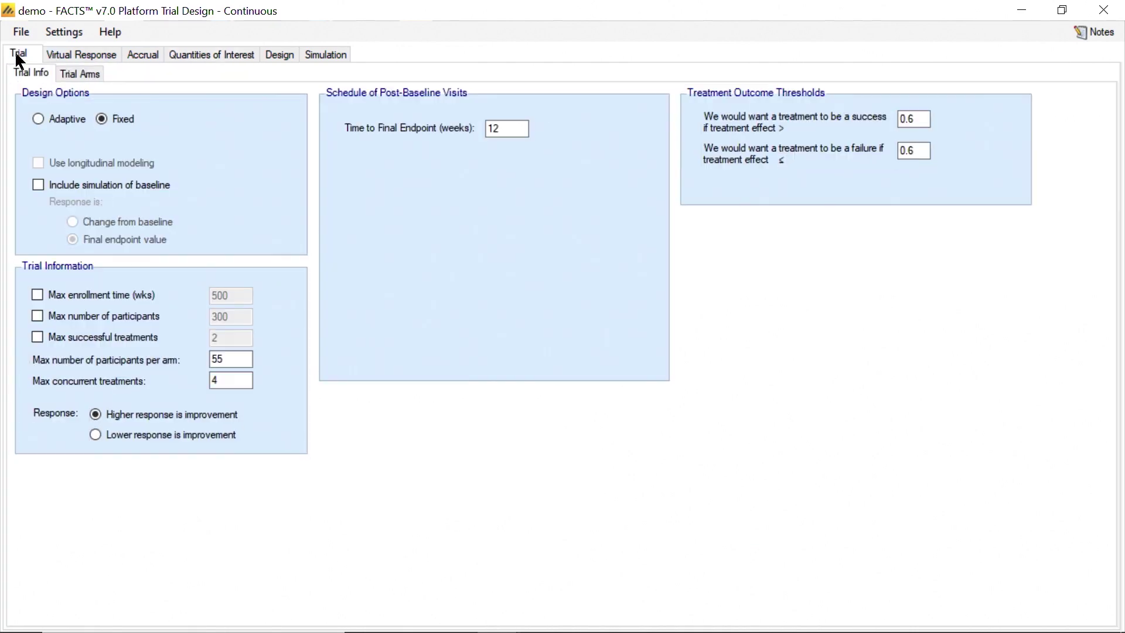
pyautogui.click(52, 117)
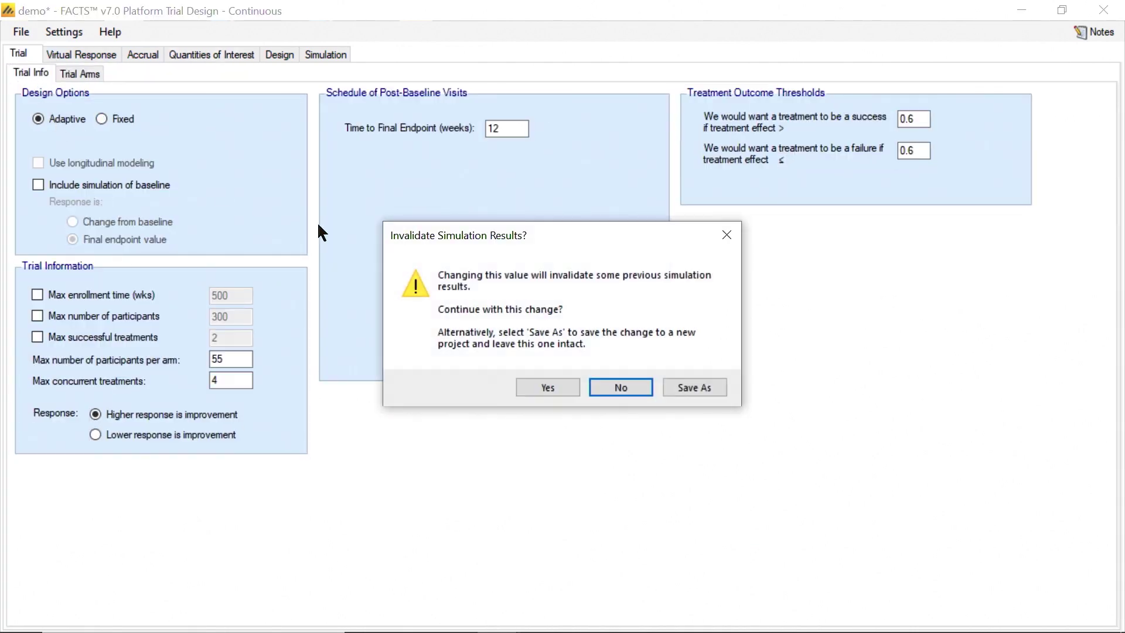
pyautogui.click(547, 388)
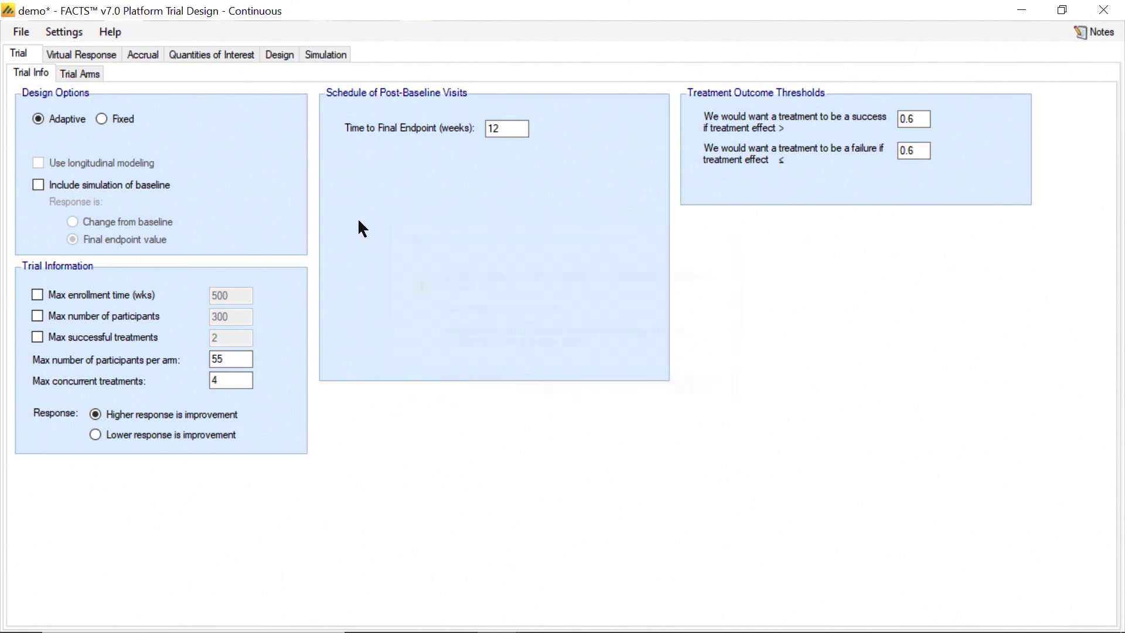
# - Schedule the first trial update at 42 participants with complete data at visit 1, and subsequent updates every 8 weeks
pyautogui.click(280, 53)
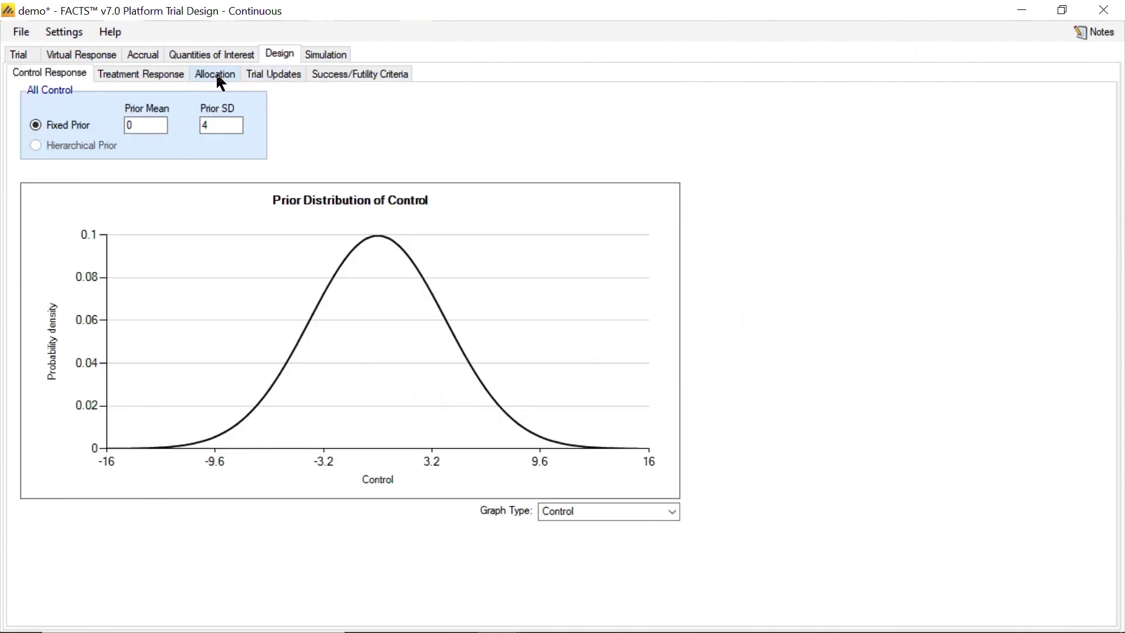
pyautogui.click(275, 80)
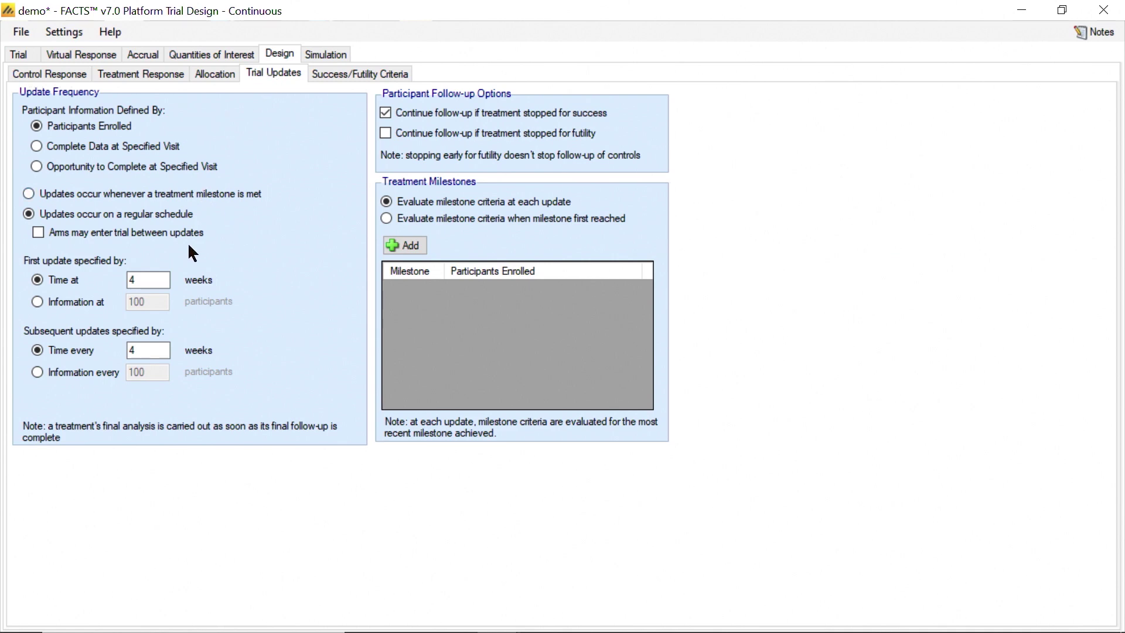
pyautogui.click(95, 304)
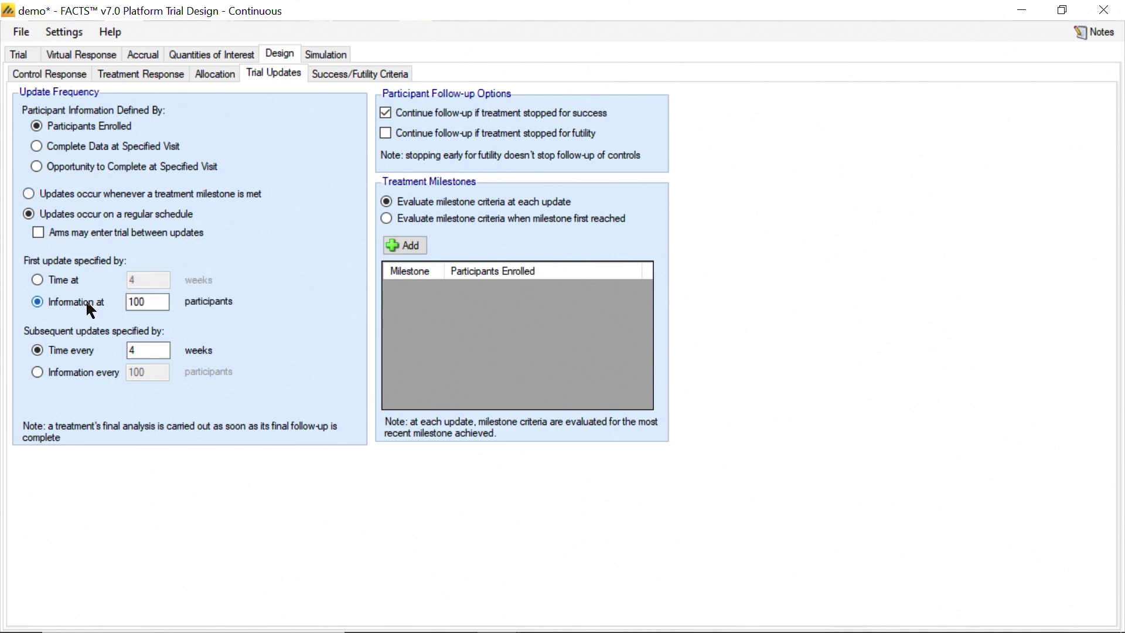
pyautogui.moveTo(159, 301); pyautogui.dragTo(117, 302)
pyautogui.write('42')
pyautogui.moveTo(160, 350); pyautogui.dragTo(112, 347)
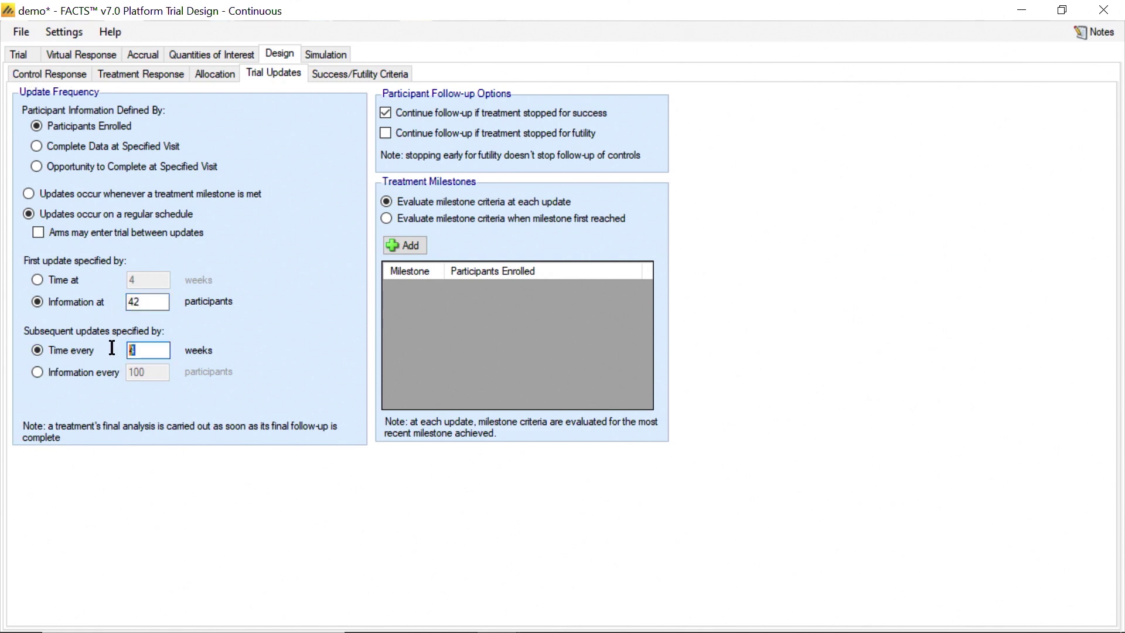
pyautogui.write('8')
pyautogui.click(127, 144)
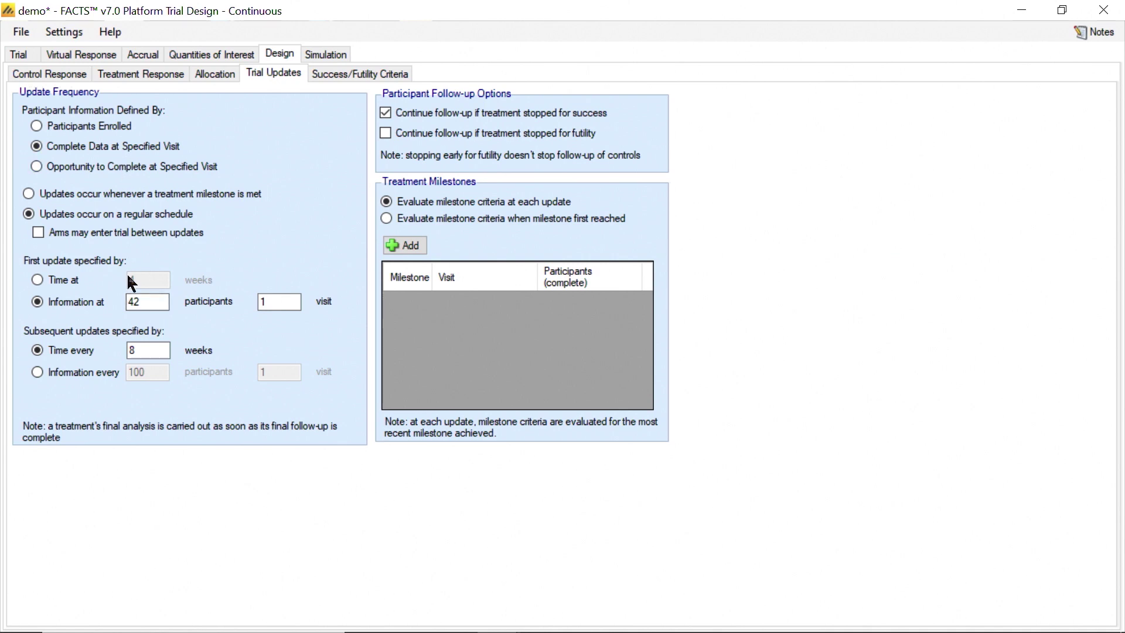
# - Evaluate treatment milestone criteria when each milestone is first reached, and add three milestones at visit 1
pyautogui.click(428, 225)
pyautogui.click(407, 250)
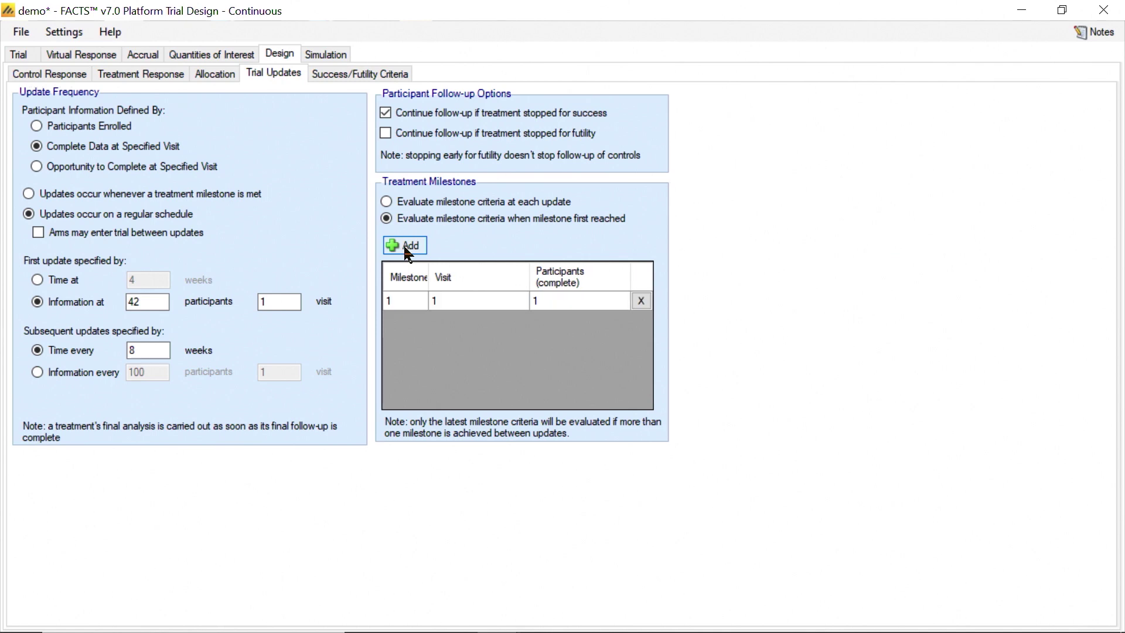
pyautogui.click(407, 251)
pyautogui.click(405, 247)
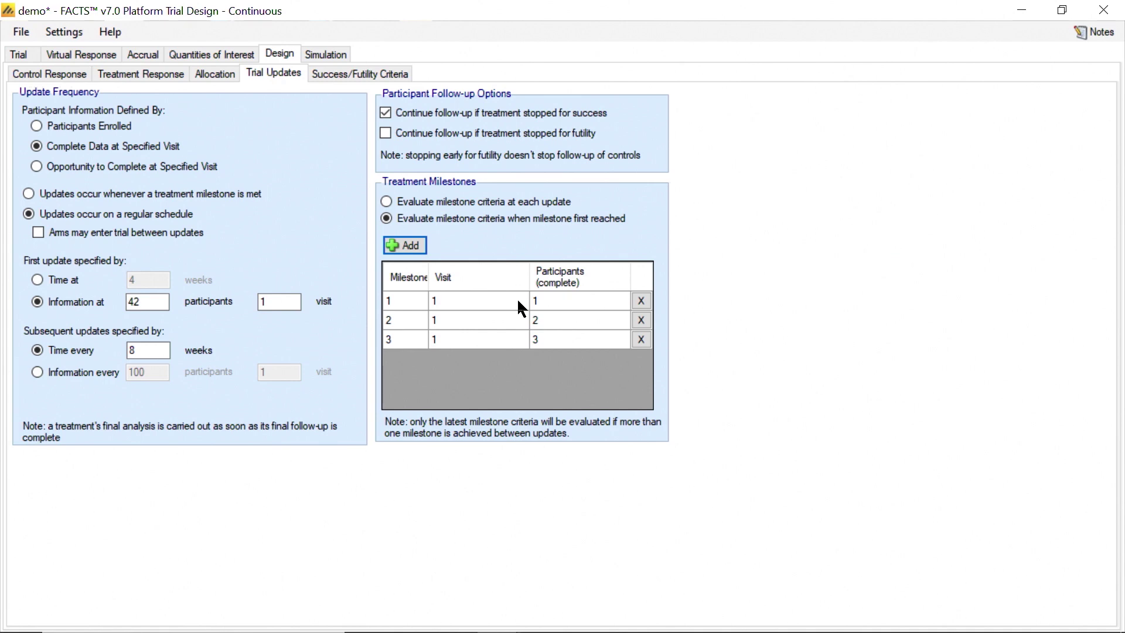
# - Set the complete participants for milestones 1, 2 and 3 to 13, 26 and 39
pyautogui.click(556, 301)
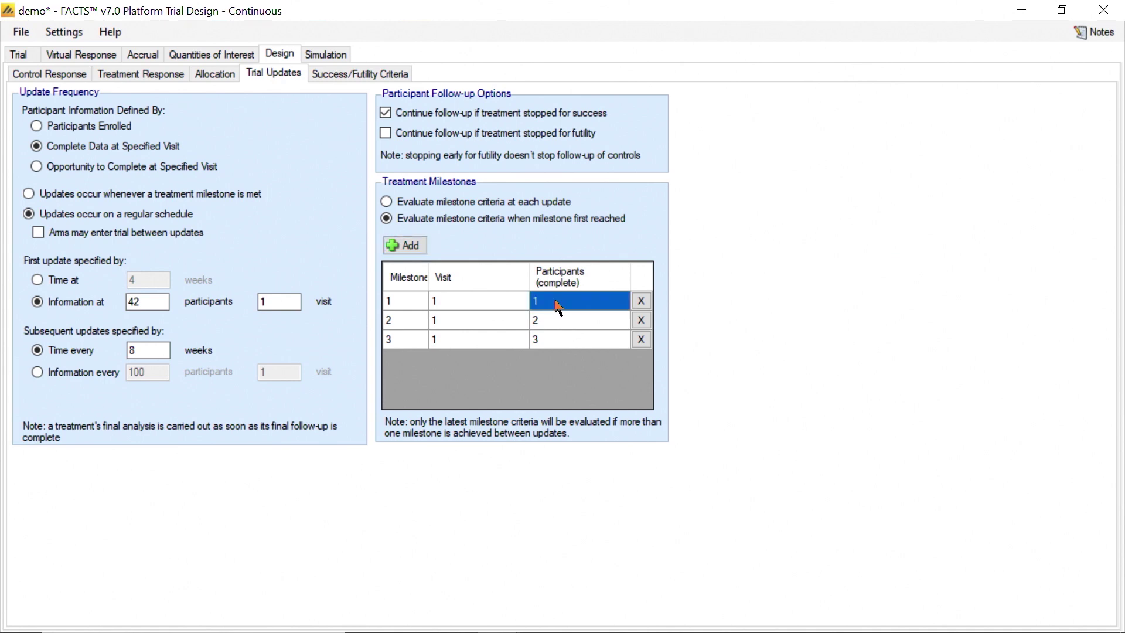
pyautogui.click(557, 304)
pyautogui.write('3')
pyautogui.press('Return')
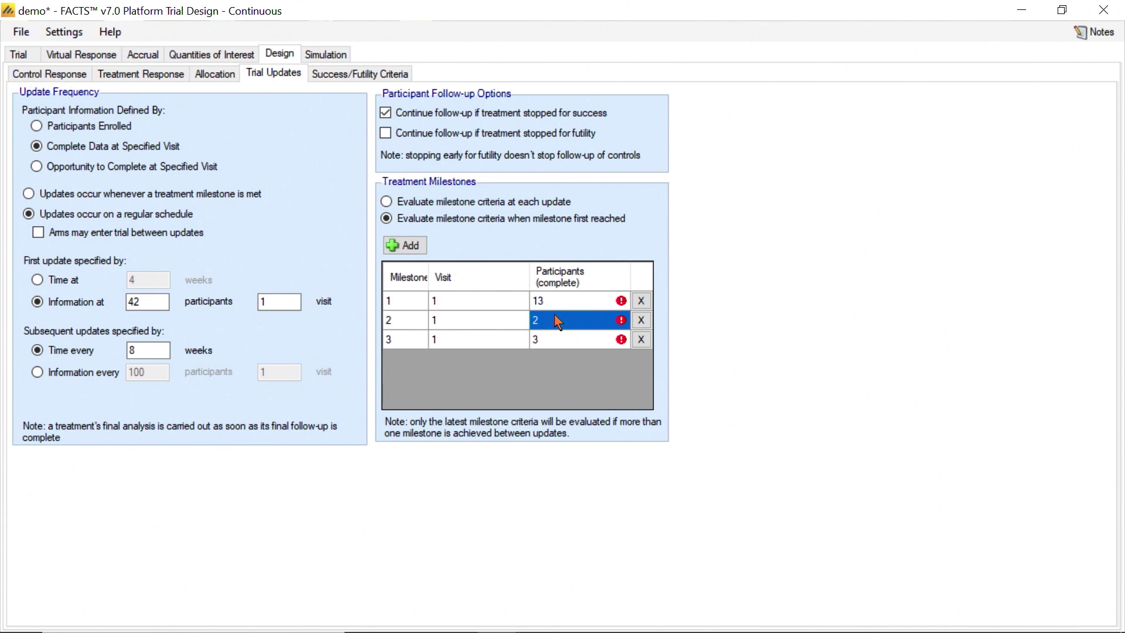
pyautogui.write('26')
pyautogui.press('Return')
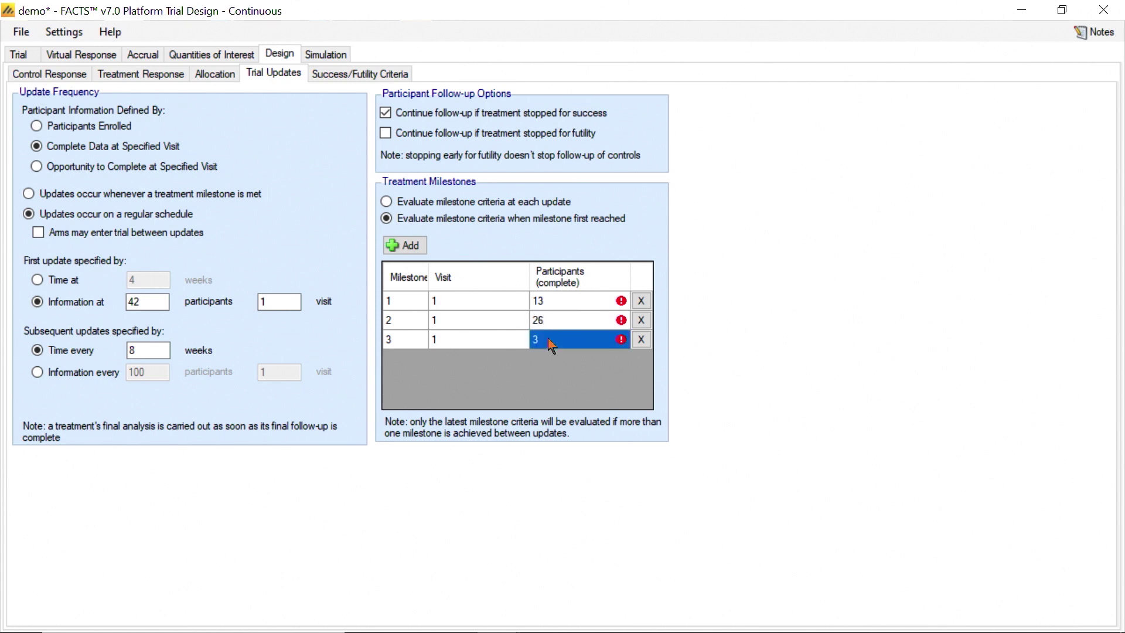
pyautogui.write('39')
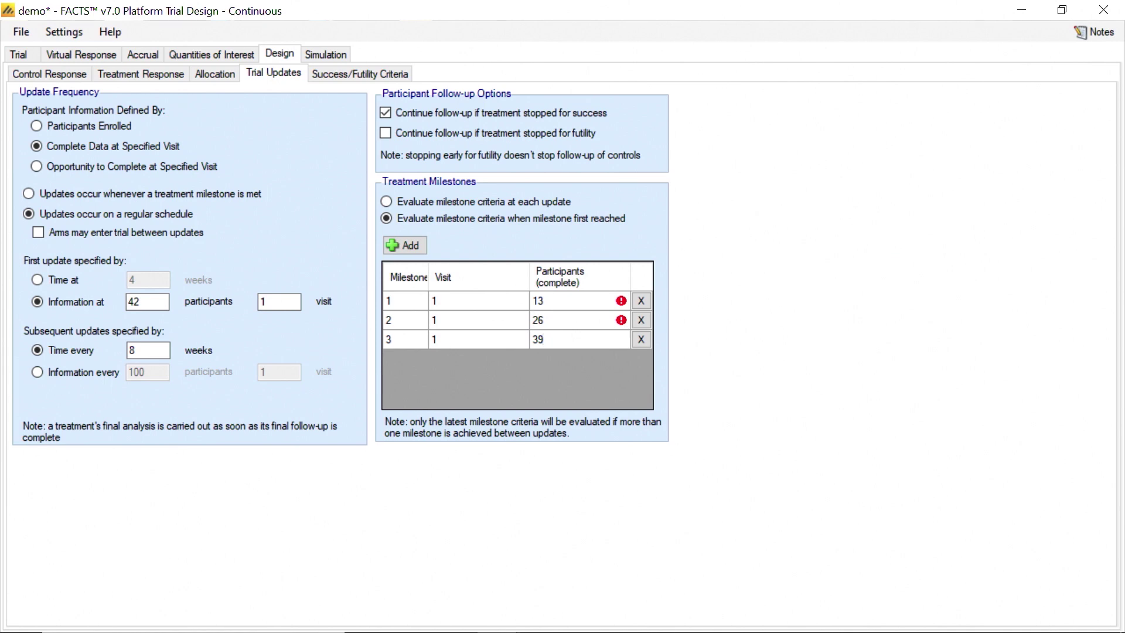
pyautogui.press('Tab')
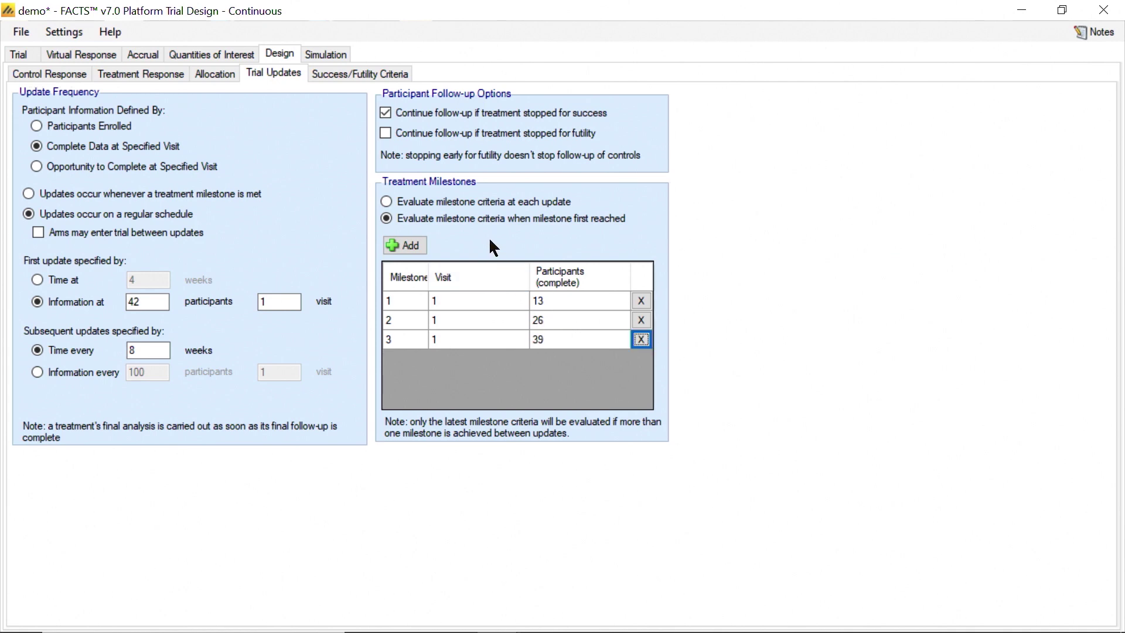
# - Check the final evaluation's success and futility criteria, and run 100 simulations locally for both scenarios
pyautogui.click(355, 73)
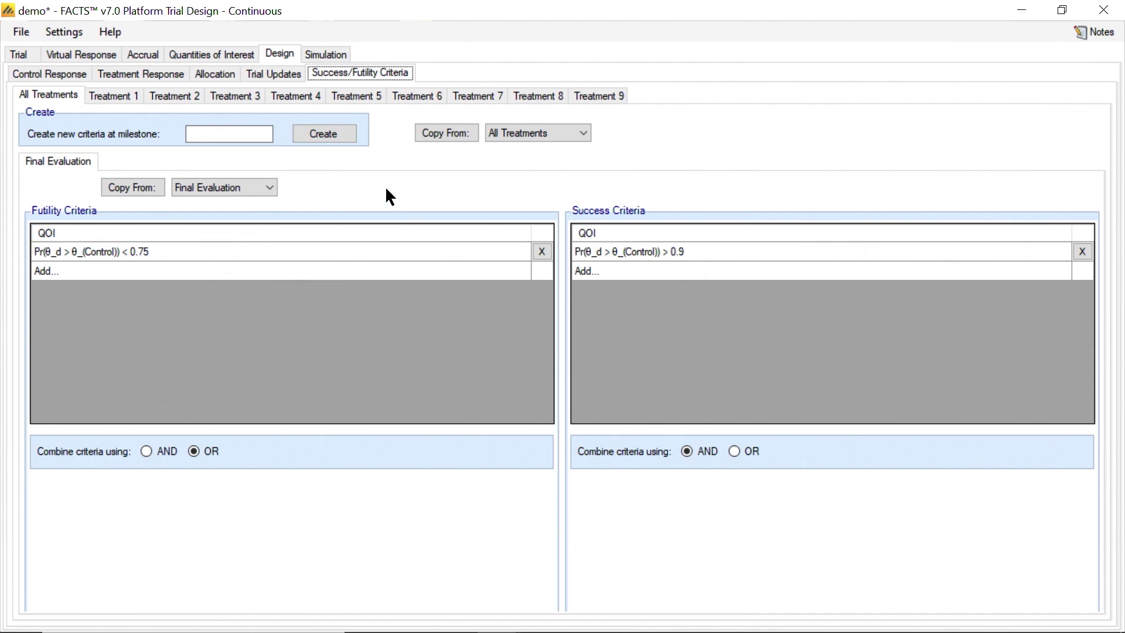
pyautogui.click(326, 53)
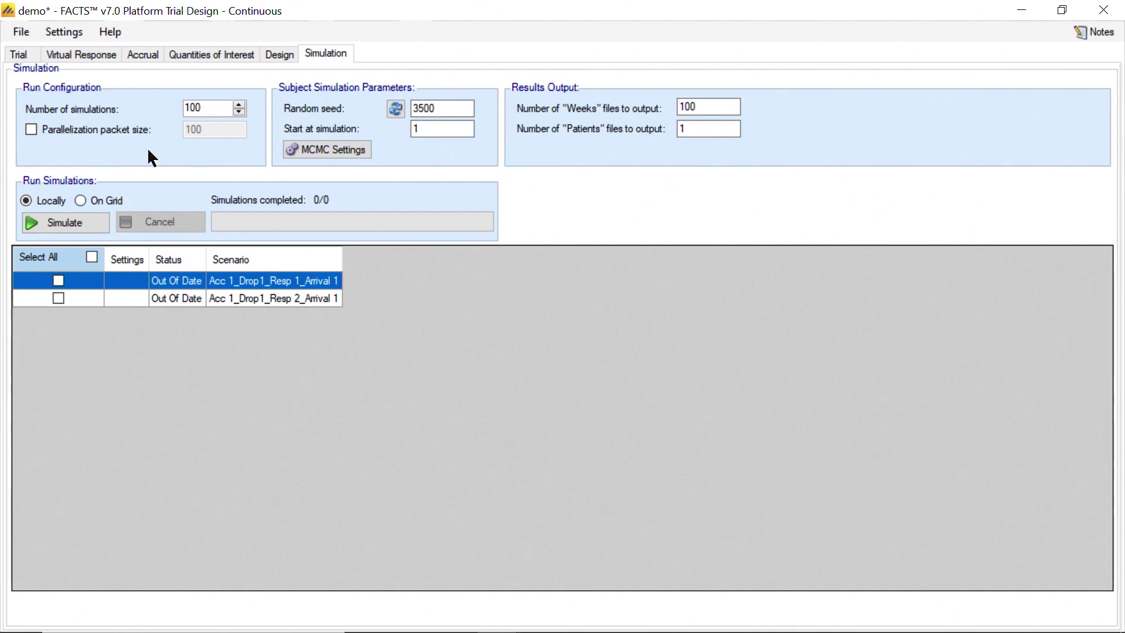
pyautogui.click(91, 255)
pyautogui.click(69, 222)
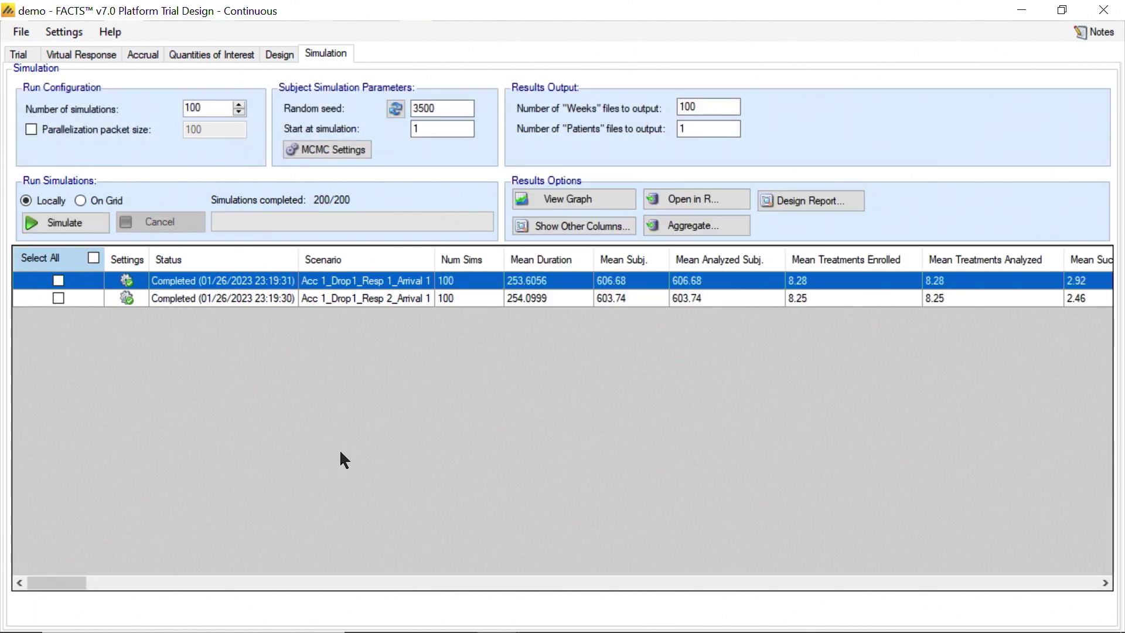
# - Display the Explore: Early Success Criteria graph for the Resp 2 scenario
pyautogui.click(520, 300)
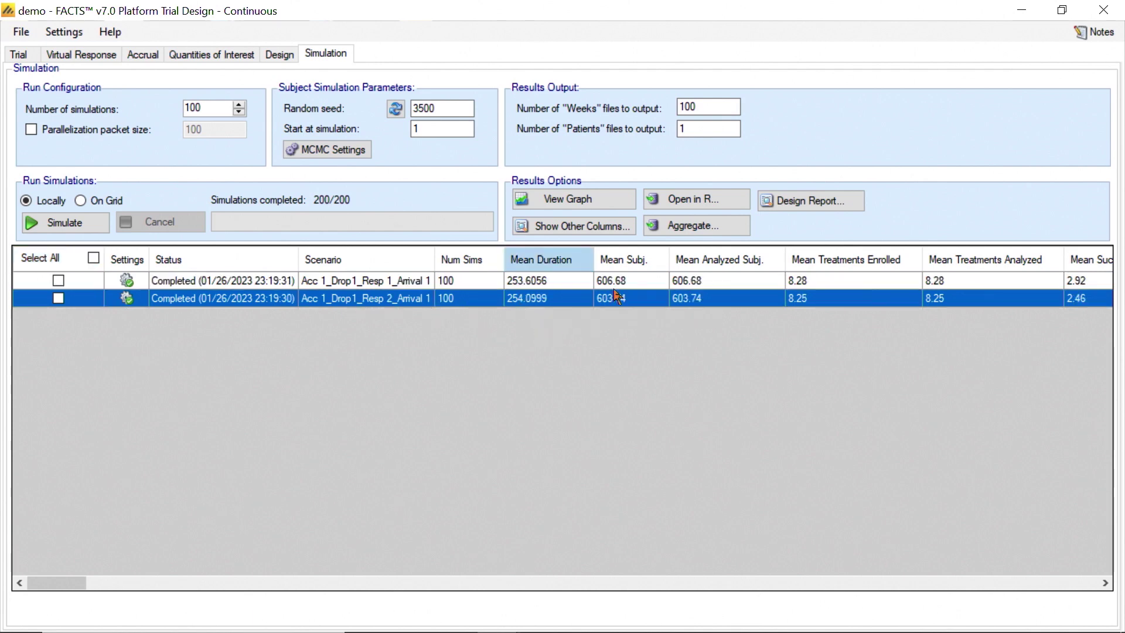
pyautogui.click(582, 199)
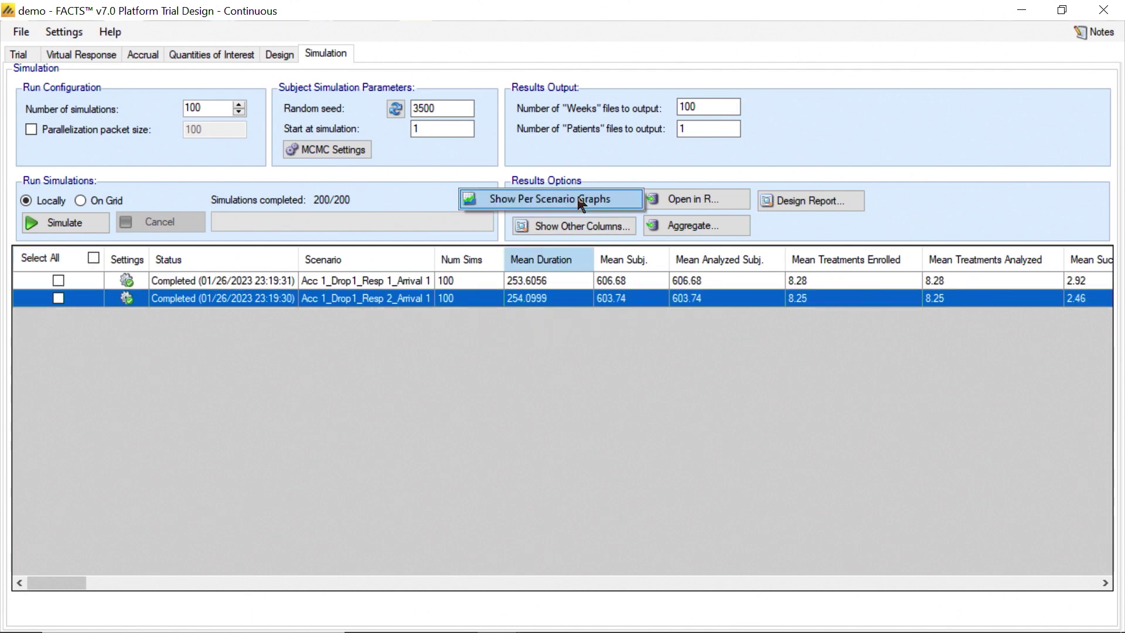
pyautogui.click(578, 199)
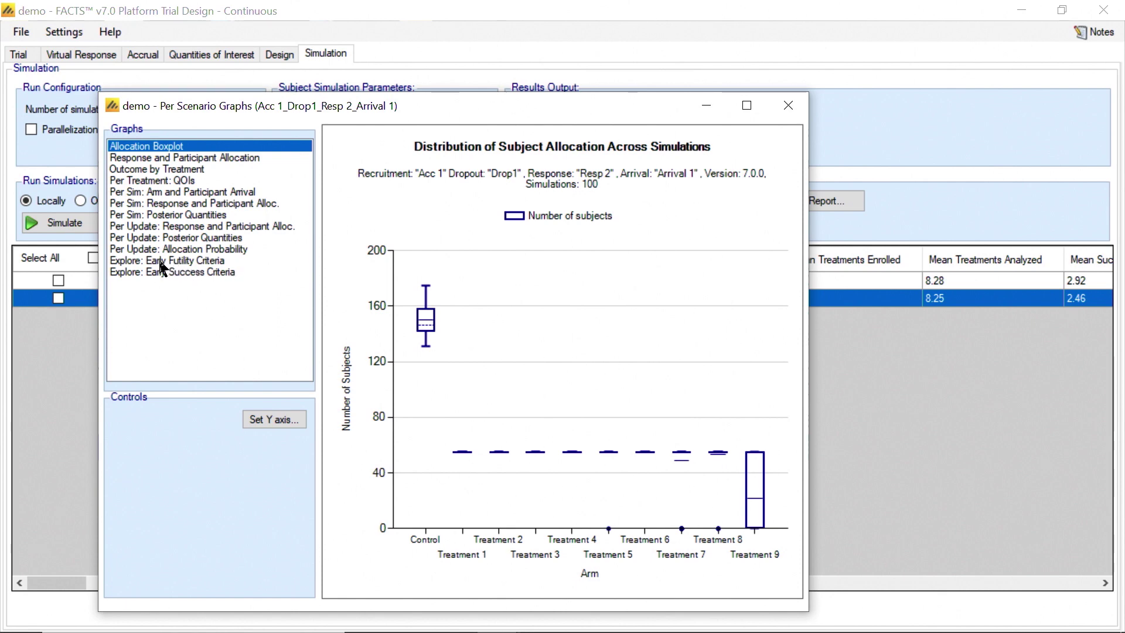
pyautogui.click(205, 272)
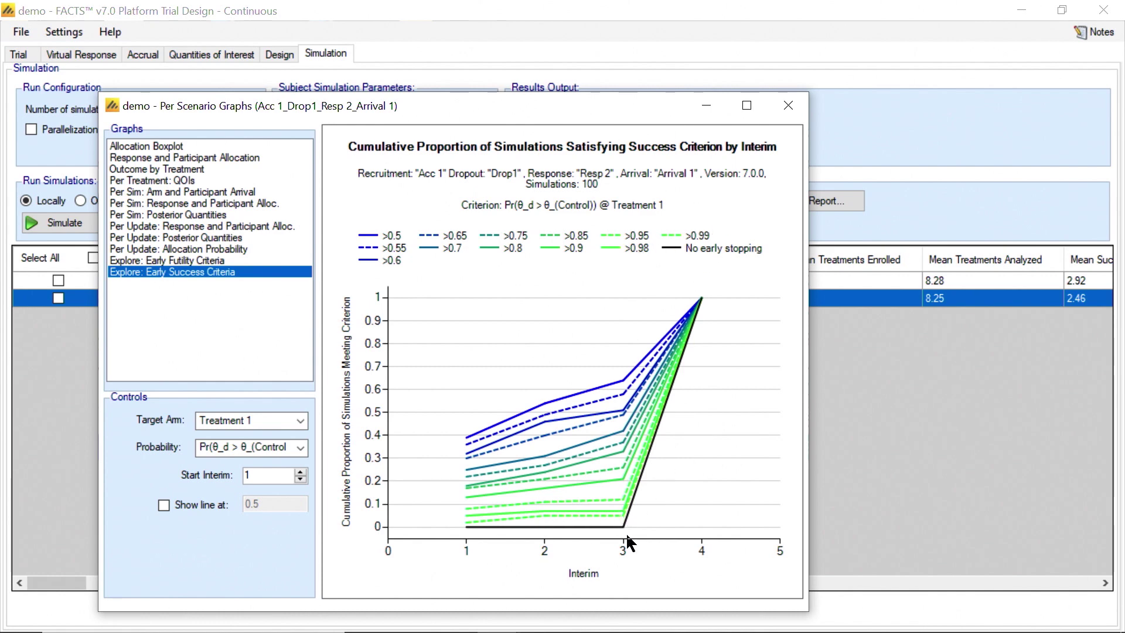
# - Highlight the 0.98 threshold line on the early success graph for Treatment 1
pyautogui.click(164, 505)
pyautogui.press('space')
pyautogui.click(164, 503)
pyautogui.click(198, 504)
pyautogui.click(205, 504)
pyautogui.click(258, 502)
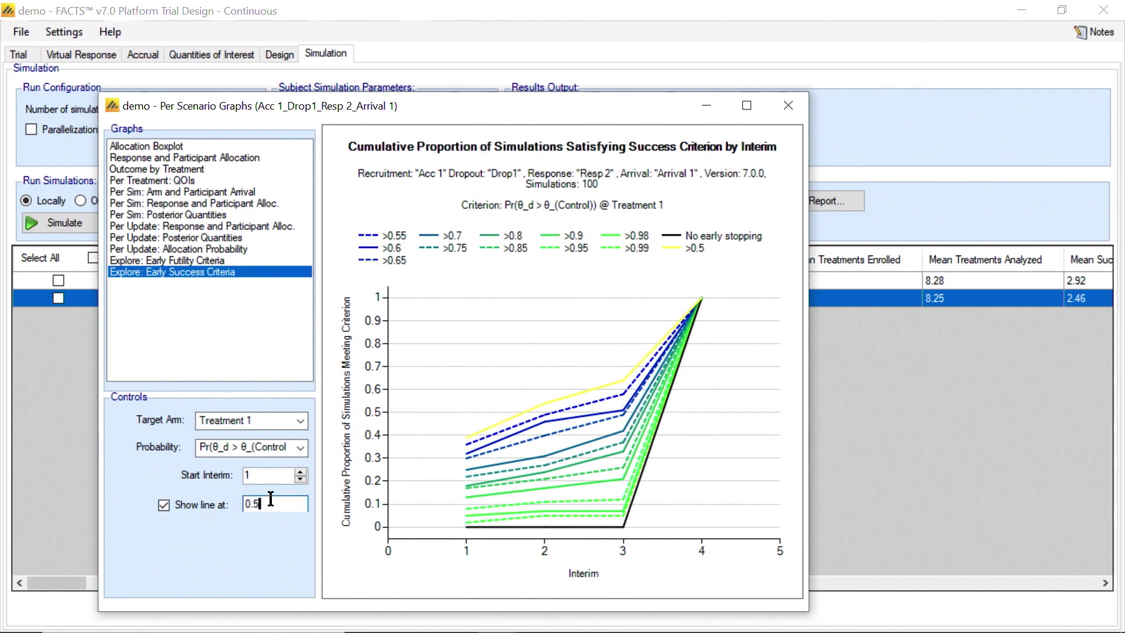
pyautogui.press('BackSpace')
pyautogui.write('98')
pyautogui.press('Tab')
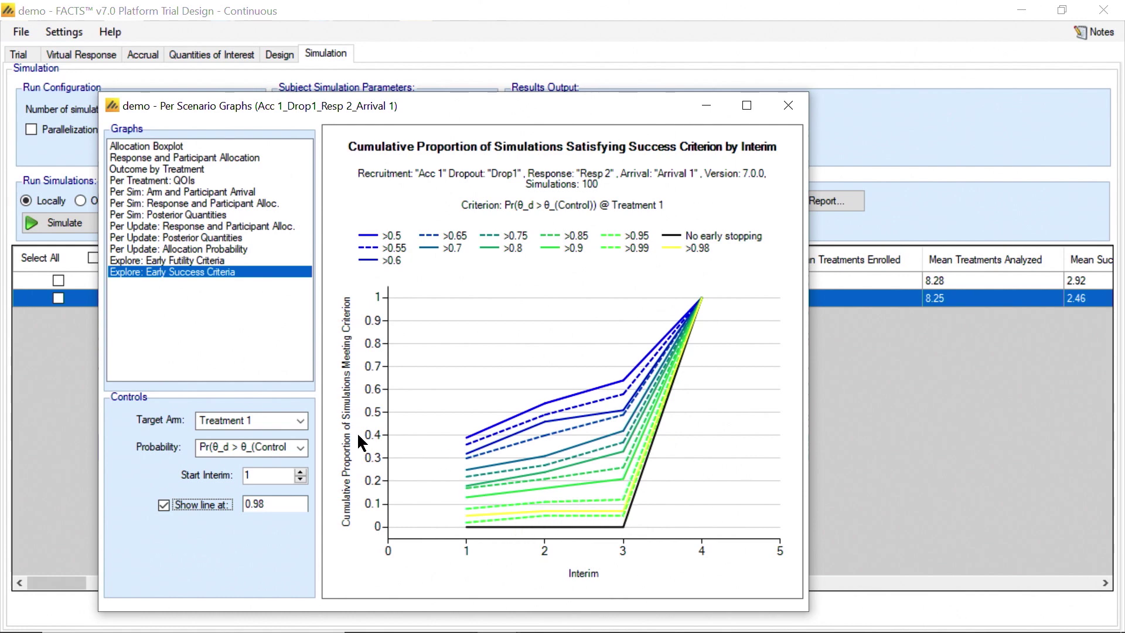
# - Compare the early success criteria graphs for Treatments 3, 9 and 6
pyautogui.click(301, 421)
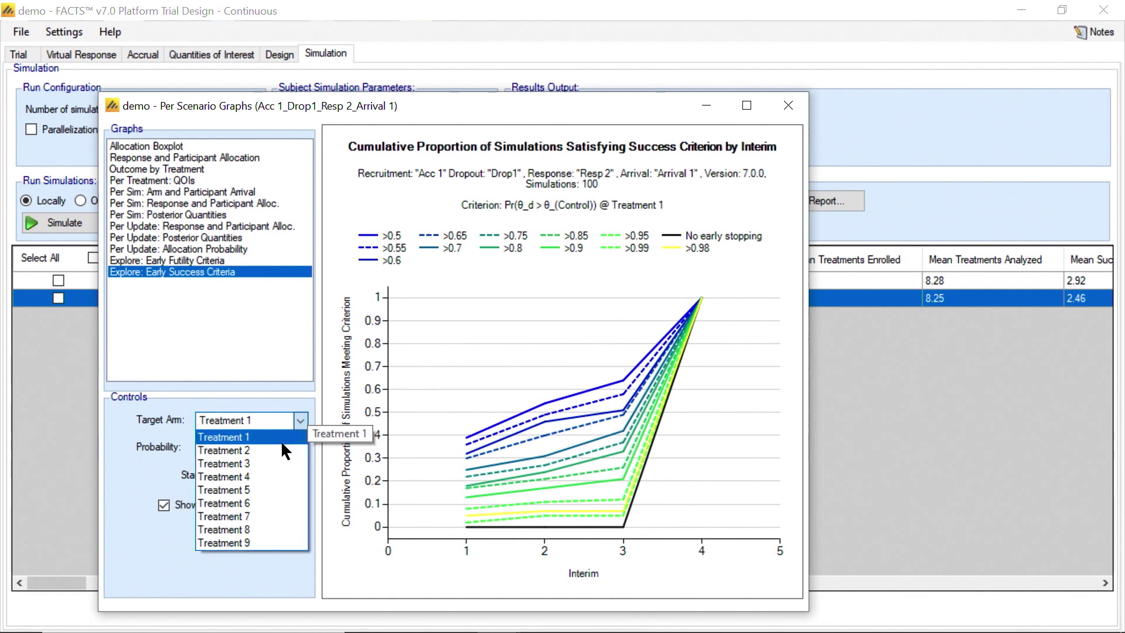
pyautogui.click(275, 463)
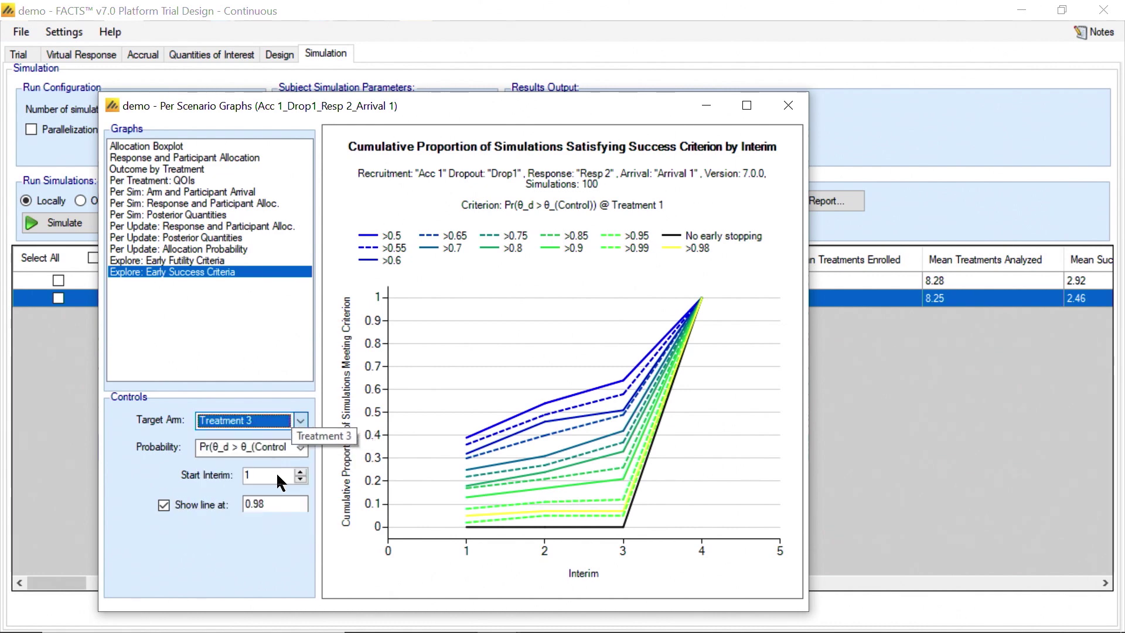
pyautogui.click(276, 472)
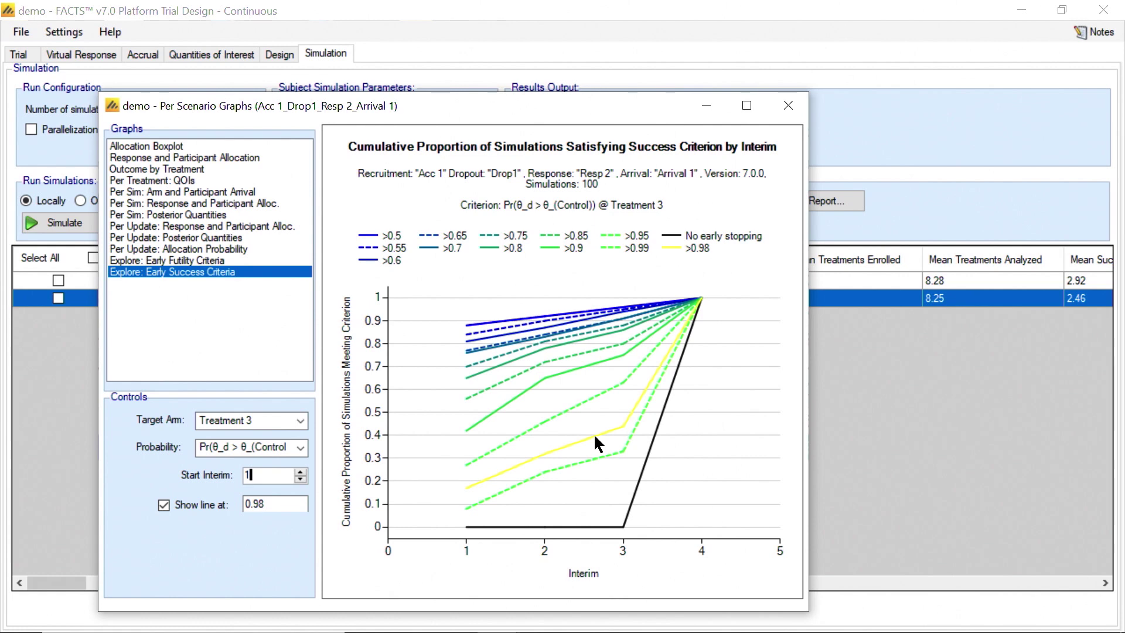
pyautogui.click(297, 419)
pyautogui.click(265, 543)
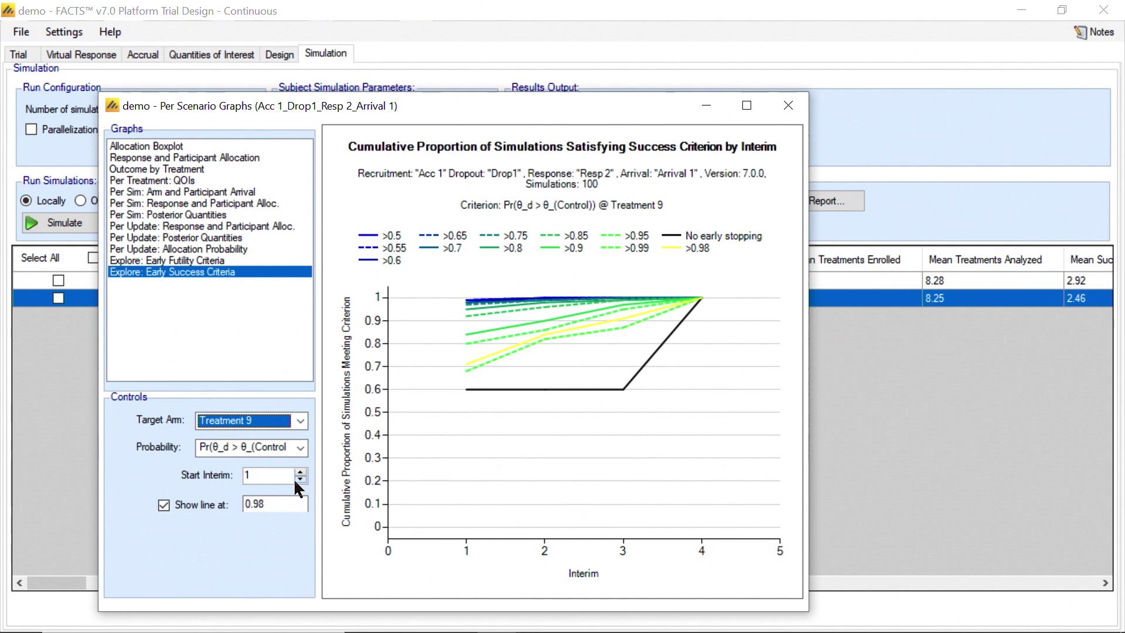
pyautogui.click(298, 420)
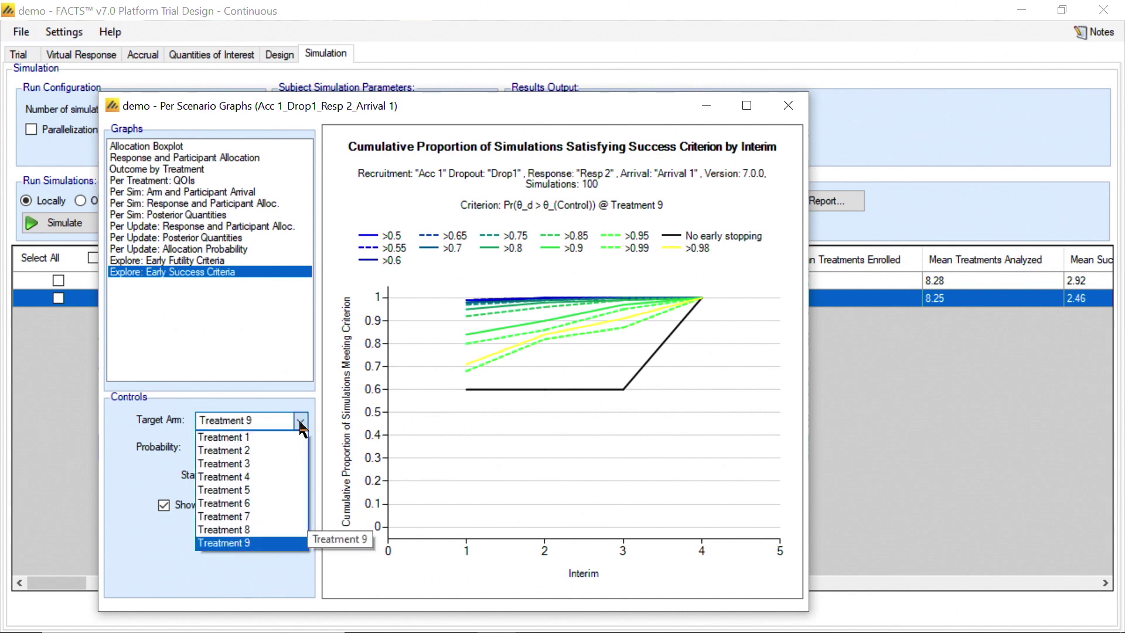
pyautogui.click(257, 502)
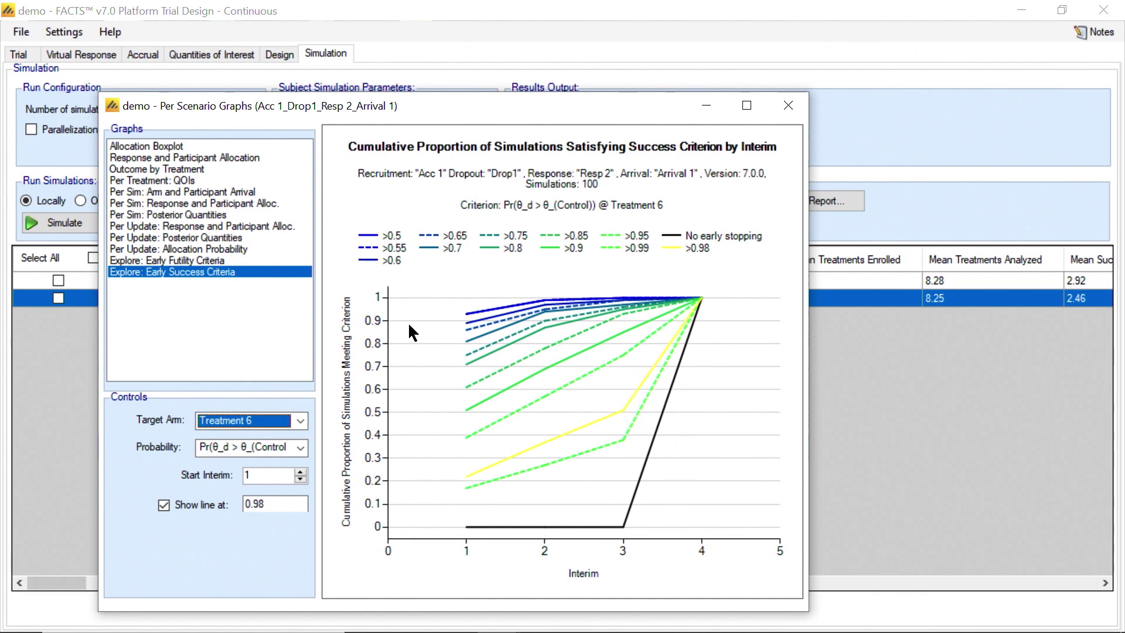
# - Display the Explore: Early Futility Criteria graph for Treatment 3
pyautogui.click(172, 267)
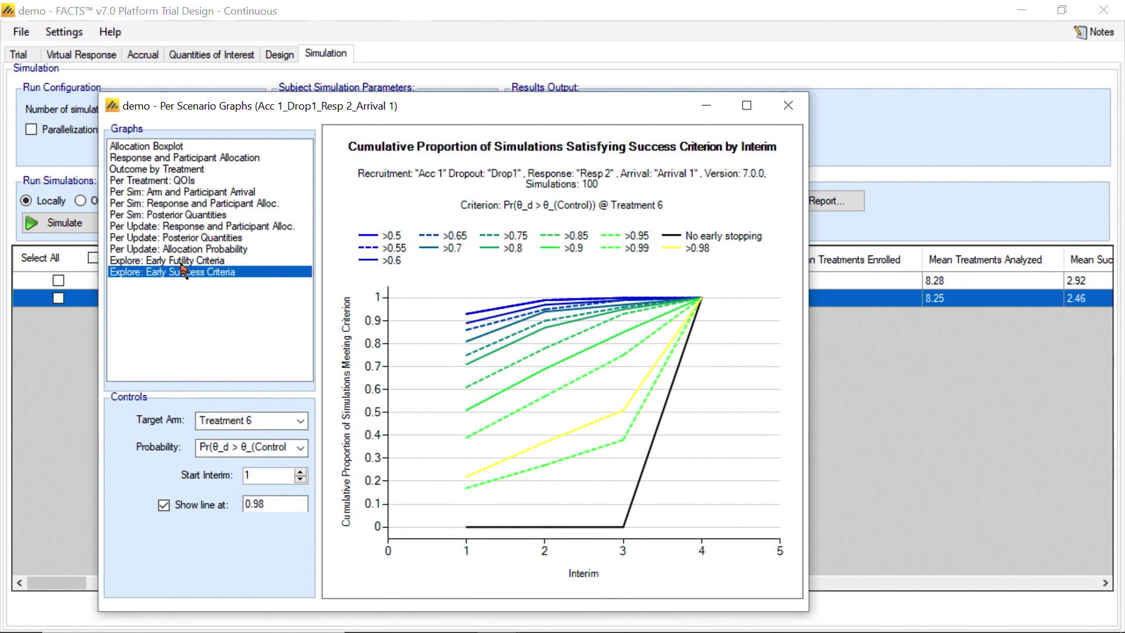
pyautogui.click(184, 271)
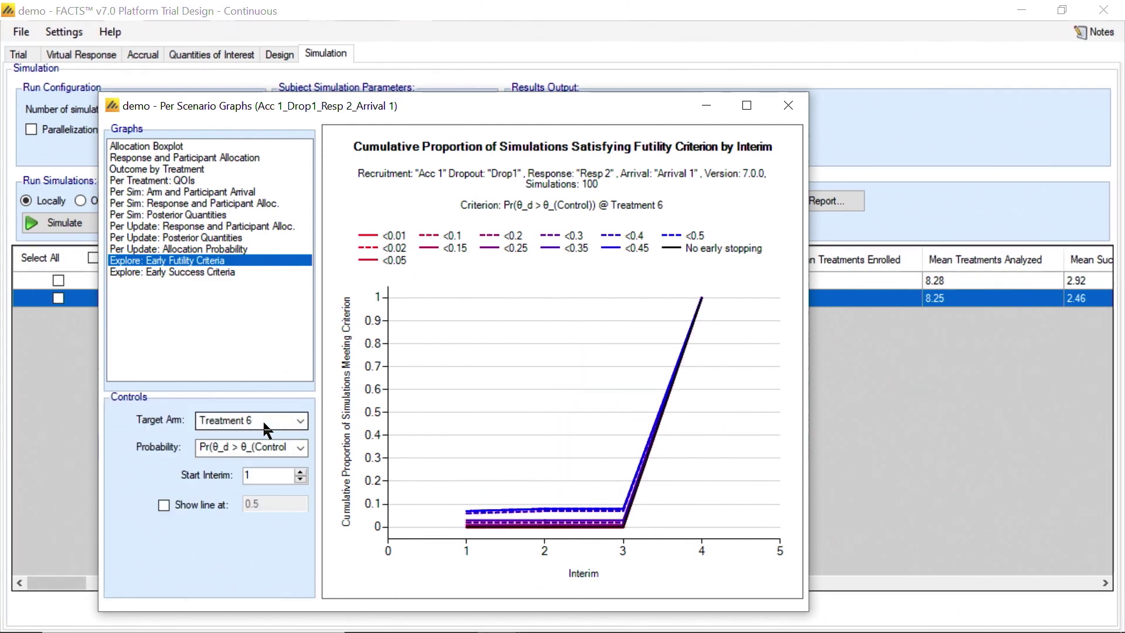
pyautogui.click(301, 419)
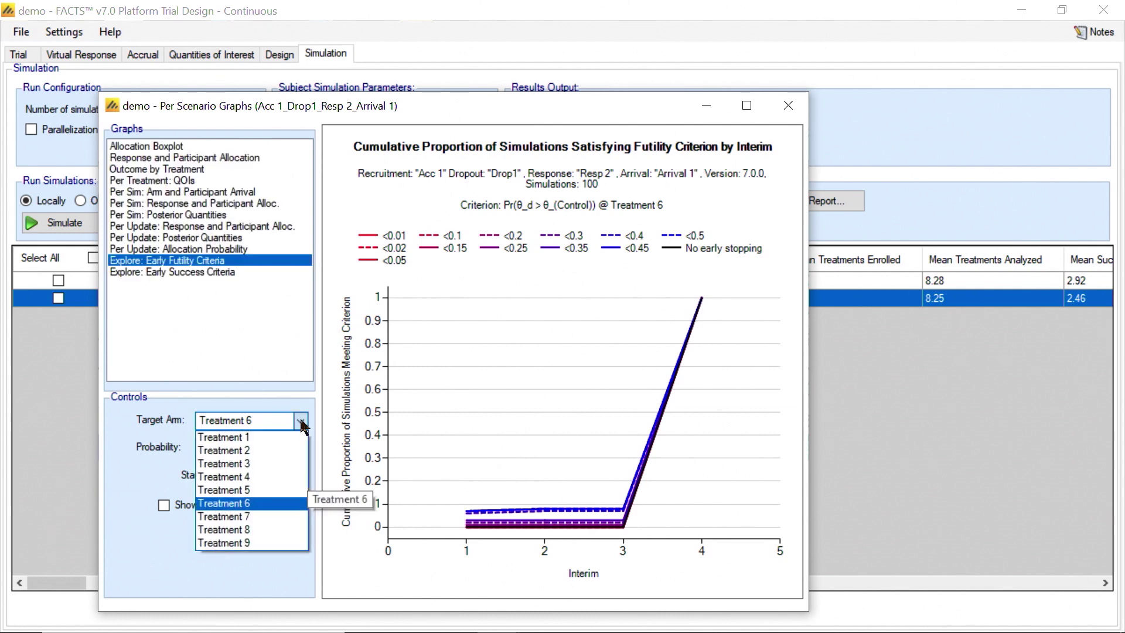
pyautogui.click(270, 462)
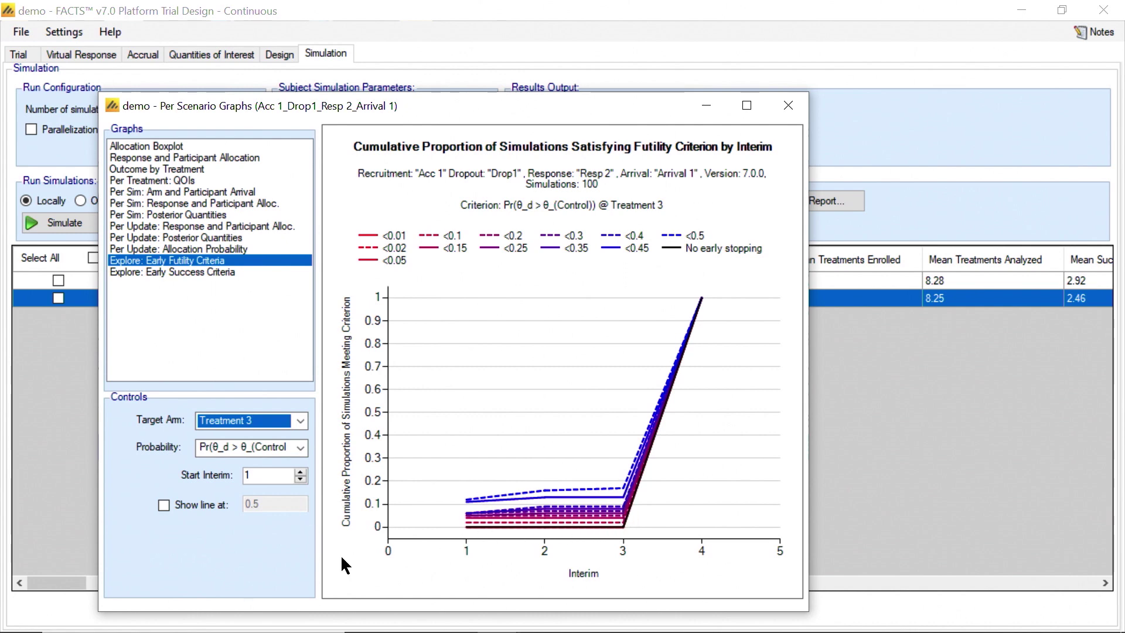
# - Highlight the 0.15 threshold line on the early futility graph, examine it, and close the scenario graphs
pyautogui.click(164, 504)
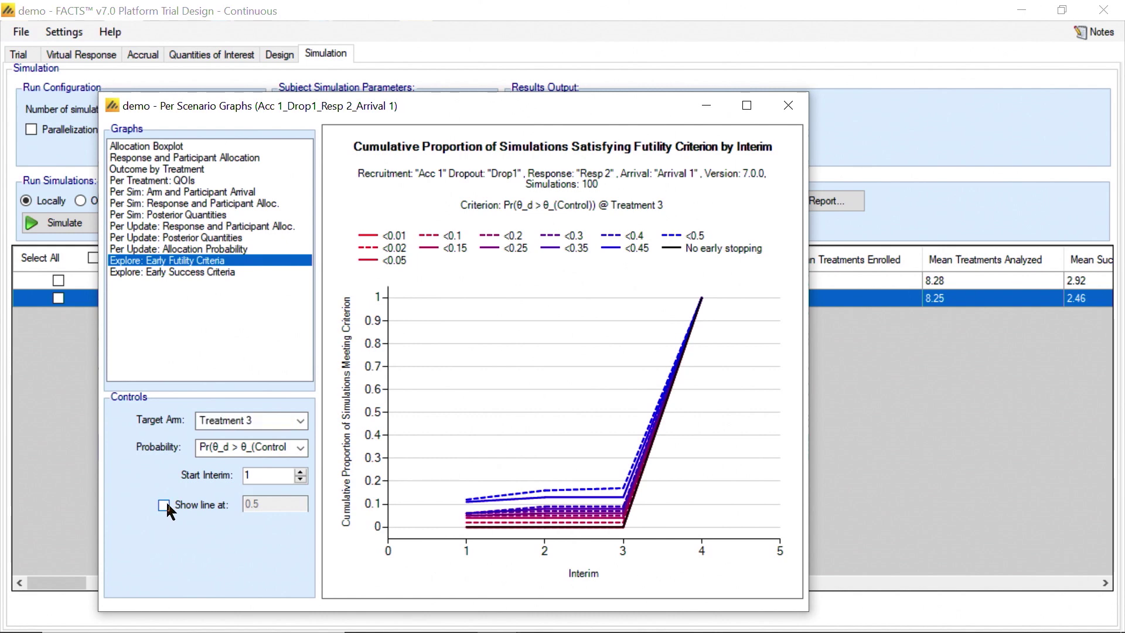
pyautogui.click(193, 512)
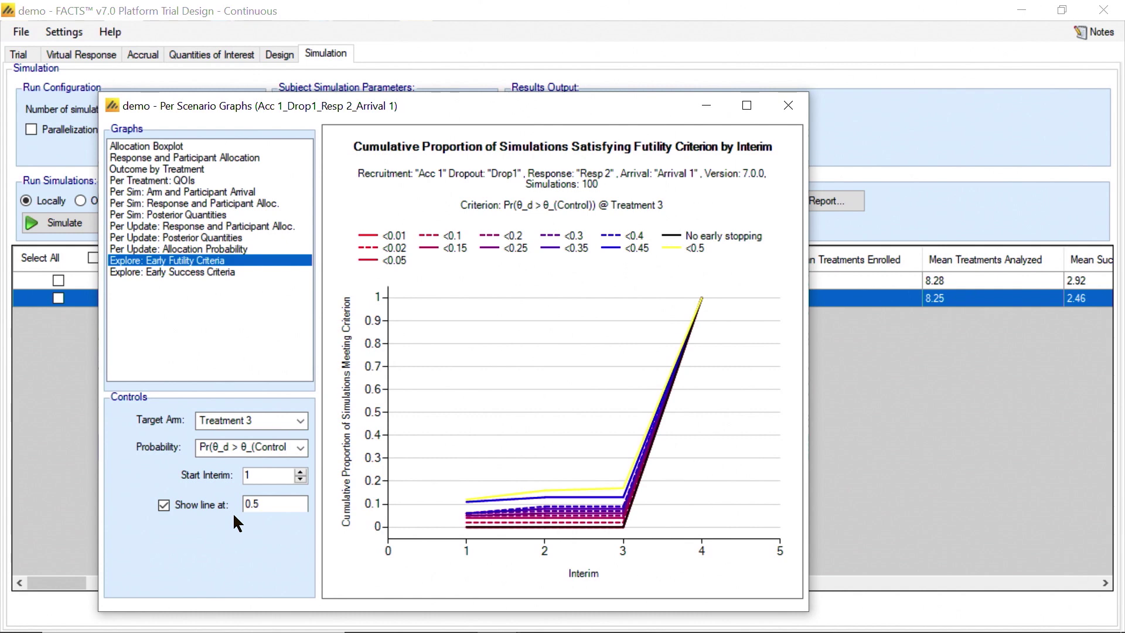
pyautogui.click(267, 505)
pyautogui.doubleClick(267, 505)
pyautogui.write('15')
pyautogui.press('Return')
pyautogui.hotkey('shift', 'Tab')
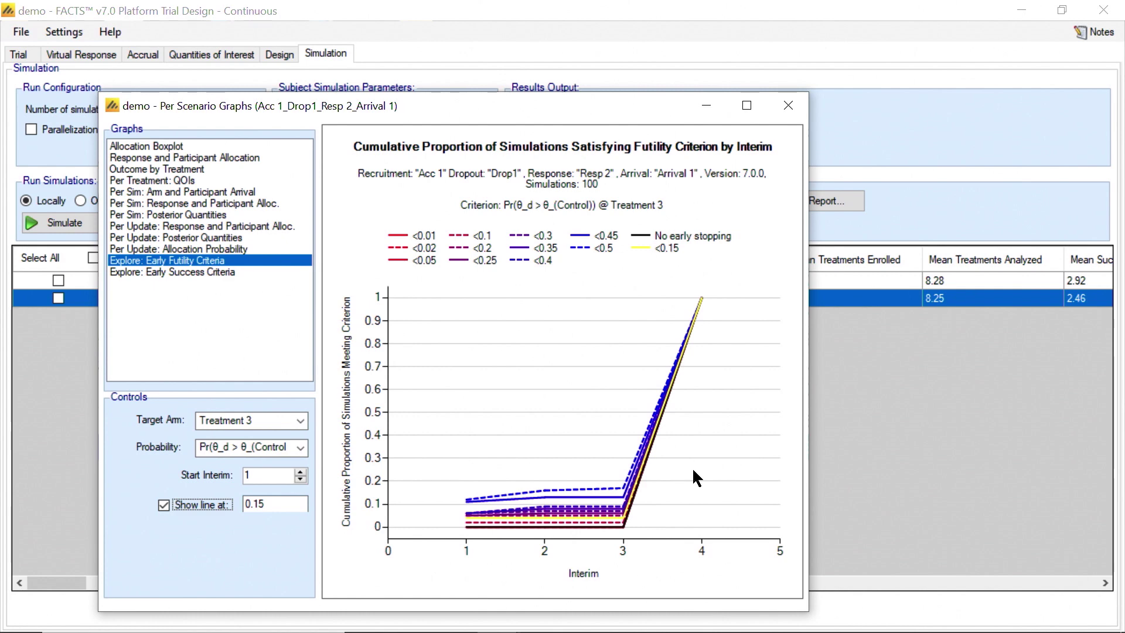
pyautogui.click(788, 106)
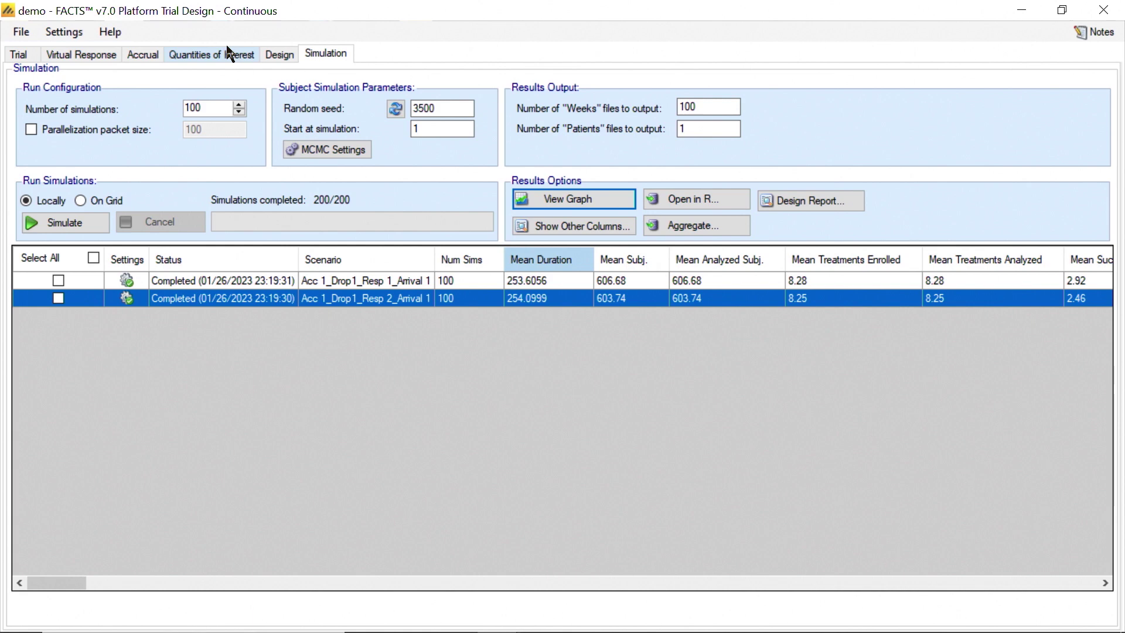
# - Create new success/futility criteria for all treatments at milestone 1, accepting that previous simulation results are invalidated
pyautogui.click(279, 54)
pyautogui.click(196, 129)
pyautogui.write('1')
pyautogui.click(319, 133)
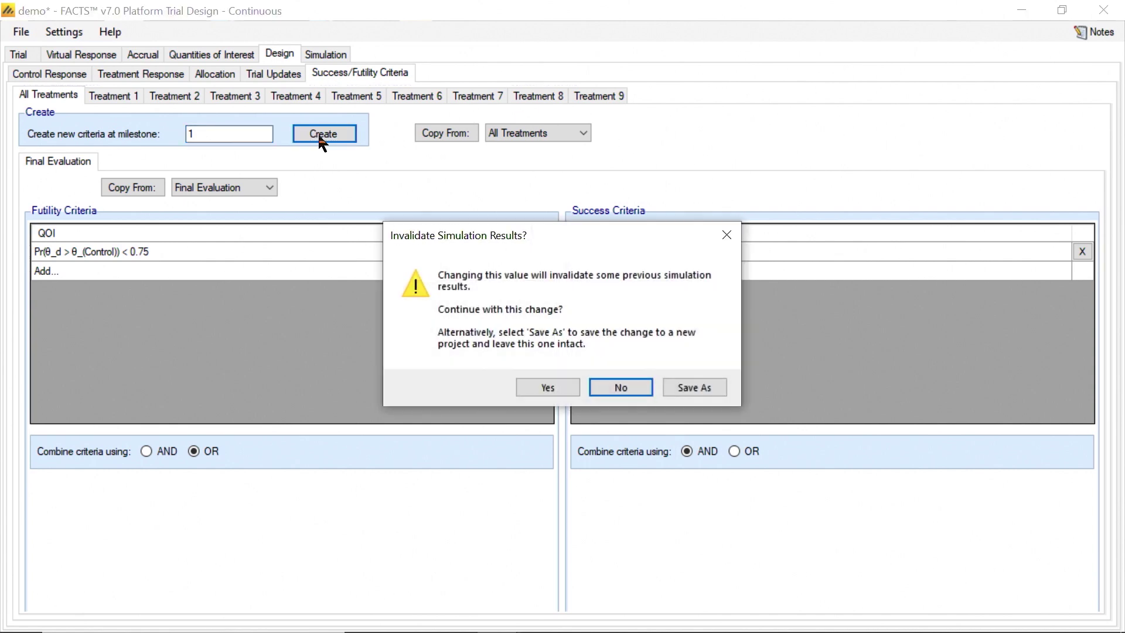
pyautogui.click(535, 384)
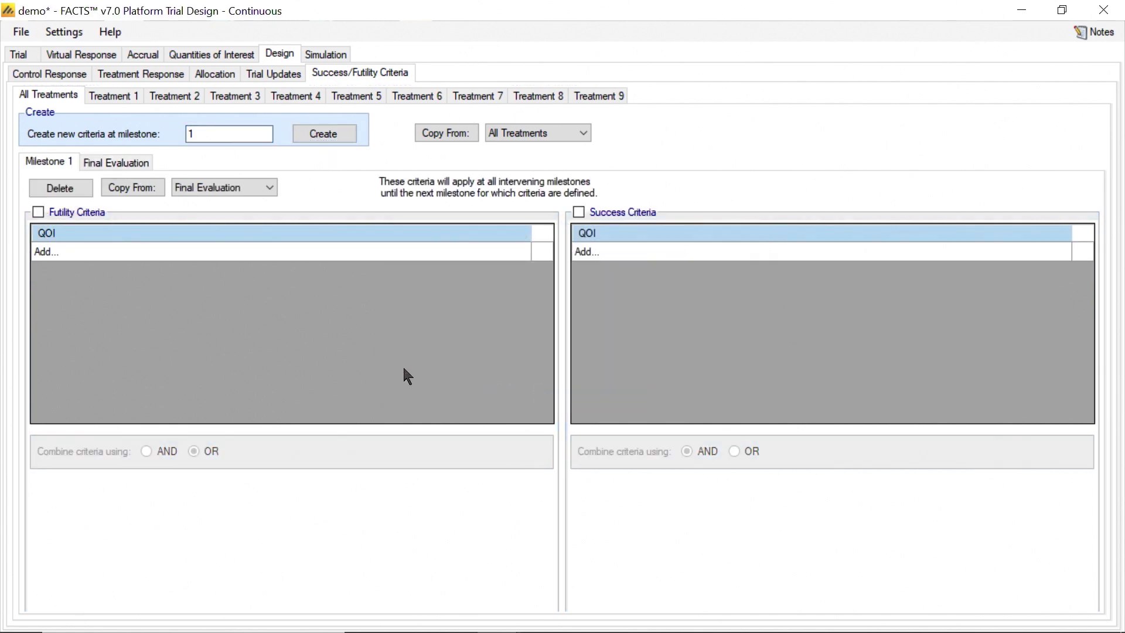
# - Enable futility criteria at milestone 1 and add the stopping criterion Pr(θ_d > θ_(Control)) < 0.15
pyautogui.click(38, 212)
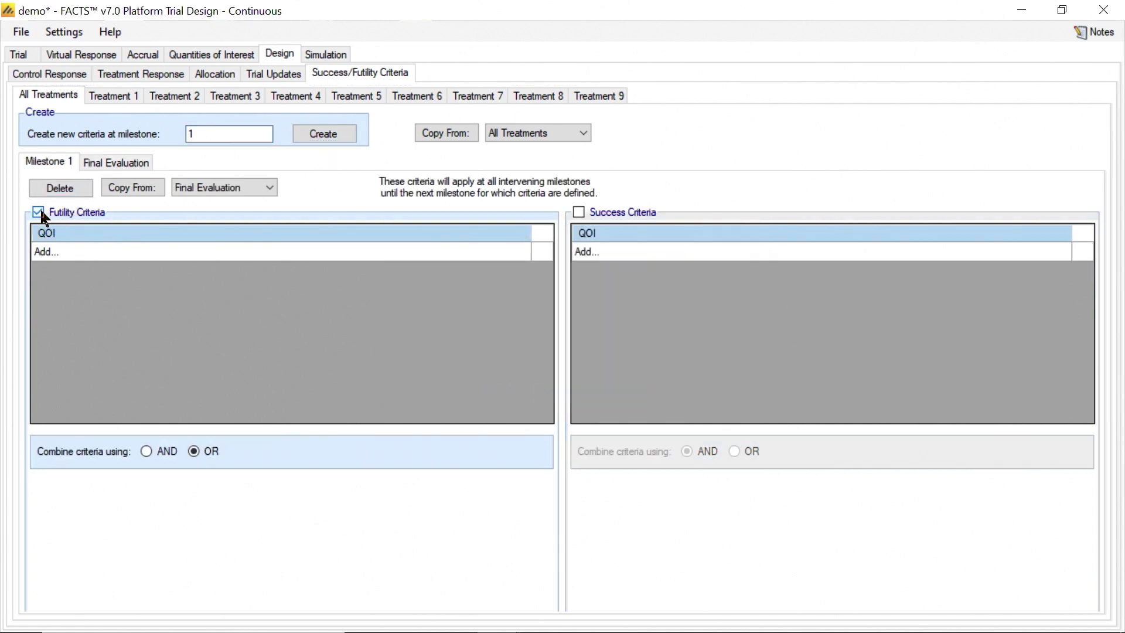
pyautogui.click(86, 252)
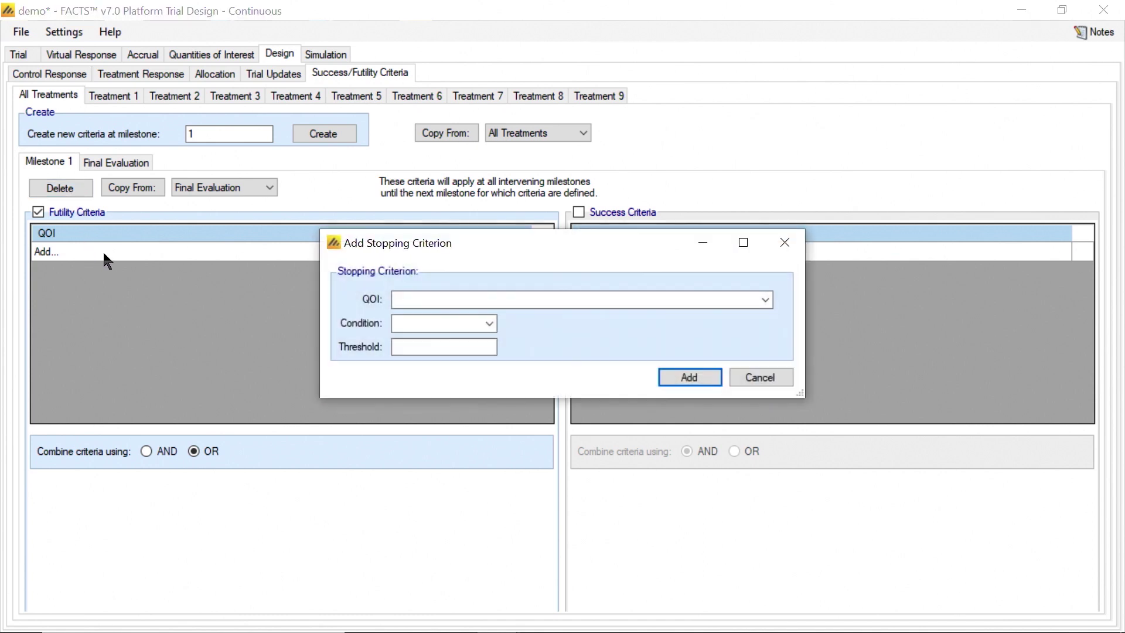
pyautogui.click(449, 298)
pyautogui.click(456, 316)
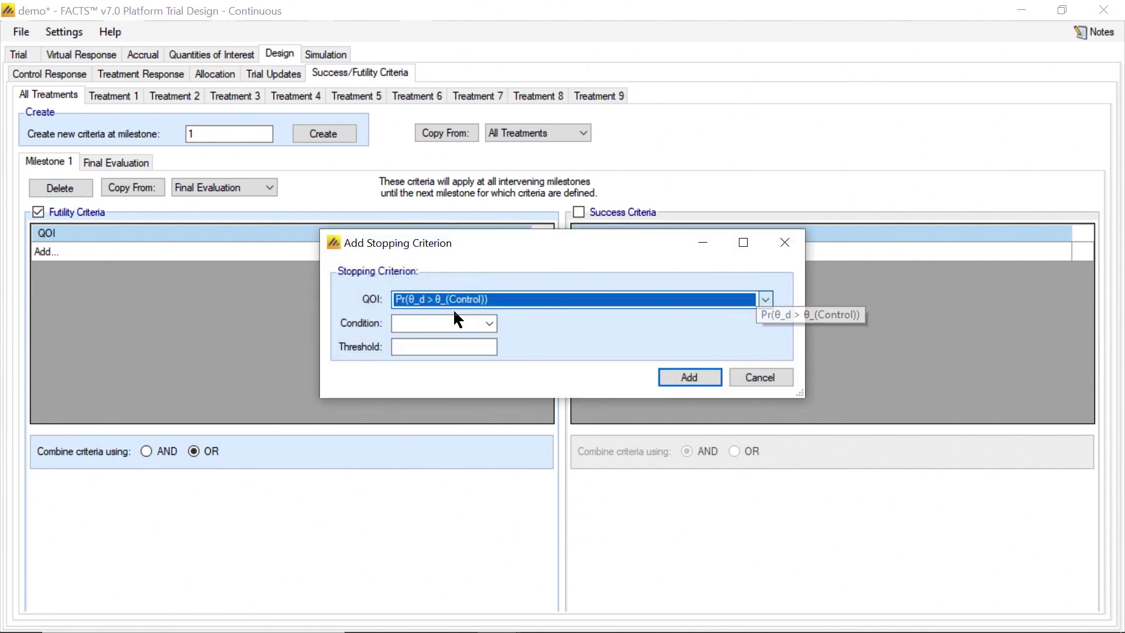
pyautogui.click(448, 322)
pyautogui.click(446, 352)
pyautogui.click(444, 348)
pyautogui.write('0.15')
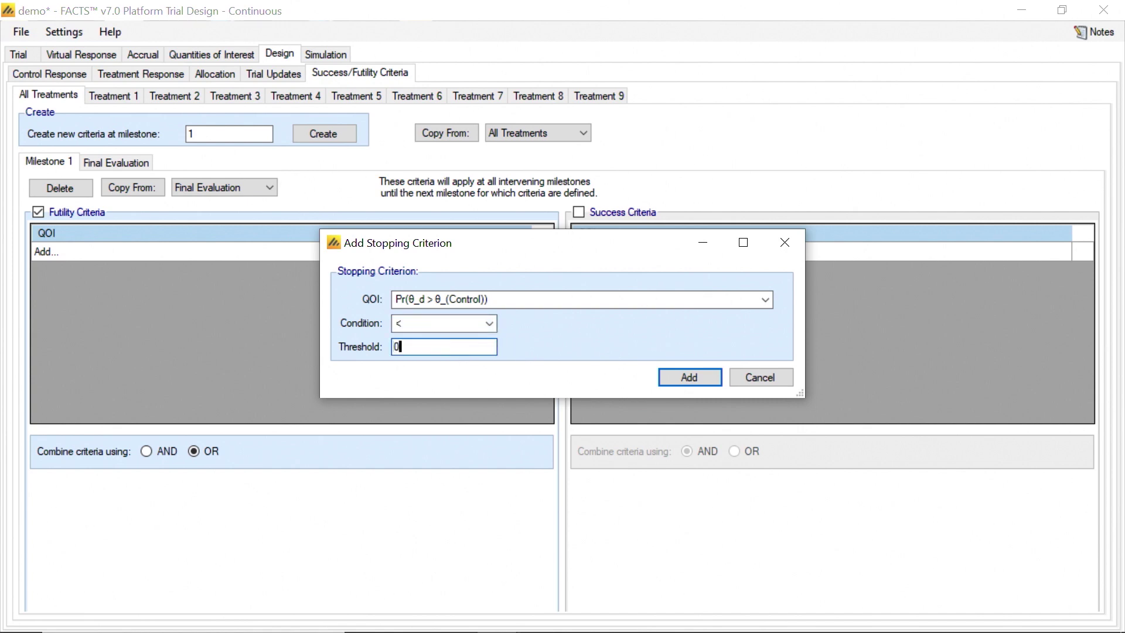
pyautogui.click(690, 375)
# - Enable success criteria at milestone 1 and add the stopping criterion Pr(θ_d > θ_(Control)) > 0.98
pyautogui.click(579, 212)
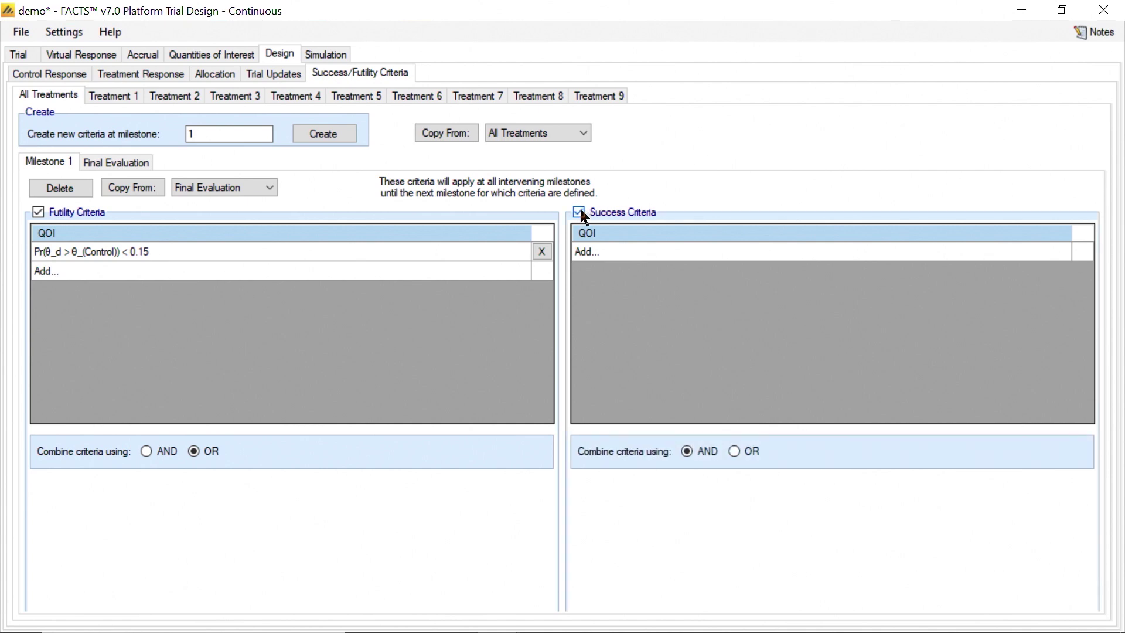
pyautogui.click(592, 252)
pyautogui.click(568, 300)
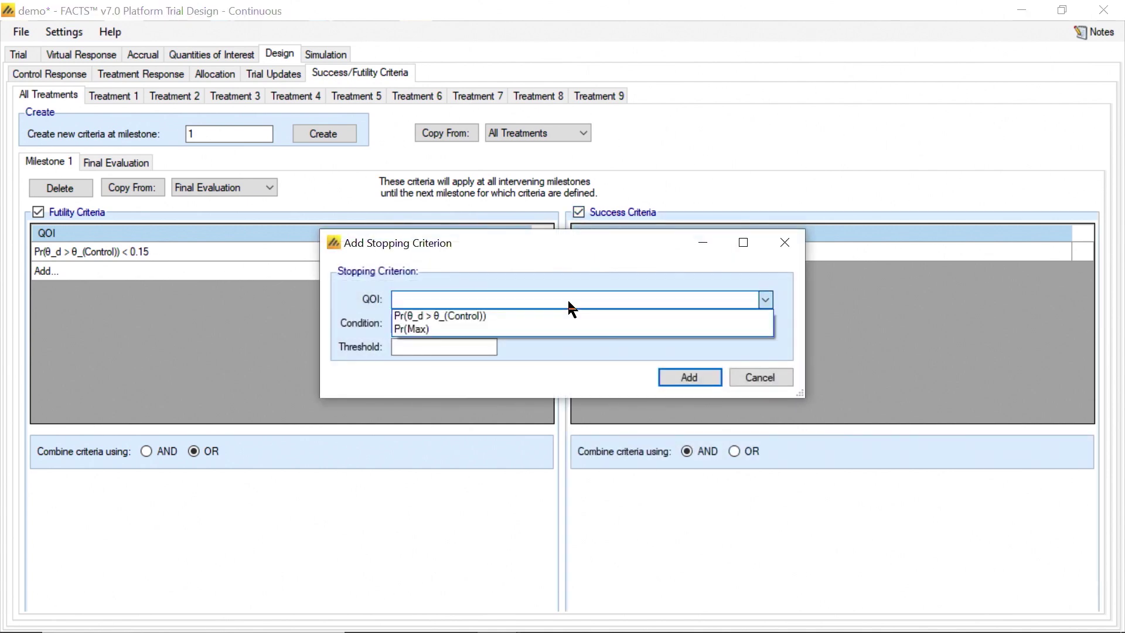
pyautogui.click(554, 316)
pyautogui.click(489, 323)
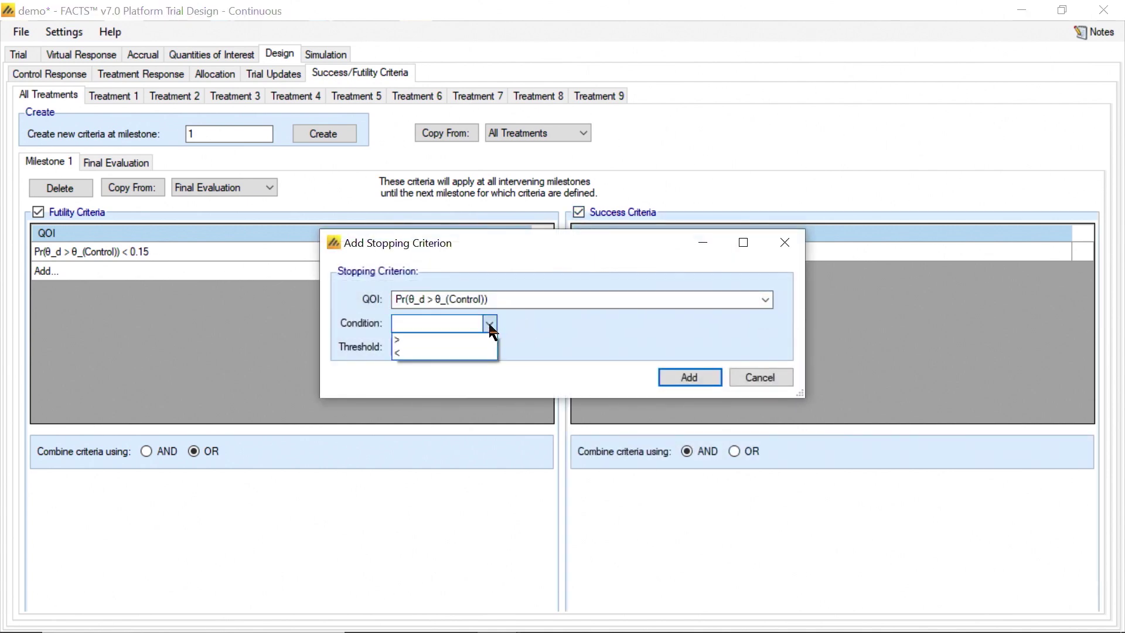
pyautogui.click(462, 339)
pyautogui.click(459, 346)
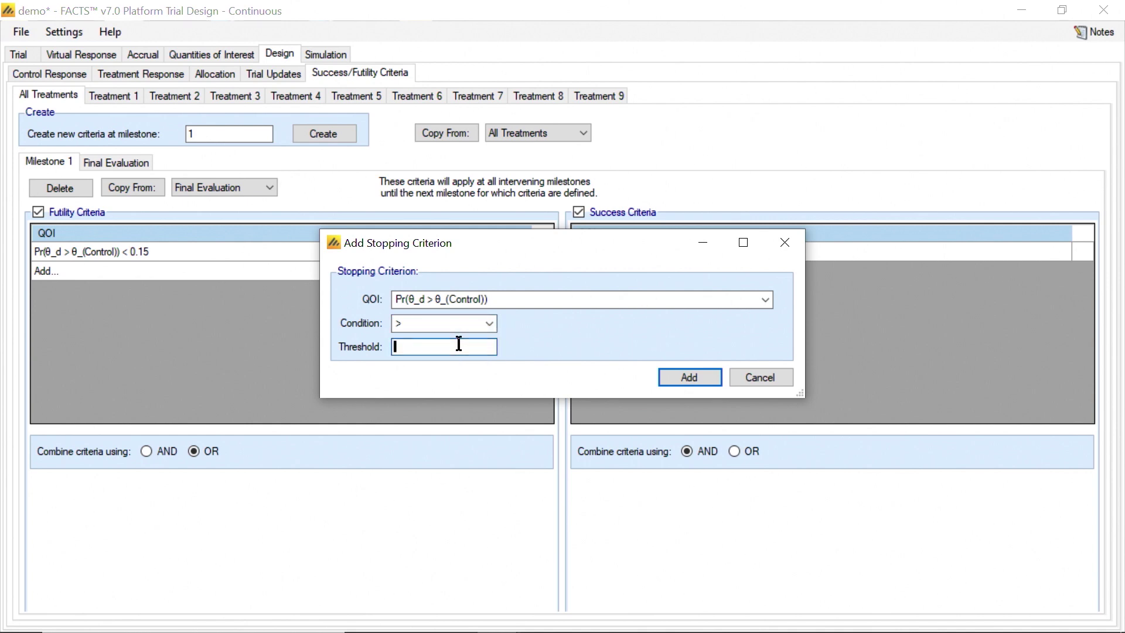
pyautogui.write('0.98')
pyautogui.click(678, 370)
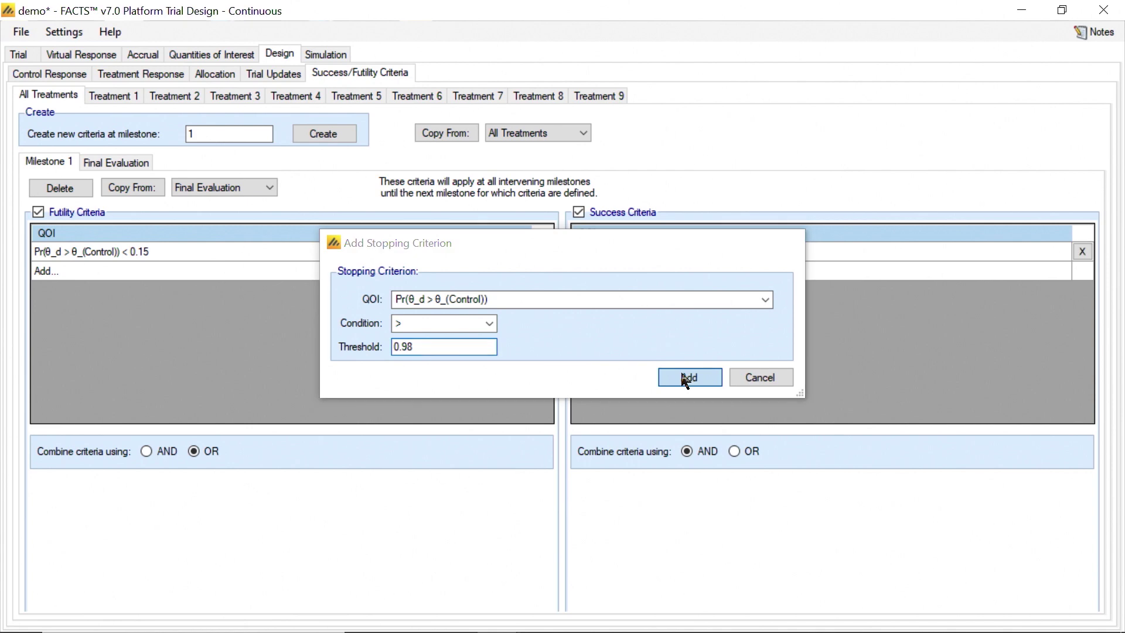
# - Select all scenarios and run their 100 simulations locally with the early stopping criteria
pyautogui.click(333, 55)
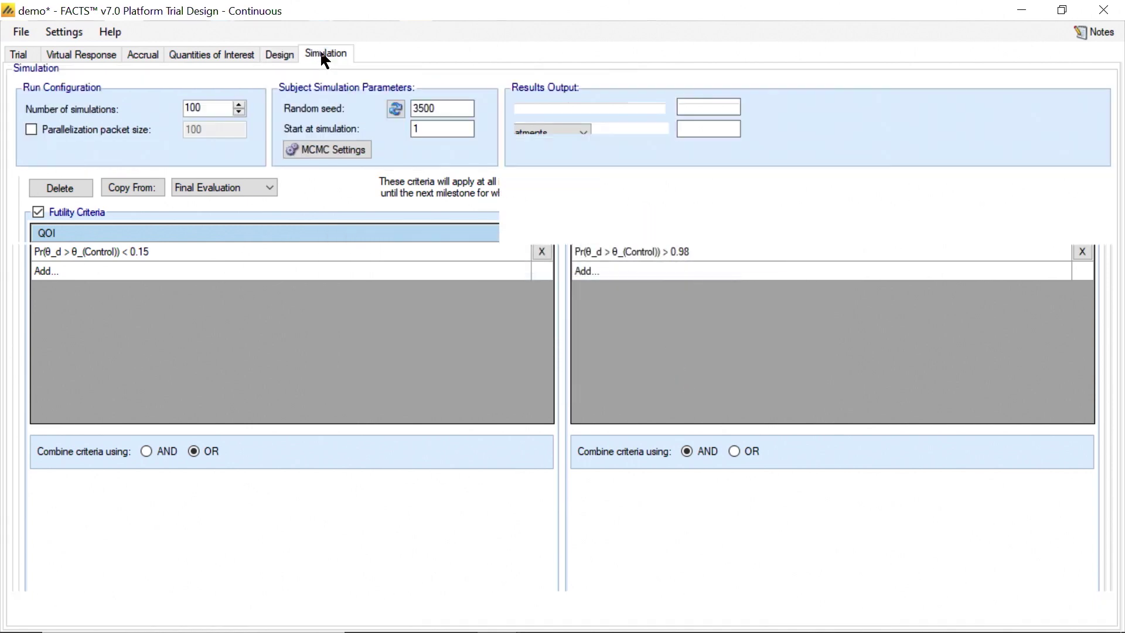
pyautogui.click(91, 257)
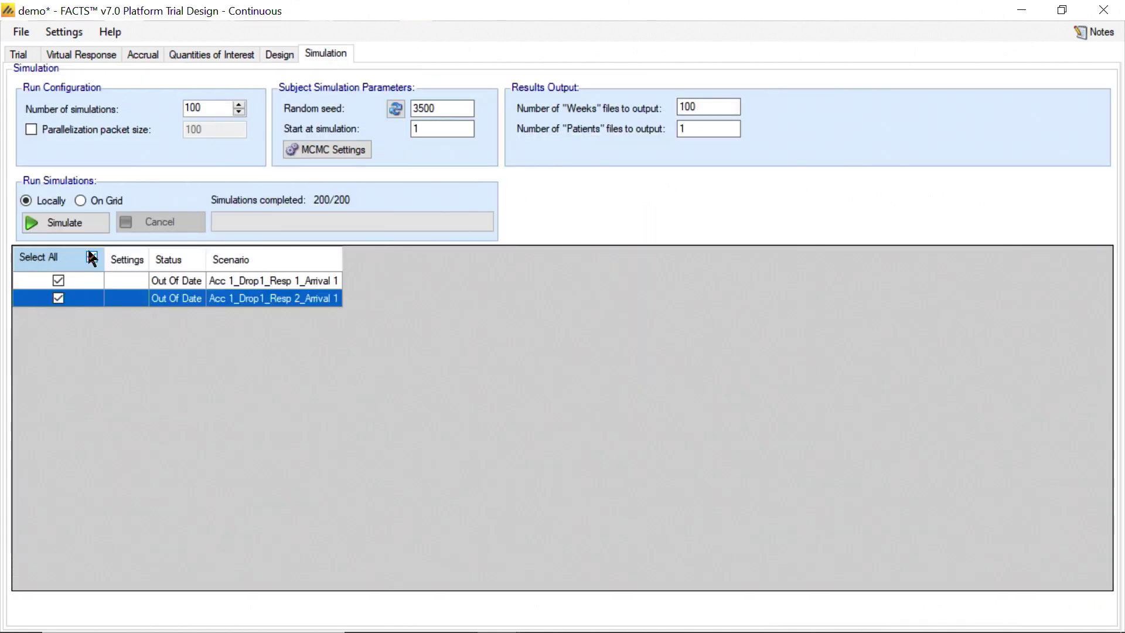
pyautogui.click(73, 227)
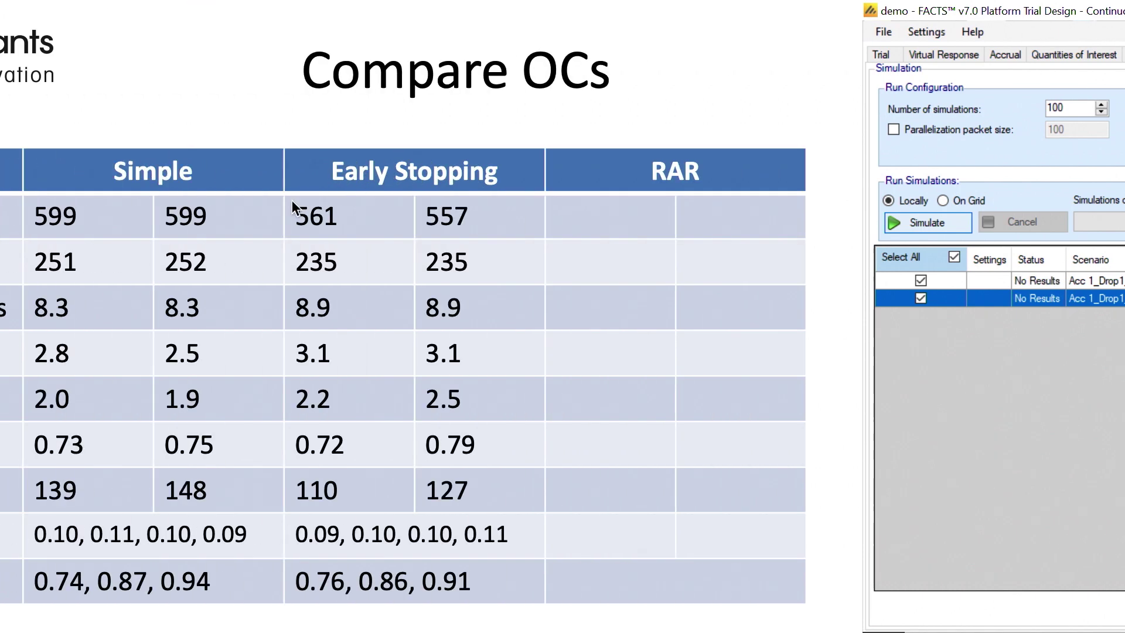